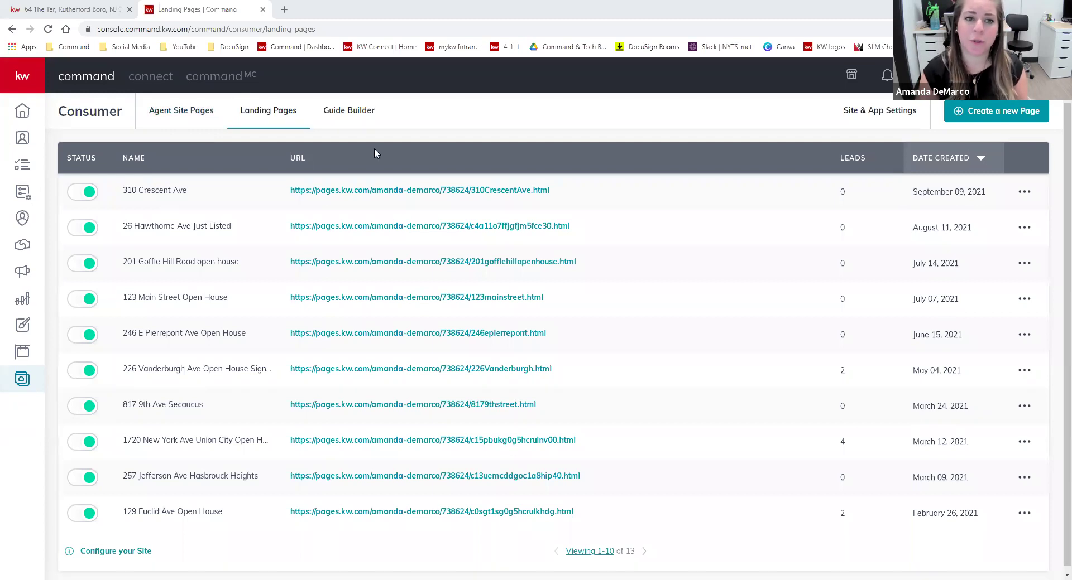
# - From the Agent Site Pages list, open the configured agent website in a new tab
pyautogui.click(175, 114)
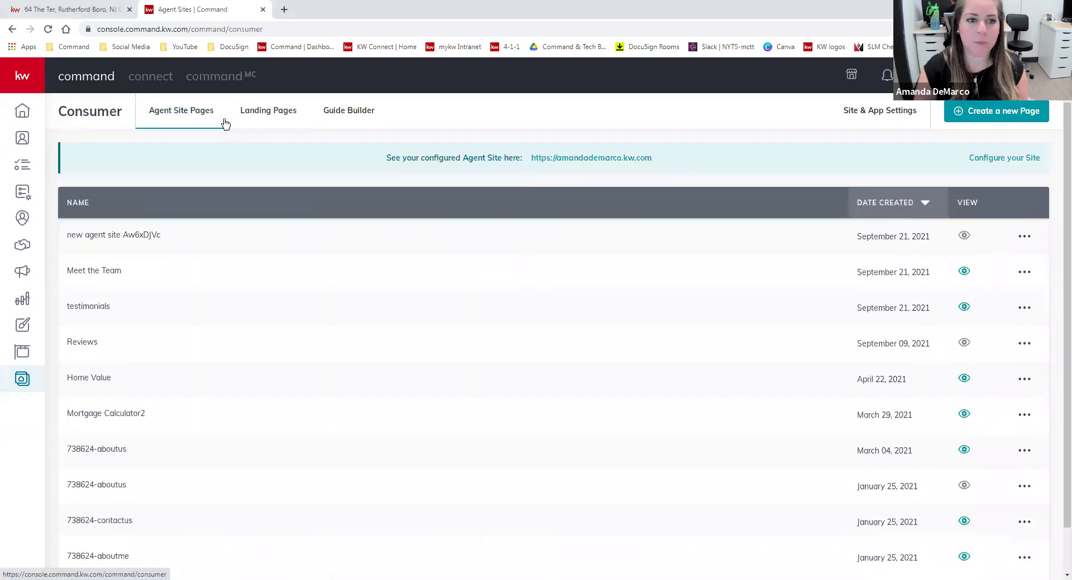
pyautogui.click(582, 159)
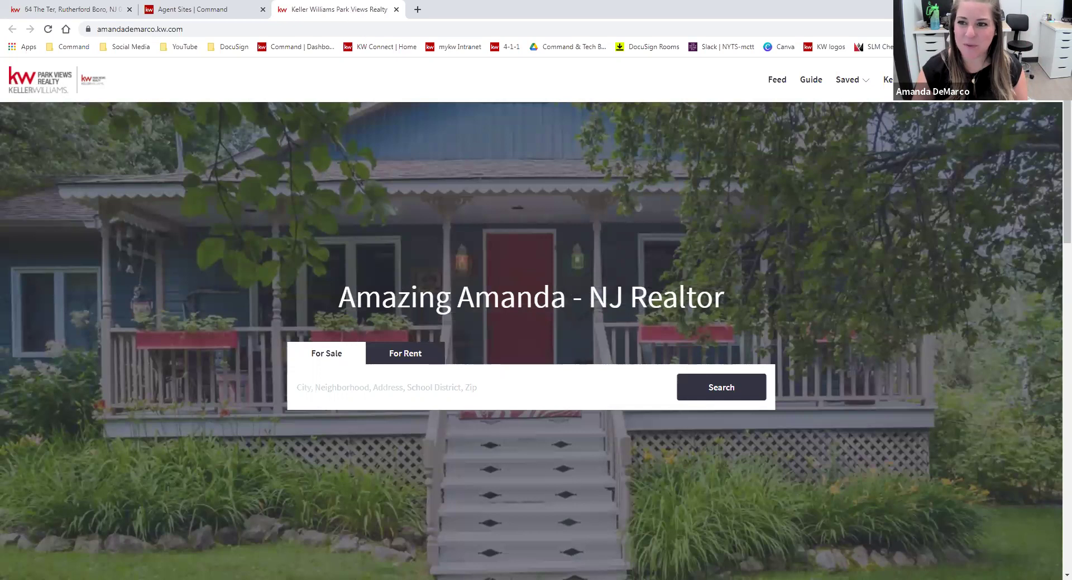
# - Check the site's navigation menu, close the website tab, and go to Command's Landing Pages list
pyautogui.click(958, 79)
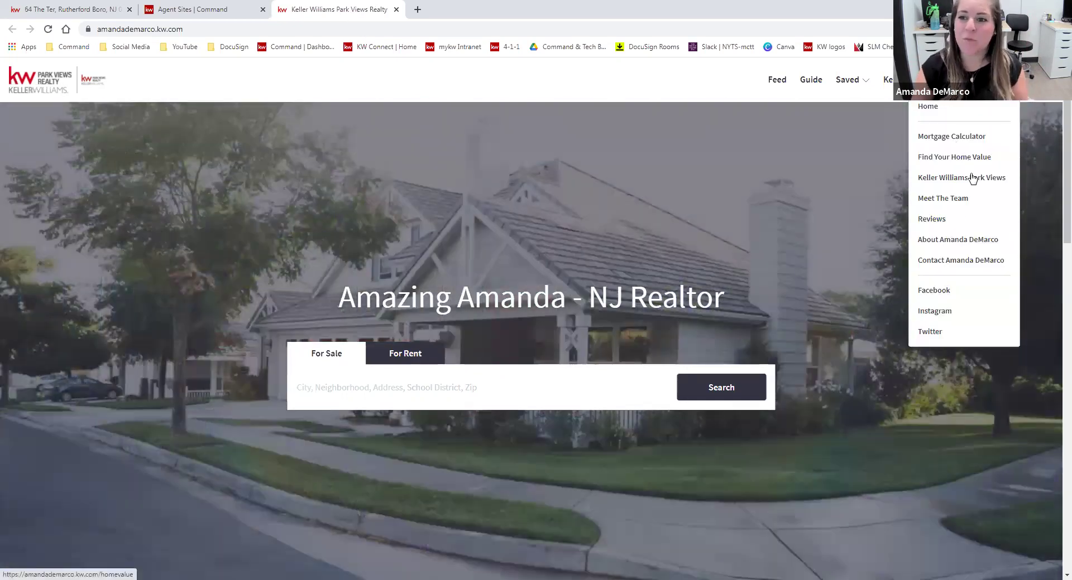
pyautogui.click(682, 94)
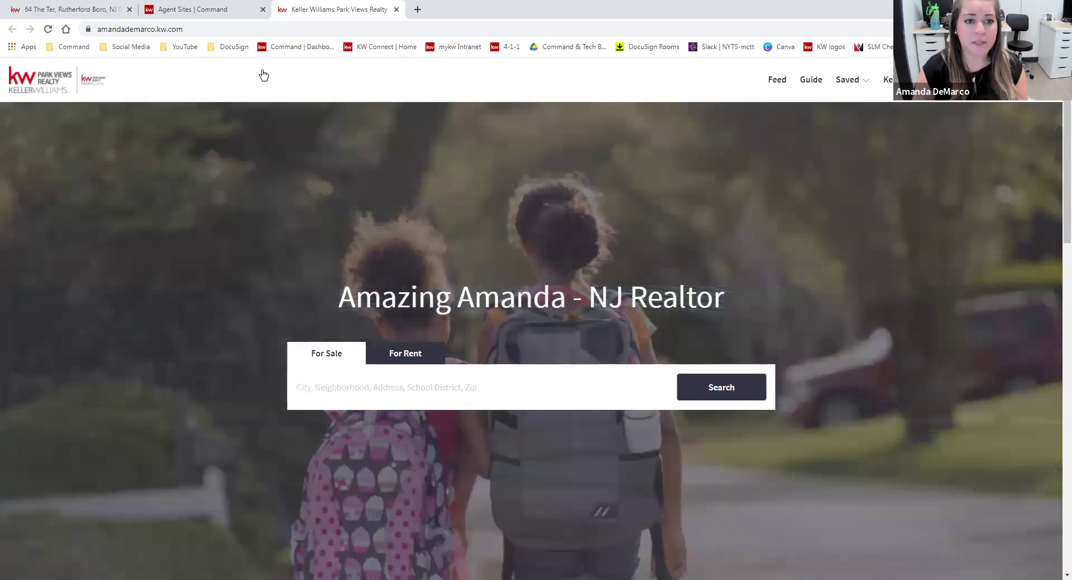
pyautogui.hotkey('ctrl', 'w')
pyautogui.click(248, 114)
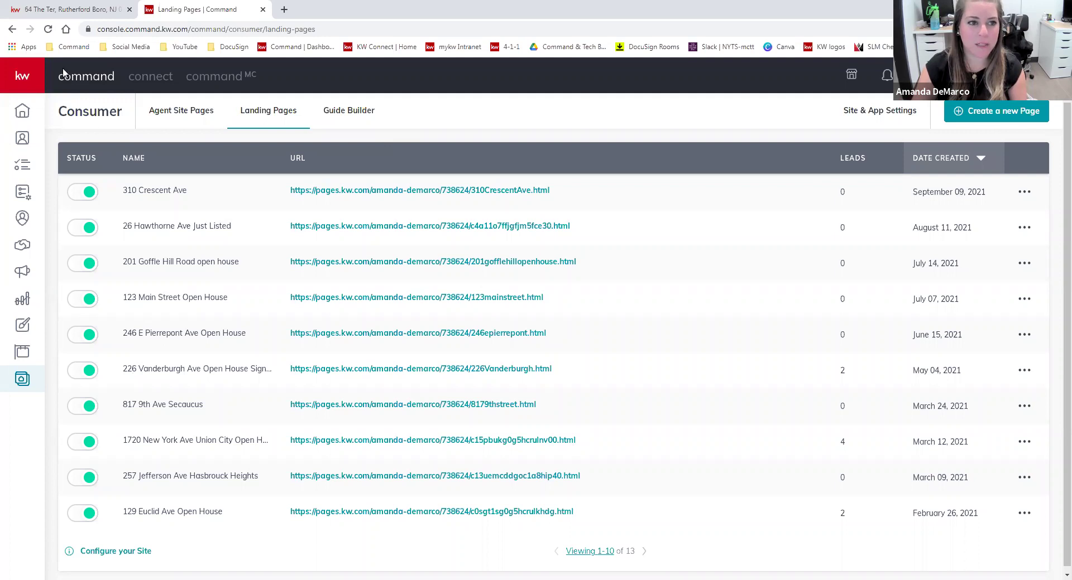
# - Create a new page as a landing page, opening the blank 'new landing page template' editor
pyautogui.moveTo(33, 106)
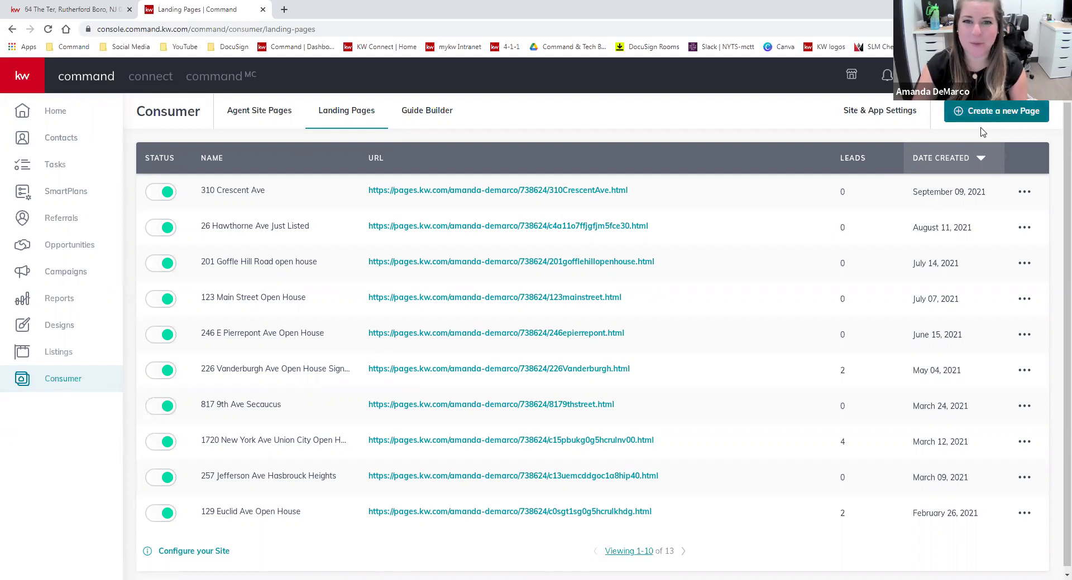
pyautogui.click(993, 115)
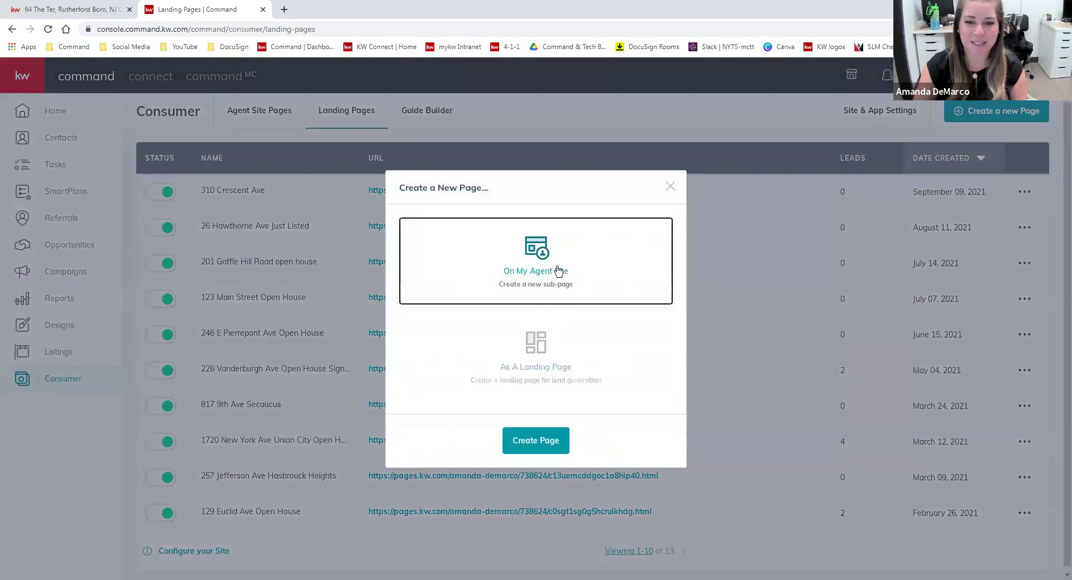
pyautogui.click(561, 361)
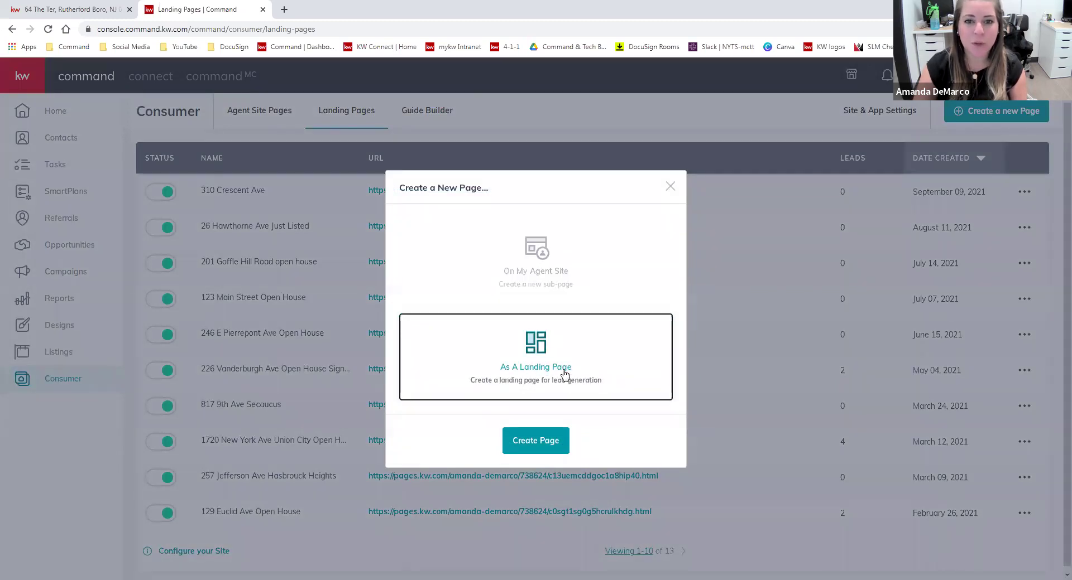
pyautogui.click(560, 450)
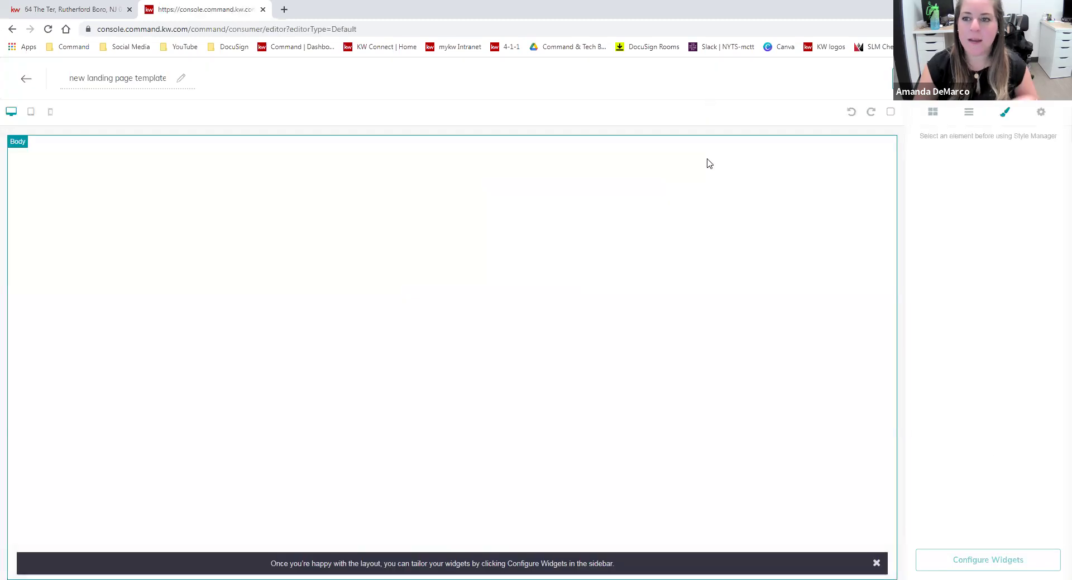
pyautogui.tripleClick(114, 82)
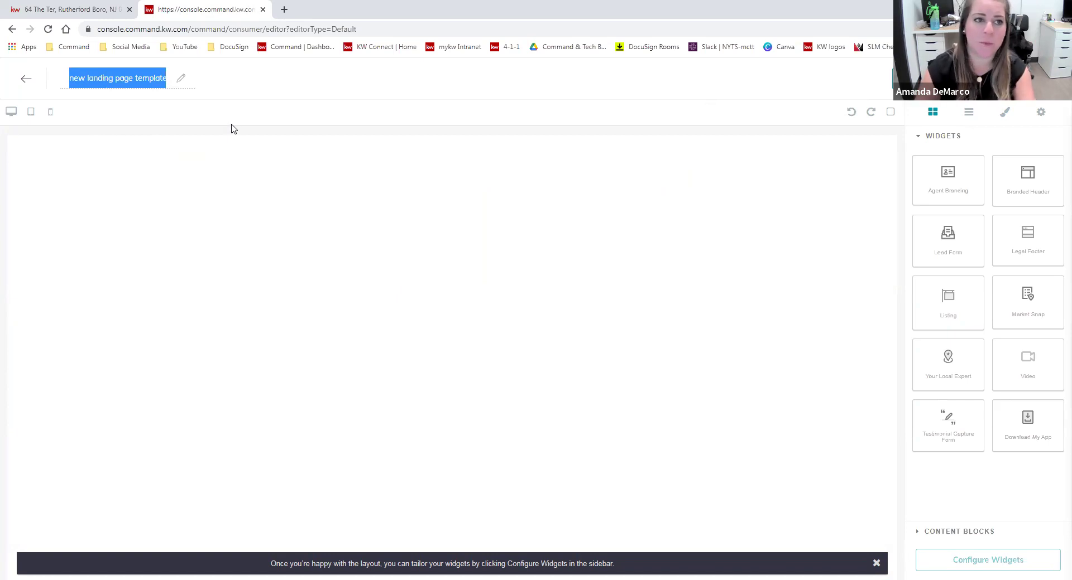
pyautogui.click(56, 10)
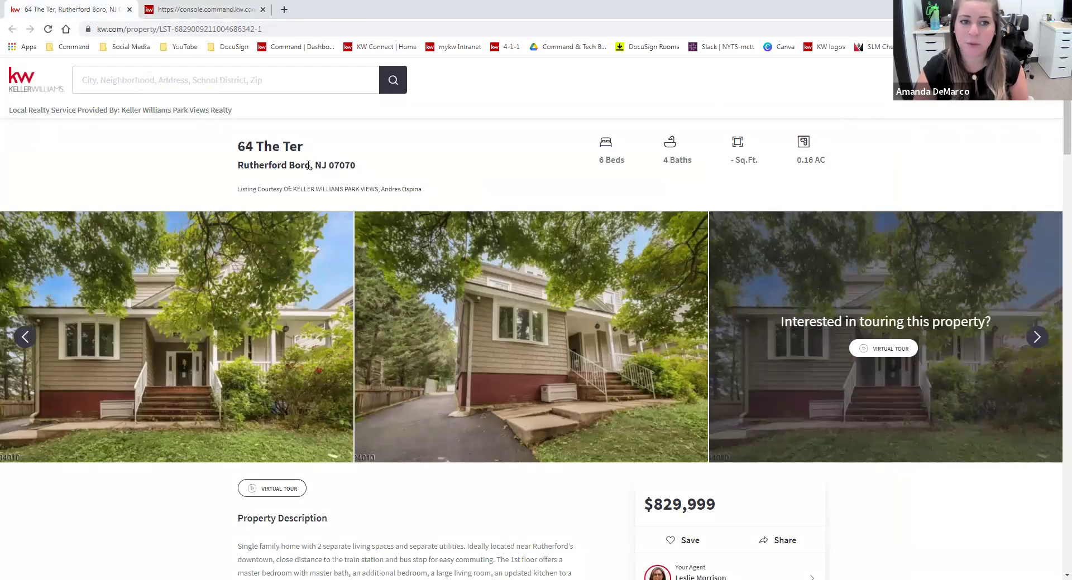
pyautogui.moveTo(302, 148); pyautogui.dragTo(237, 145)
pyautogui.hotkey('ctrl', 'c')
pyautogui.click(202, 9)
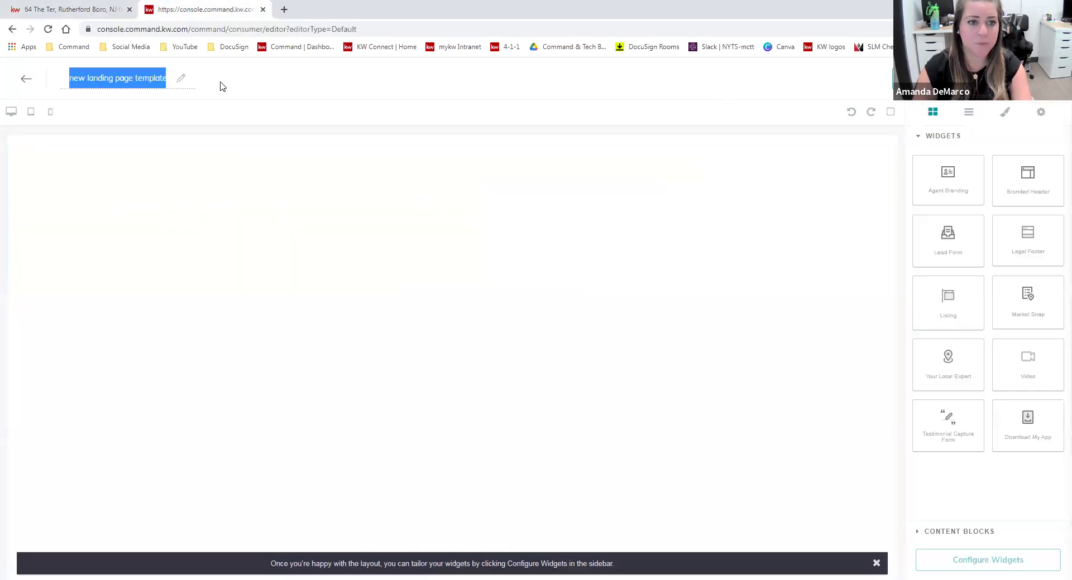
pyautogui.hotkey('ctrl', 'v')
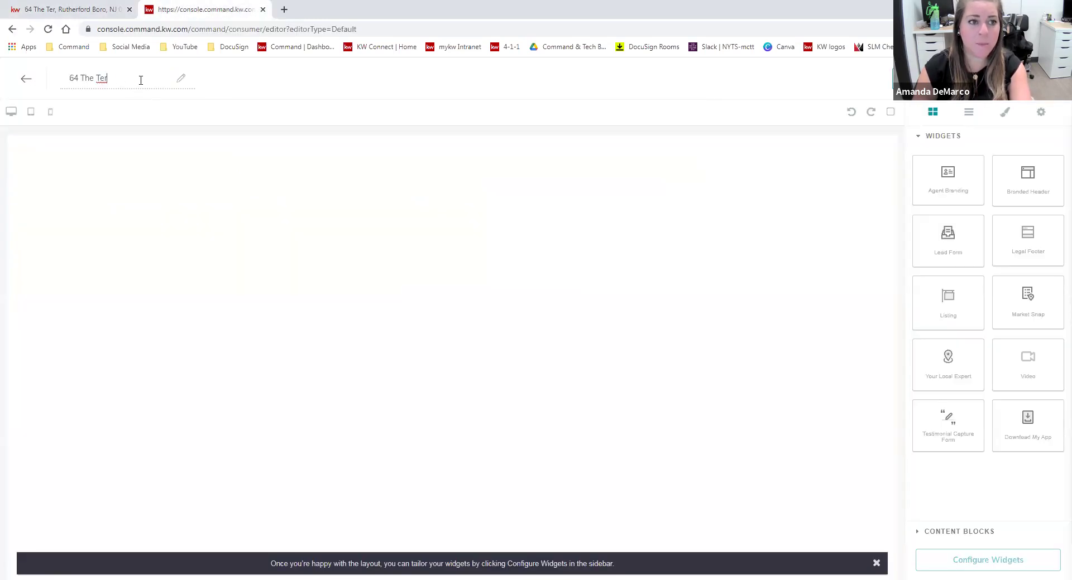
pyautogui.write('Open House Sign In Sheet')
pyautogui.press('Return')
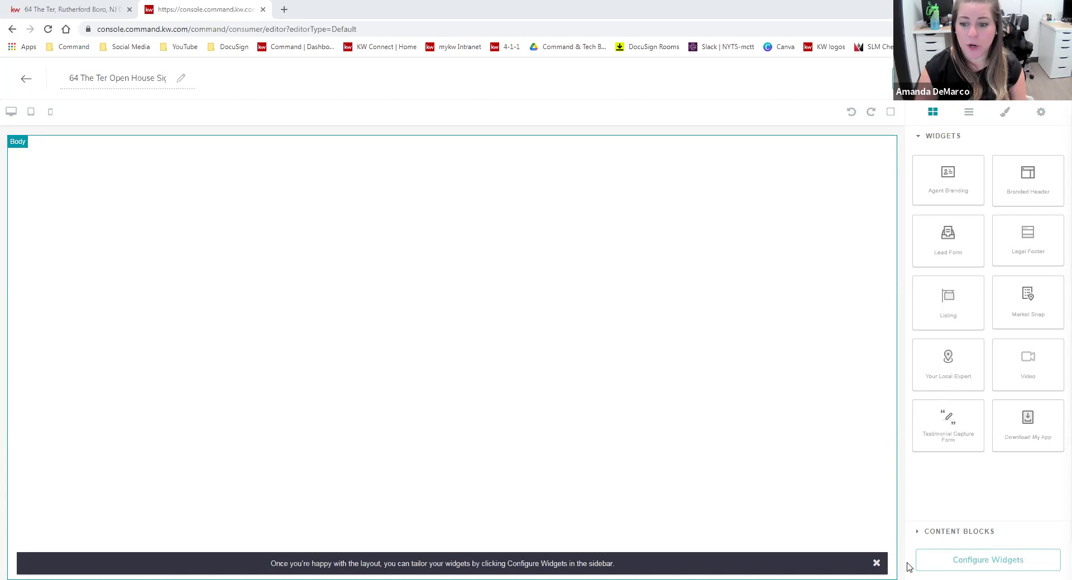
# - Dismiss the tip banner, then add the Branded Header and Lead Form widgets to the canvas
pyautogui.click(876, 566)
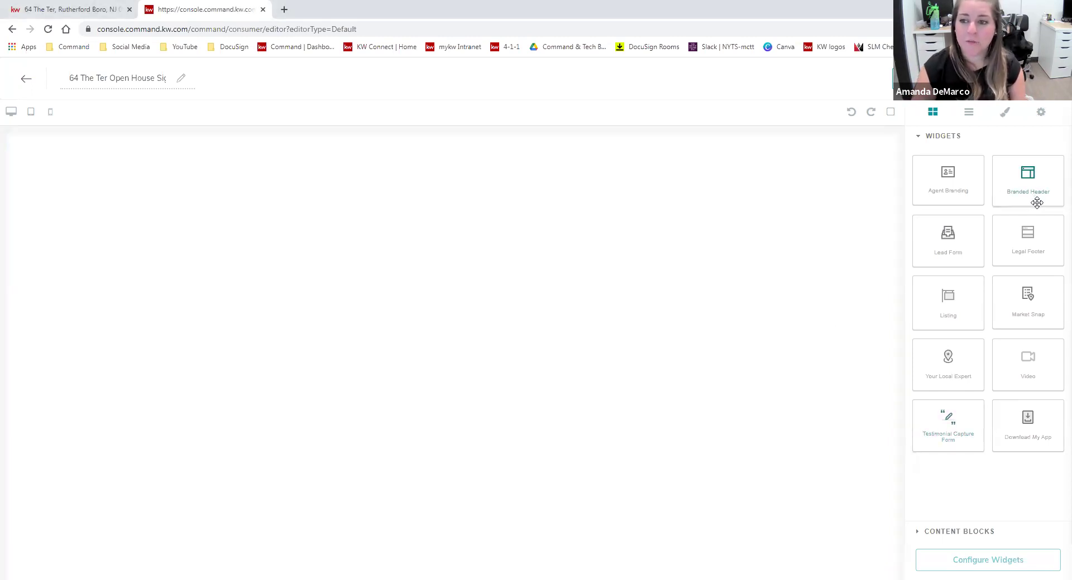
pyautogui.moveTo(1003, 194); pyautogui.dragTo(729, 301)
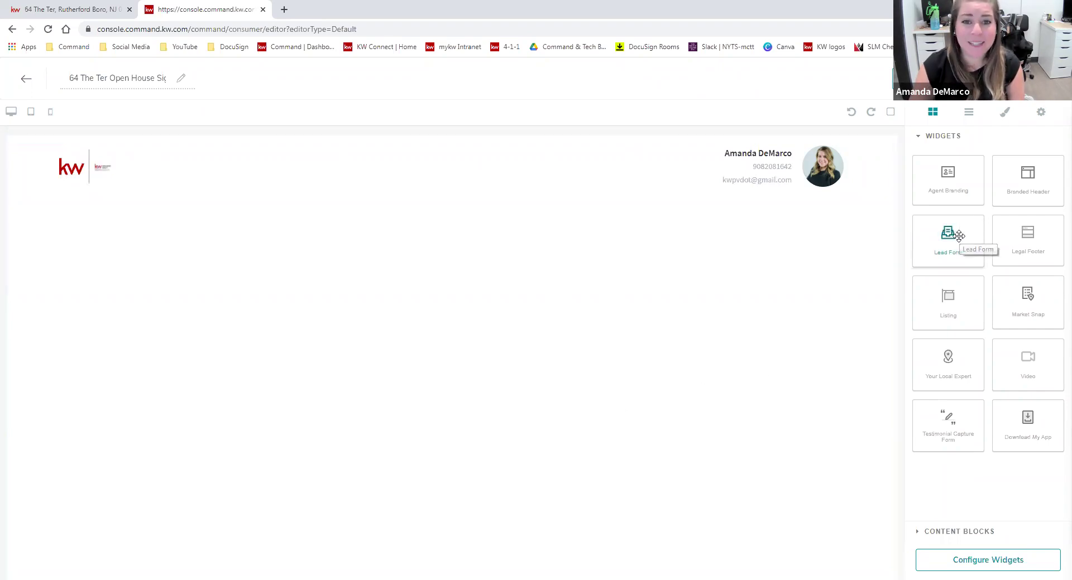
pyautogui.moveTo(958, 236); pyautogui.dragTo(588, 363)
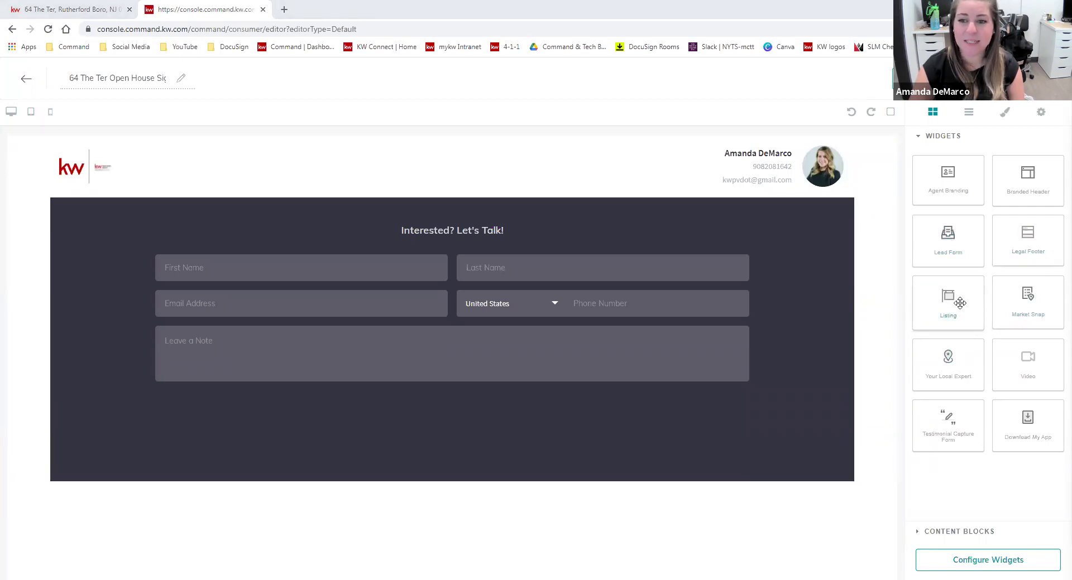
# - Add the Listing widget below the lead form, review it, and select it on the canvas
pyautogui.moveTo(952, 298); pyautogui.dragTo(683, 478)
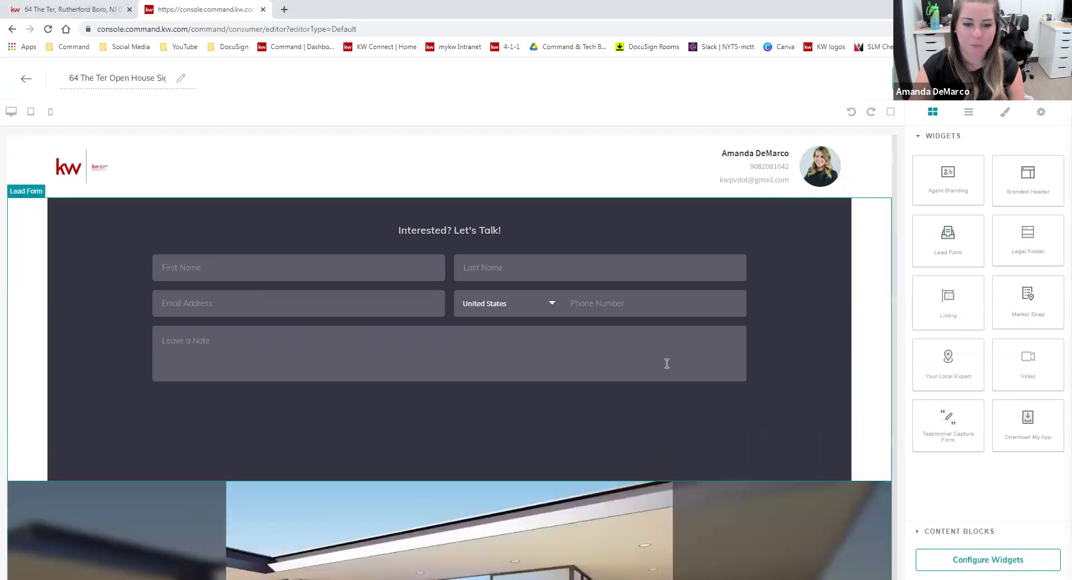
pyautogui.scroll(-2, 667, 366)
pyautogui.scroll(-3, 667, 365)
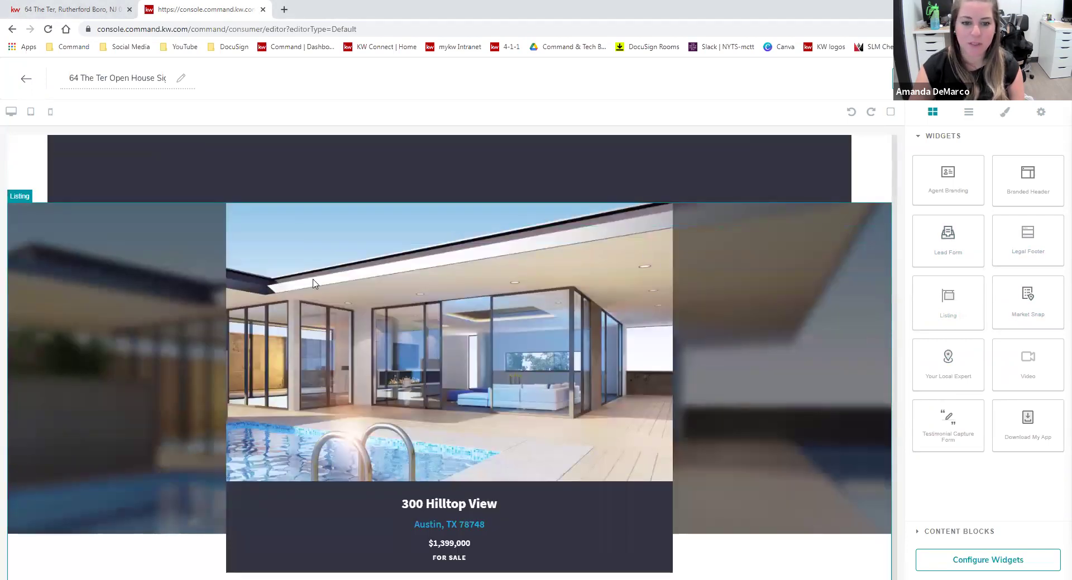
pyautogui.scroll(-5, 501, 280)
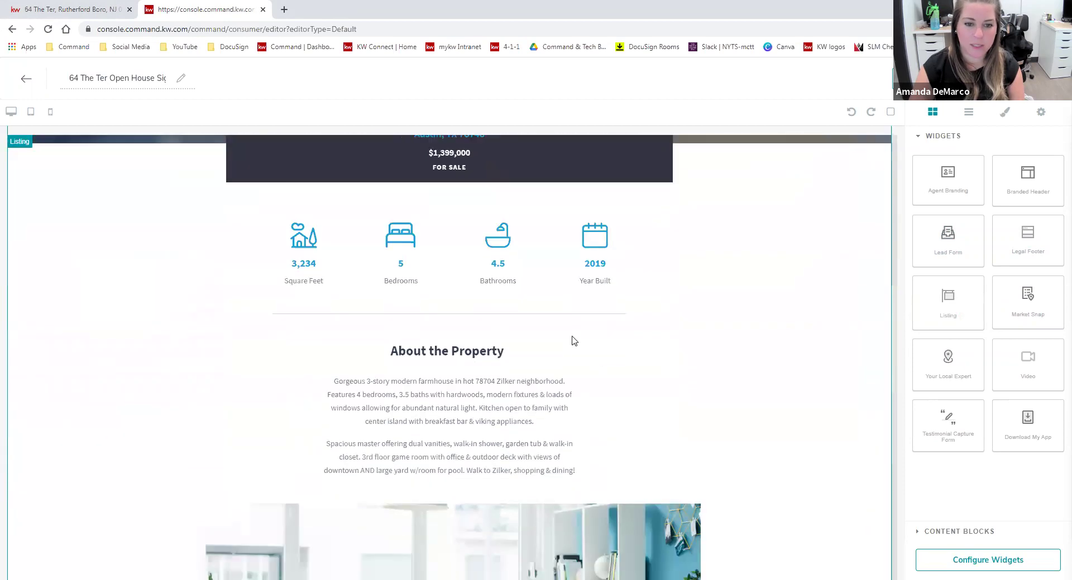
pyautogui.scroll(-8, 435, 495)
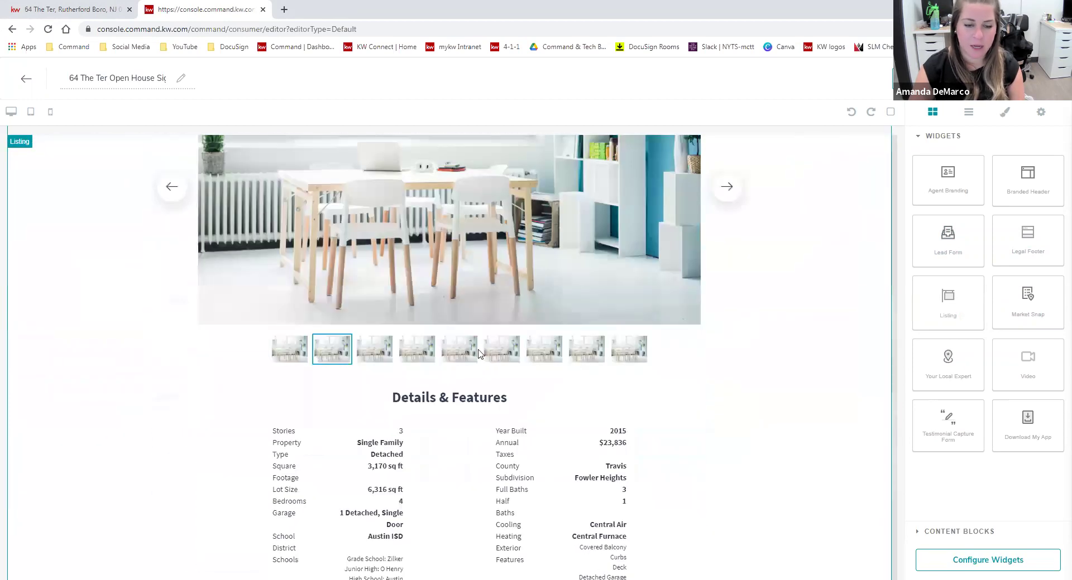
pyautogui.scroll(-5, 547, 496)
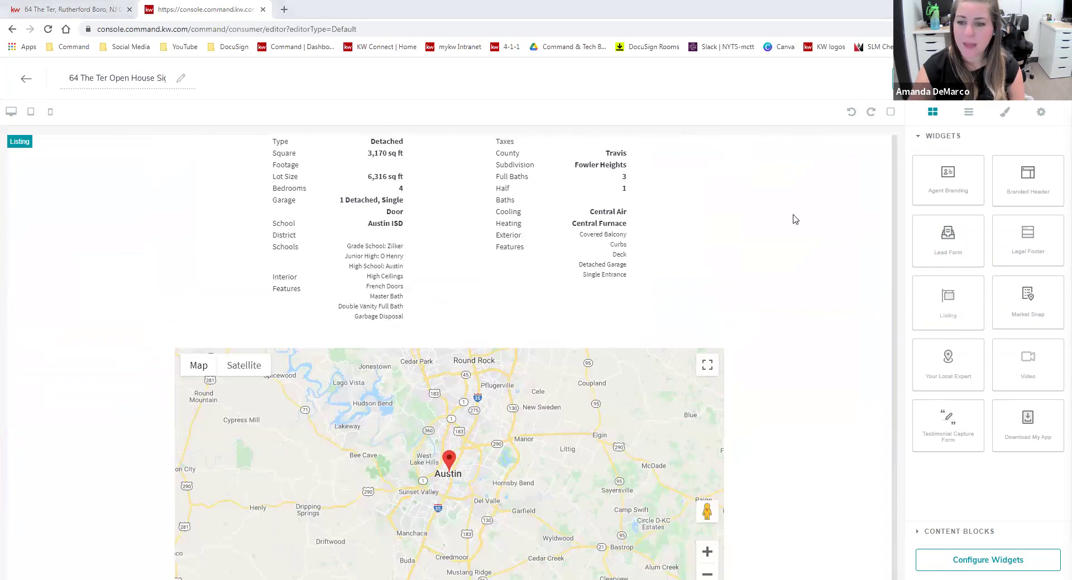
pyautogui.click(752, 322)
# - Scroll back to the top of the saved page after the template-updated confirmation
pyautogui.scroll(15, 749, 316)
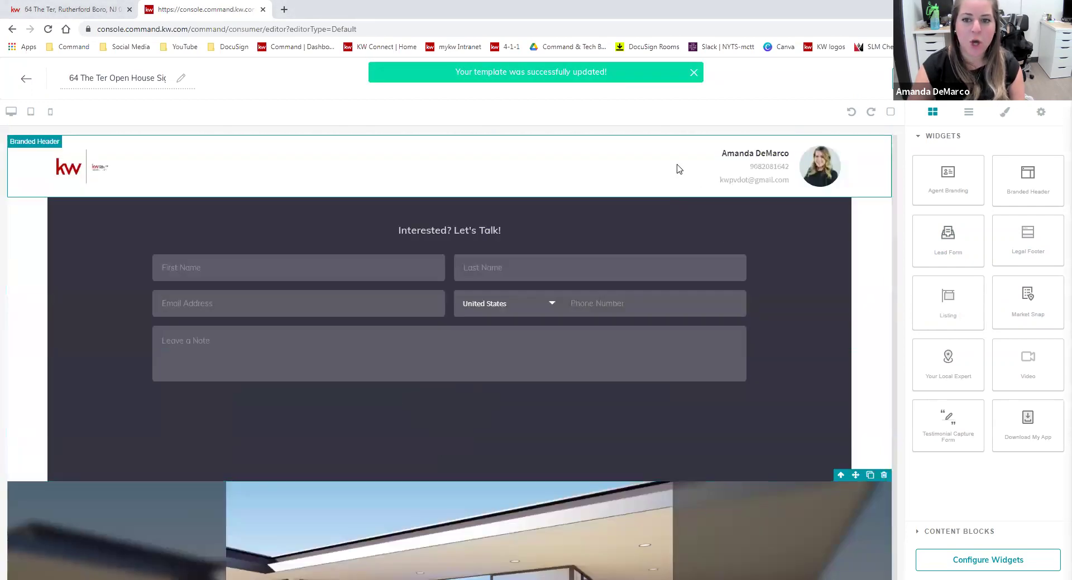
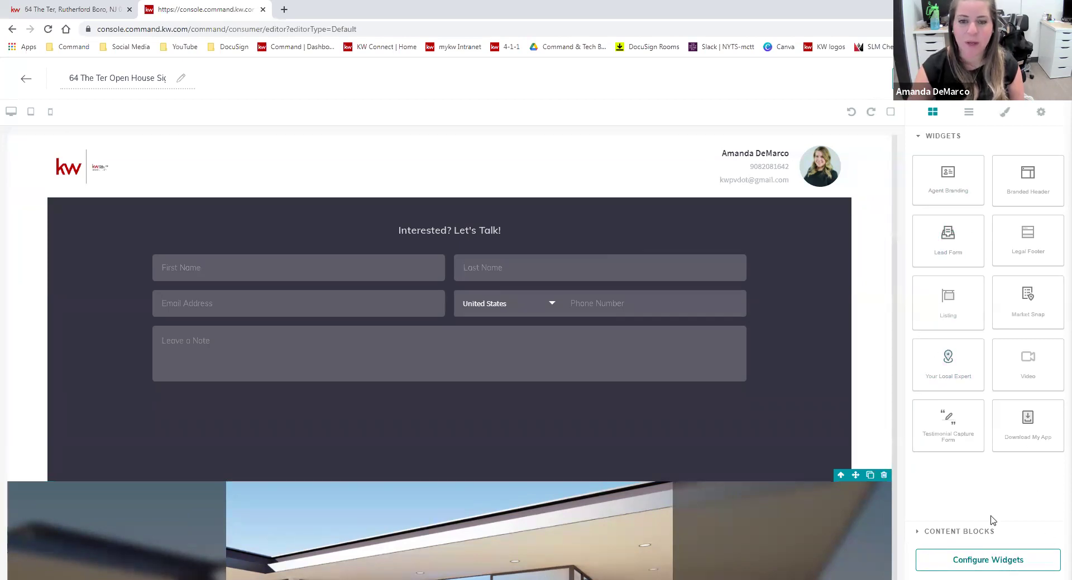
# - Start browsing listings for the page, with the search type set to MLS Number
pyautogui.click(987, 565)
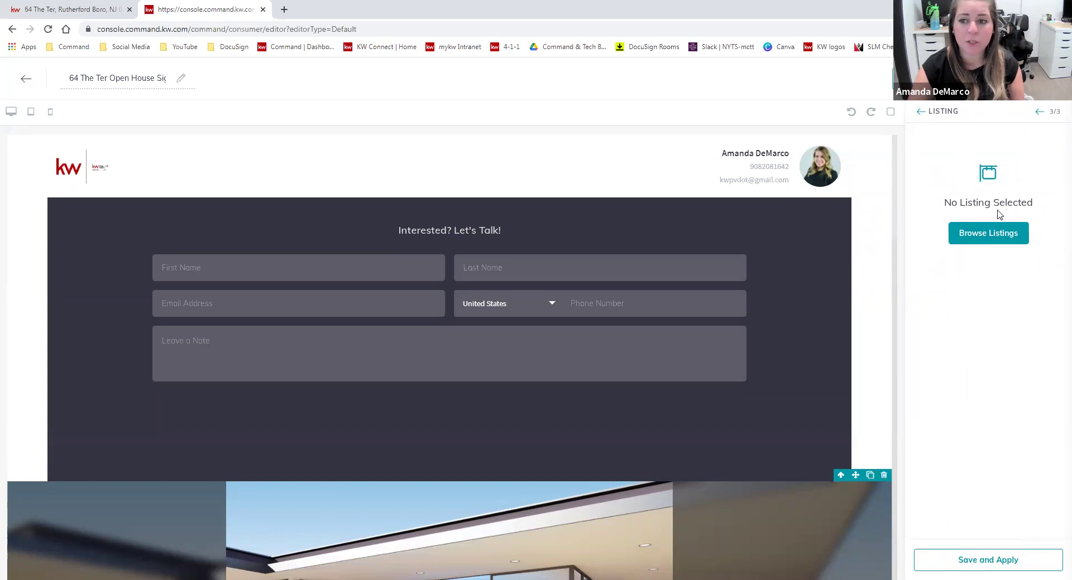
pyautogui.click(999, 238)
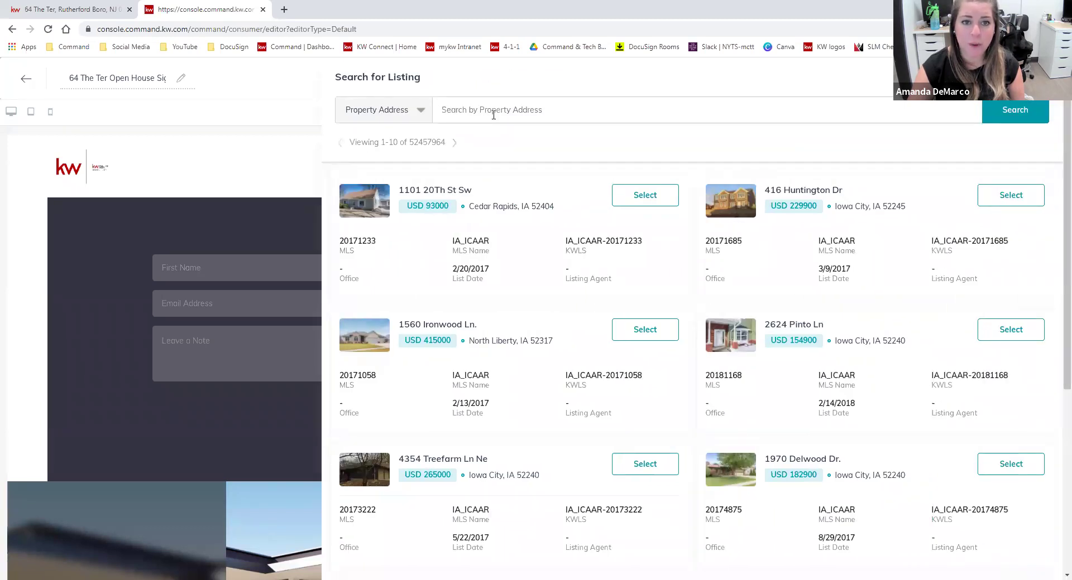
pyautogui.click(391, 111)
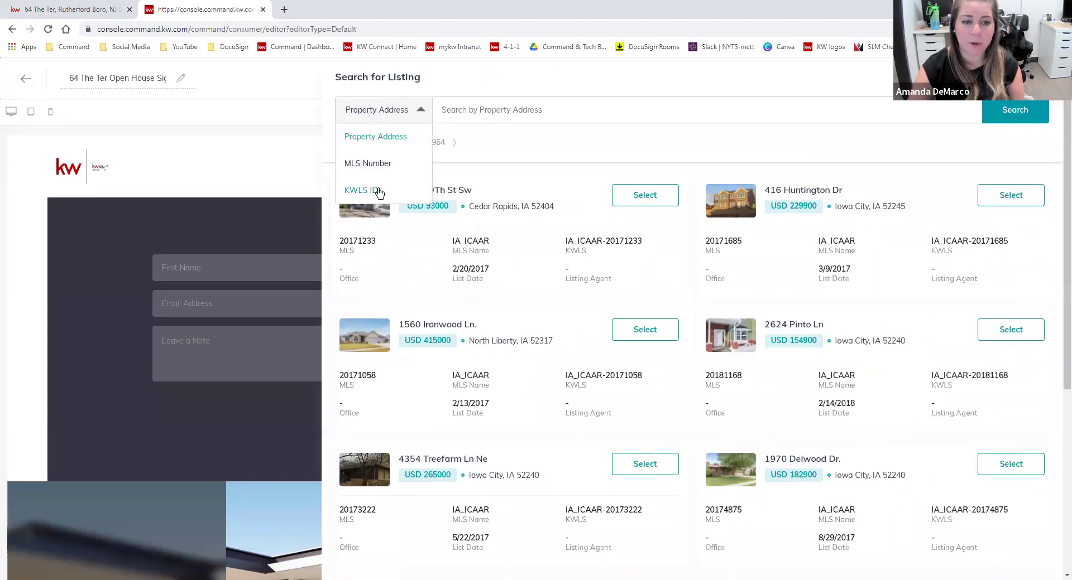
pyautogui.click(400, 163)
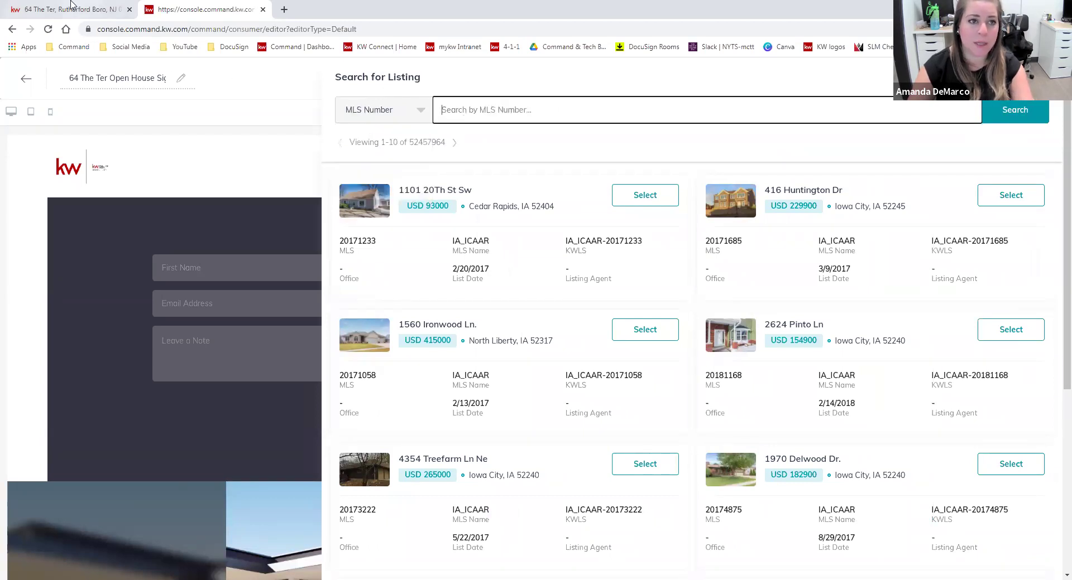
pyautogui.hotkey('ctrl', 'shift', 'Tab')
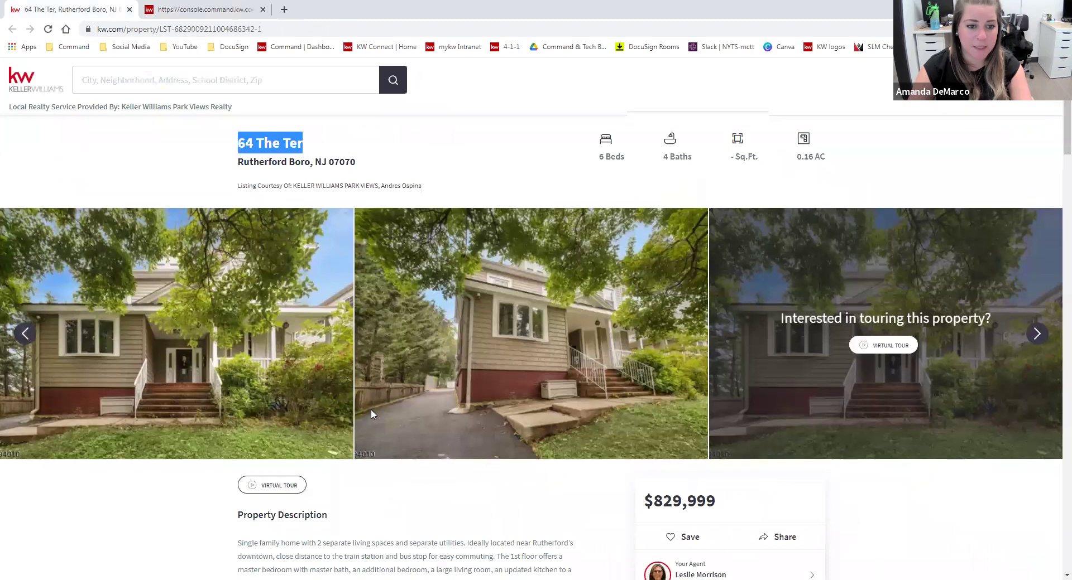
pyautogui.scroll(-5, 370, 410)
pyautogui.moveTo(259, 368); pyautogui.dragTo(322, 372)
pyautogui.hotkey('ctrl', 'c')
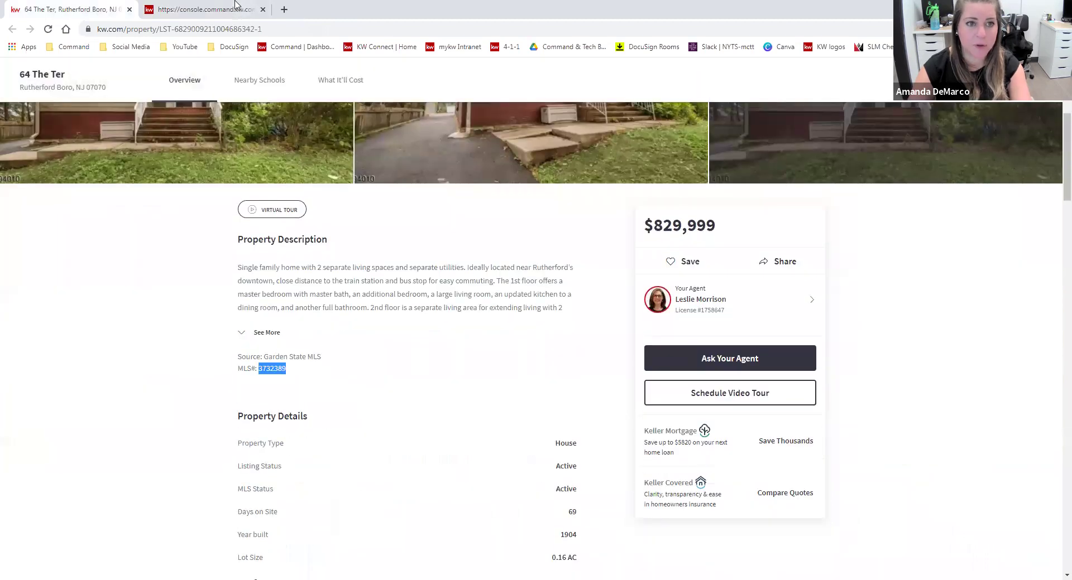
pyautogui.click(237, 6)
pyautogui.click(481, 109)
pyautogui.hotkey('ctrl', 'v')
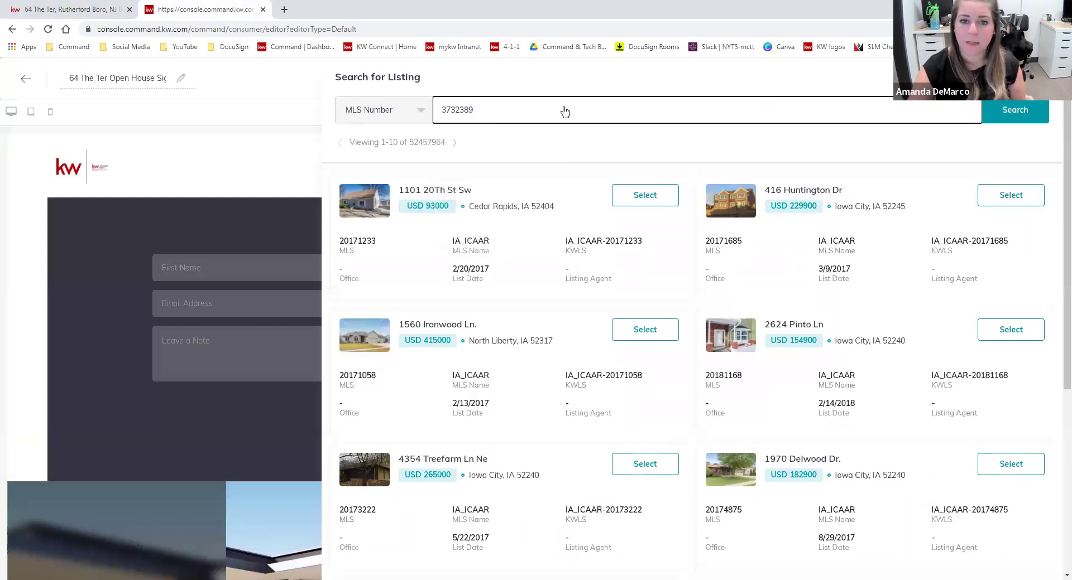
pyautogui.click(996, 118)
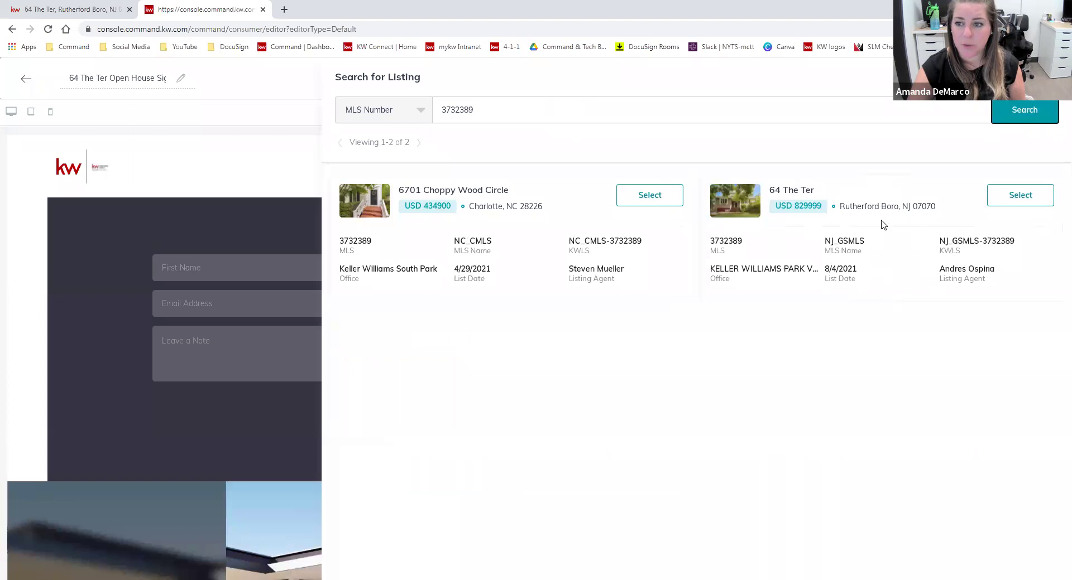
pyautogui.click(1025, 205)
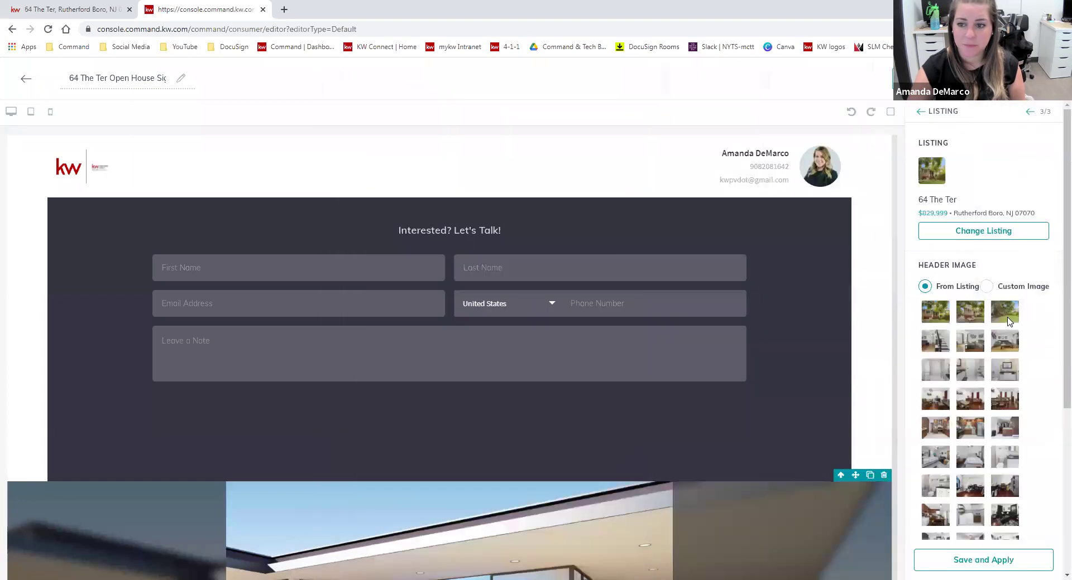
pyautogui.scroll(-3, 978, 218)
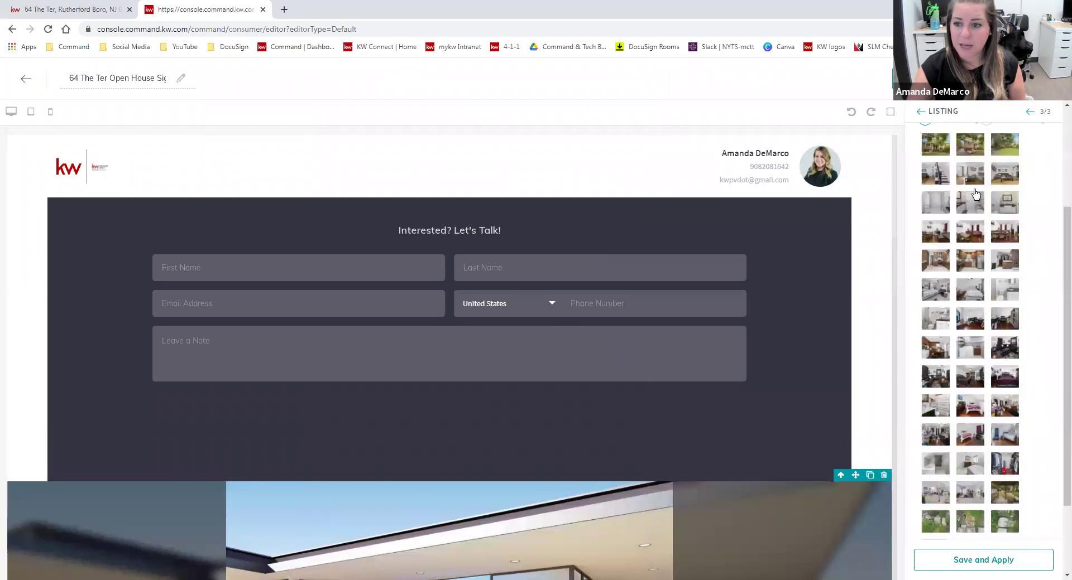
pyautogui.scroll(1, 946, 176)
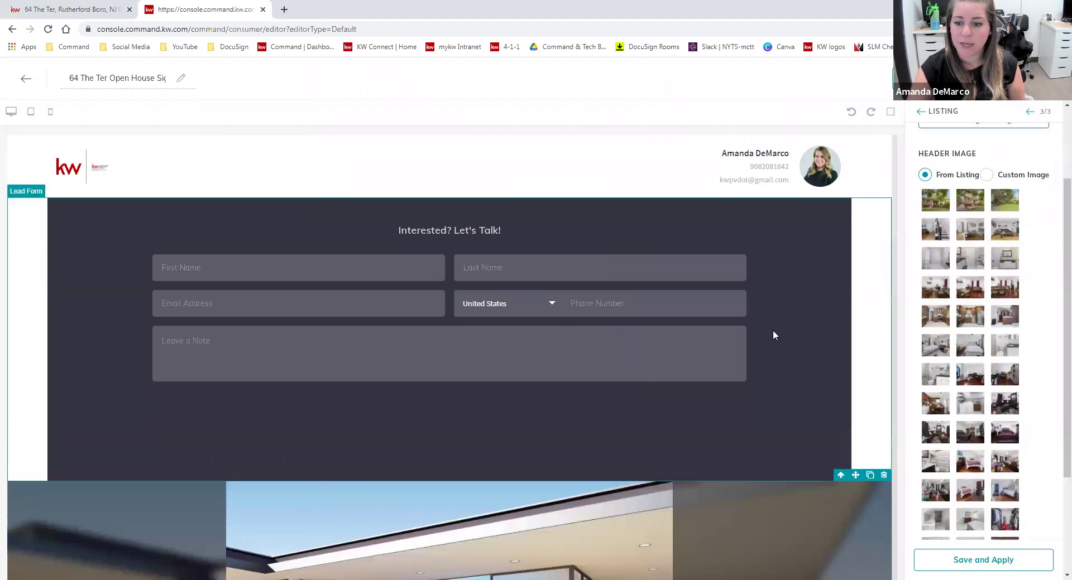
pyautogui.scroll(-2, 754, 338)
pyautogui.scroll(-1, 732, 349)
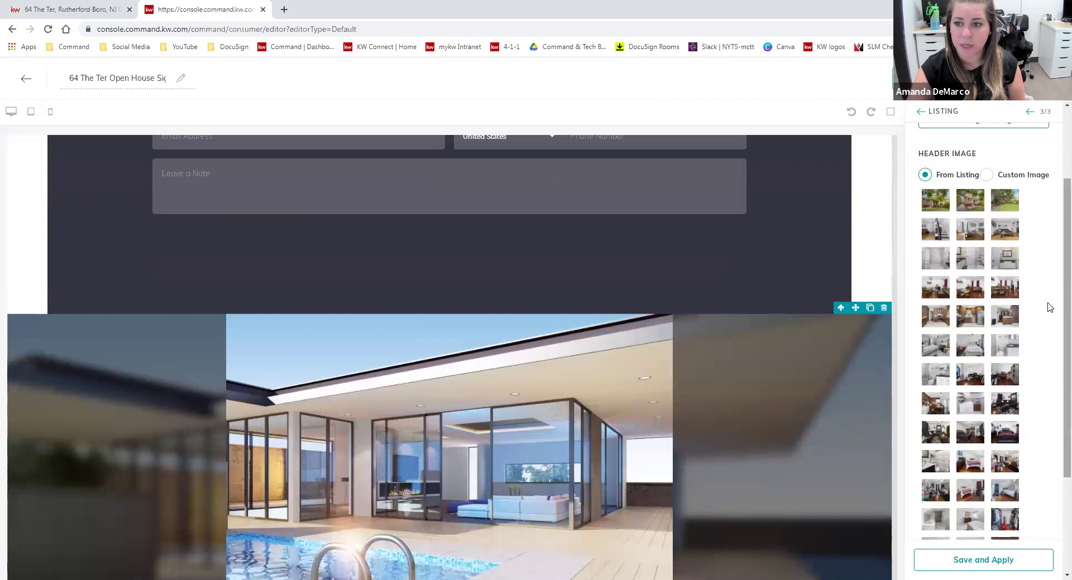
pyautogui.click(938, 209)
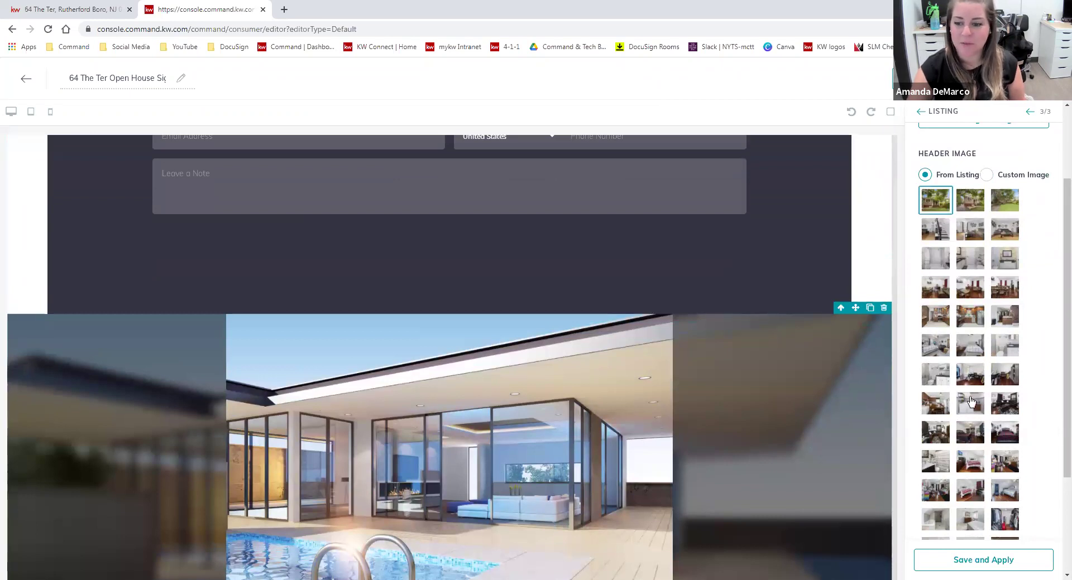
pyautogui.click(986, 561)
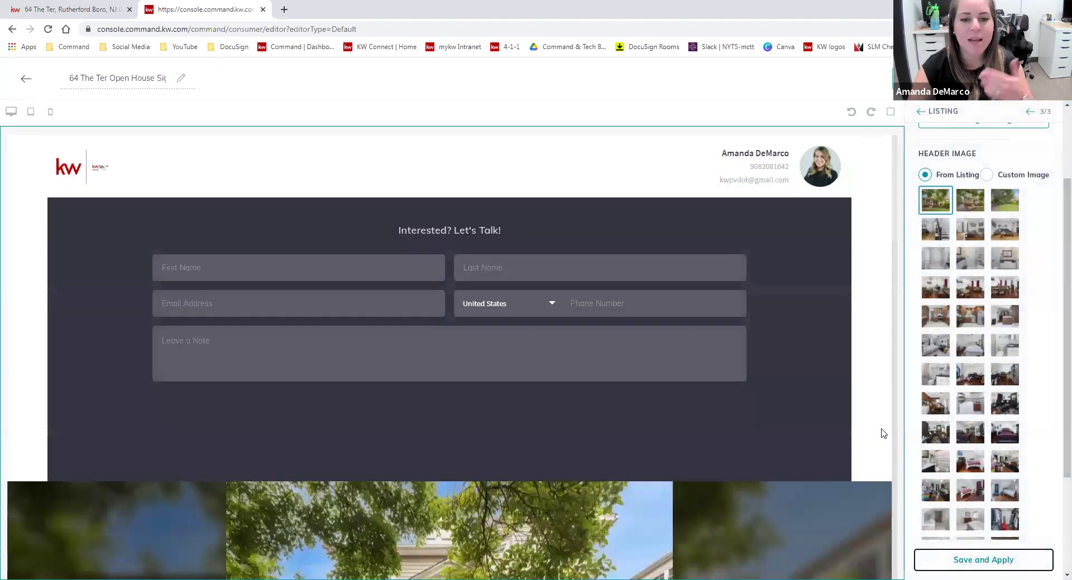
# - Review the listing's photos, Details & Features and map in the preview, then save again
pyautogui.scroll(-1, 844, 376)
pyautogui.scroll(-4, 846, 377)
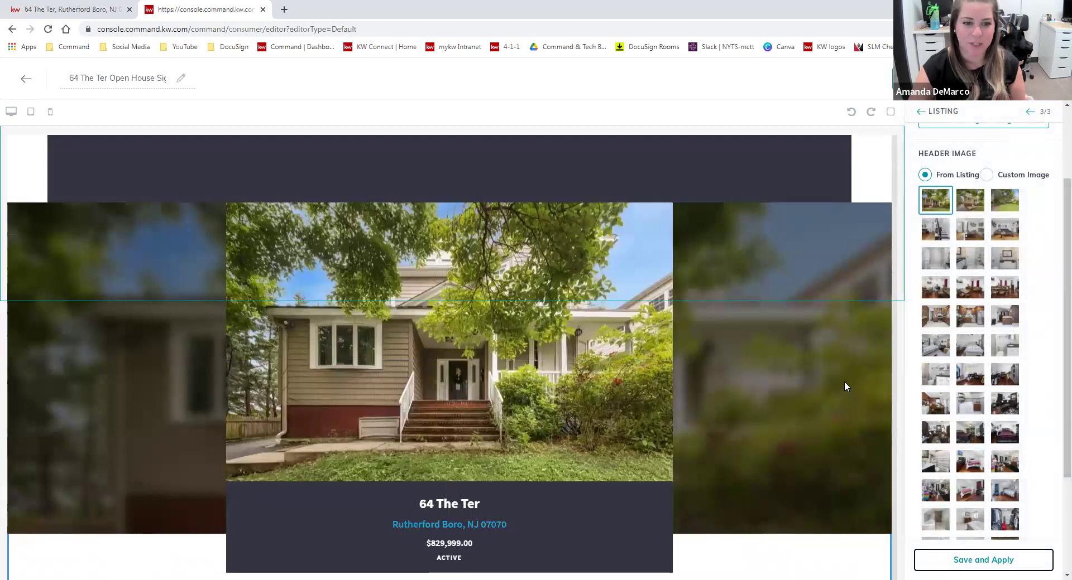
pyautogui.scroll(-1, 844, 385)
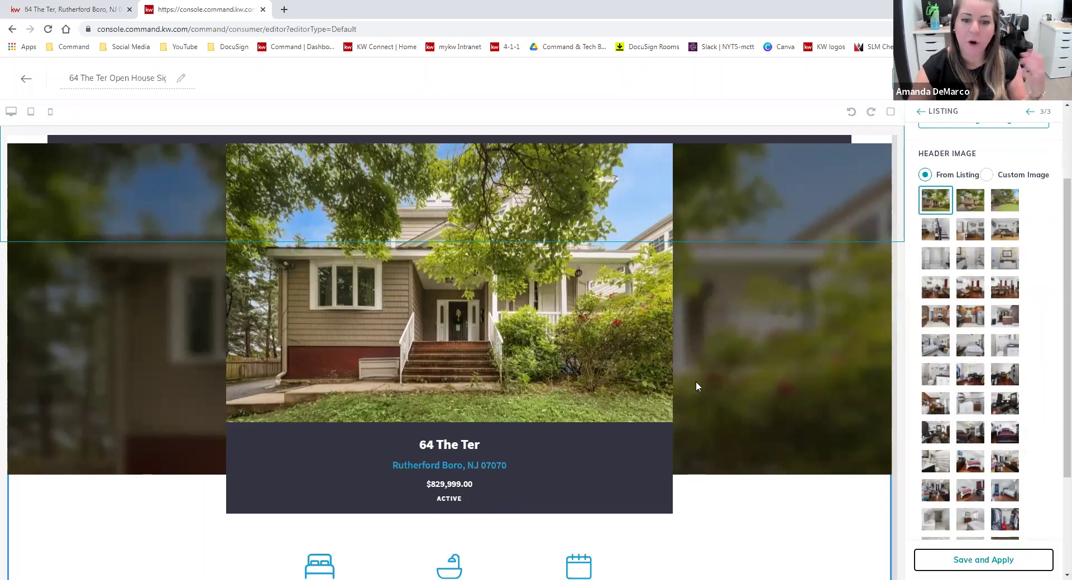
pyautogui.scroll(-4, 696, 383)
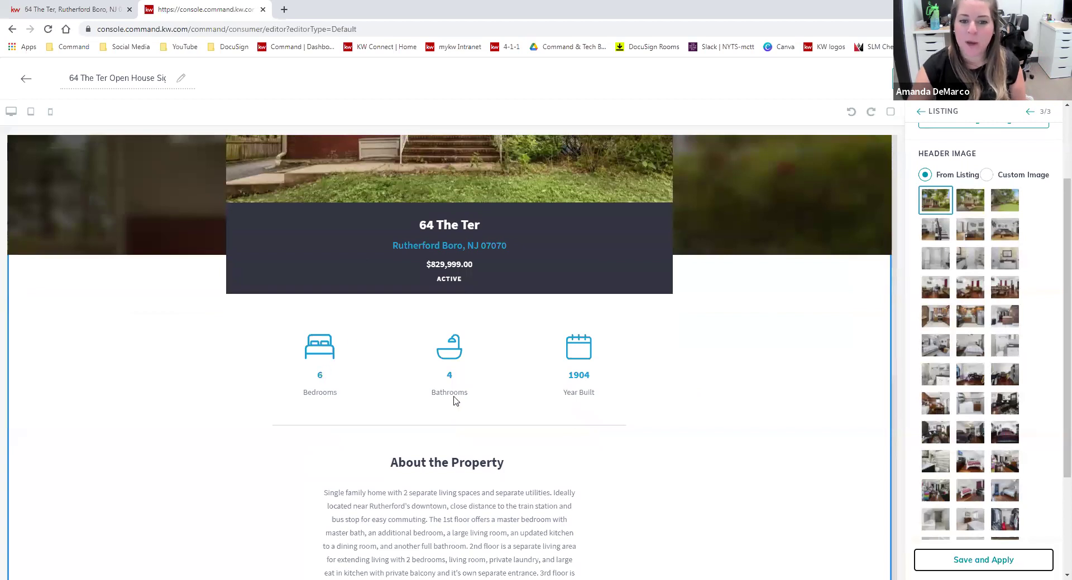
pyautogui.scroll(-3, 751, 352)
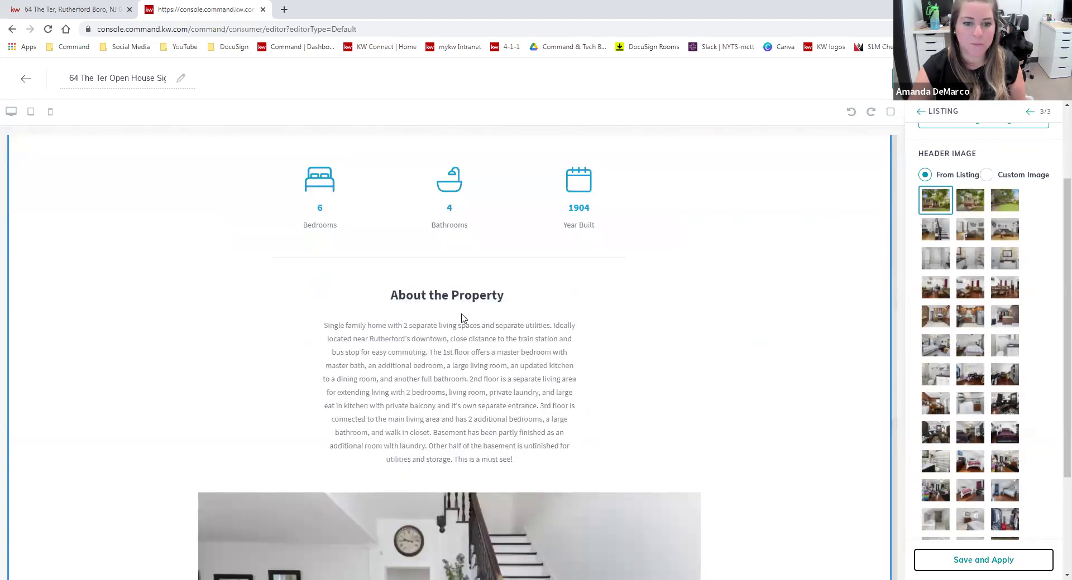
pyautogui.scroll(-5, 763, 393)
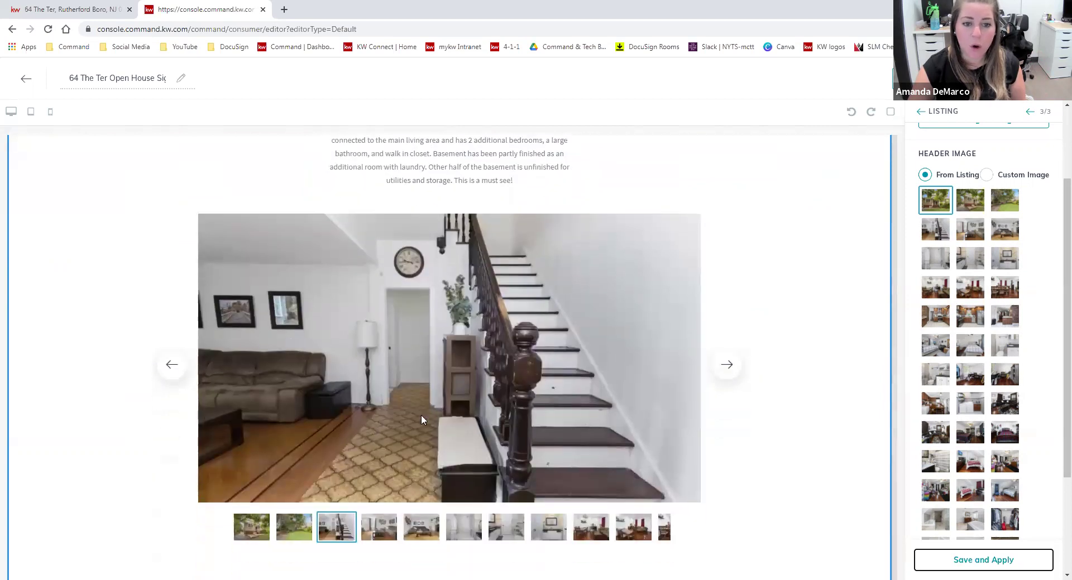
pyautogui.click(726, 365)
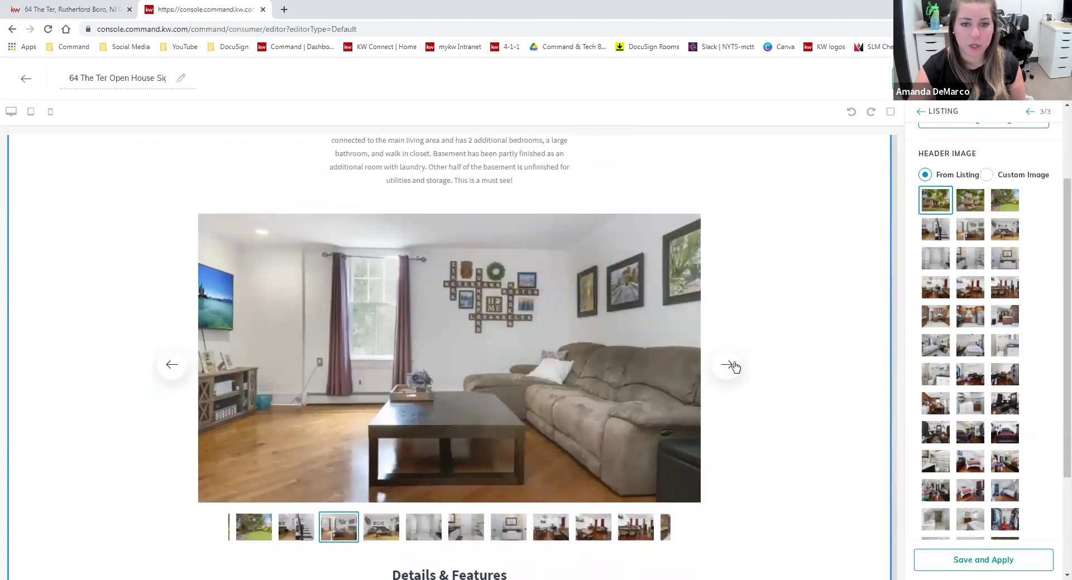
pyautogui.scroll(-5, 734, 365)
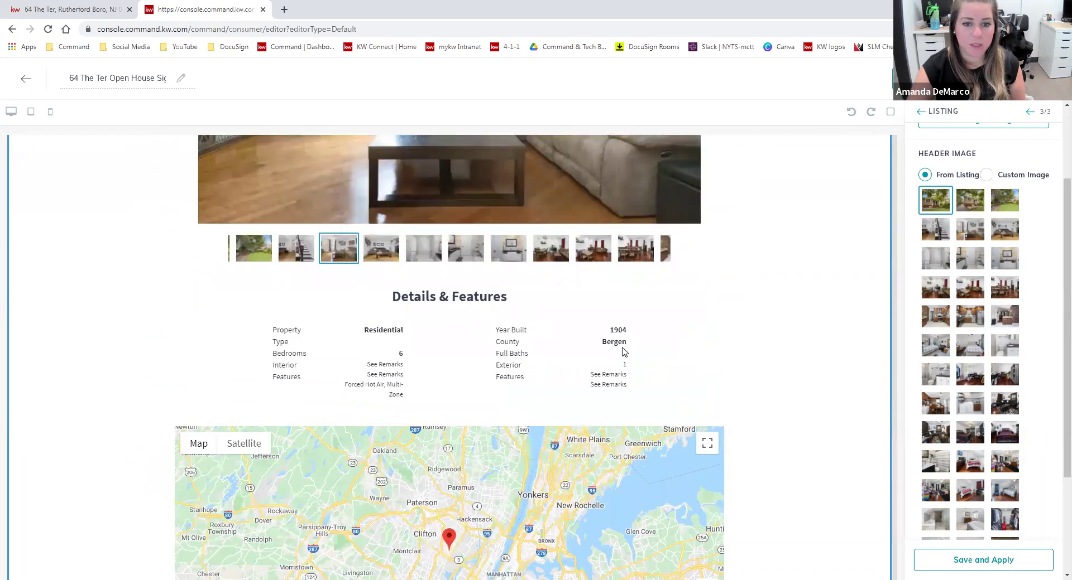
pyautogui.scroll(-3, 809, 407)
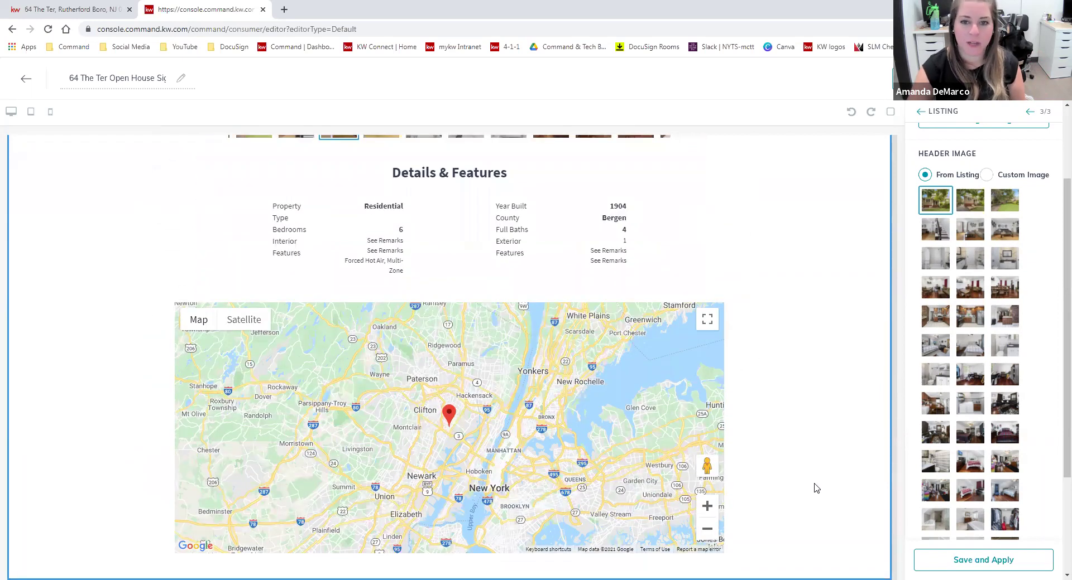
pyautogui.scroll(5, 817, 487)
pyautogui.scroll(10, 821, 484)
pyautogui.click(983, 560)
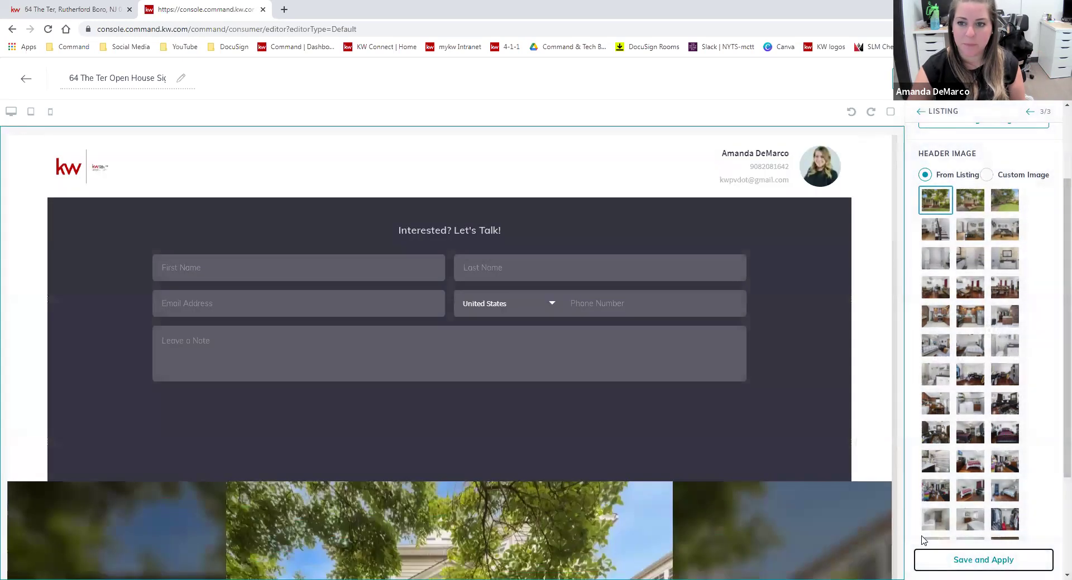
pyautogui.scroll(3, 974, 381)
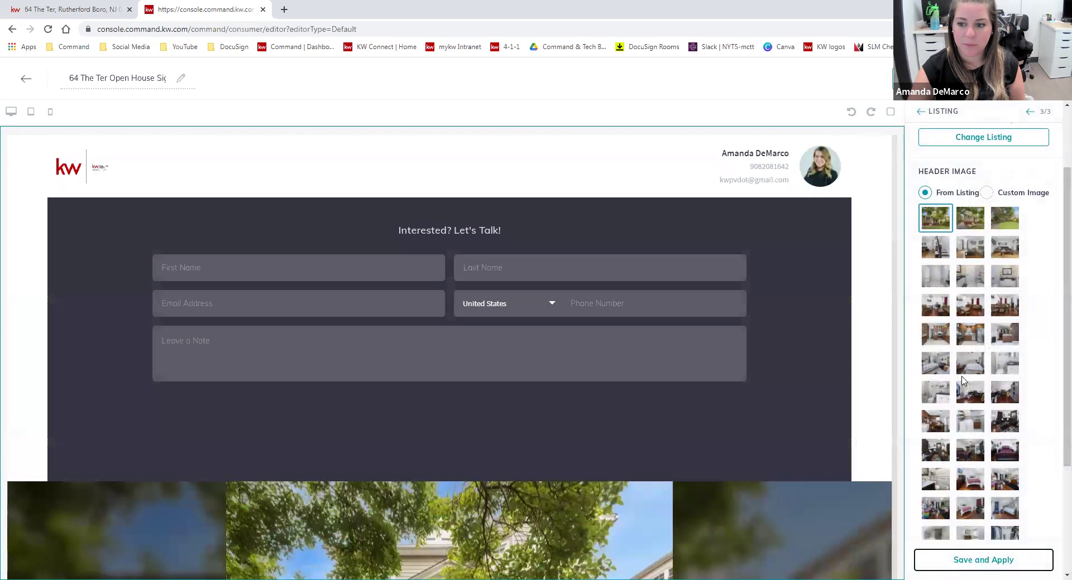
# - Open the Branded Header widget settings and begin editing its header text
pyautogui.click(919, 116)
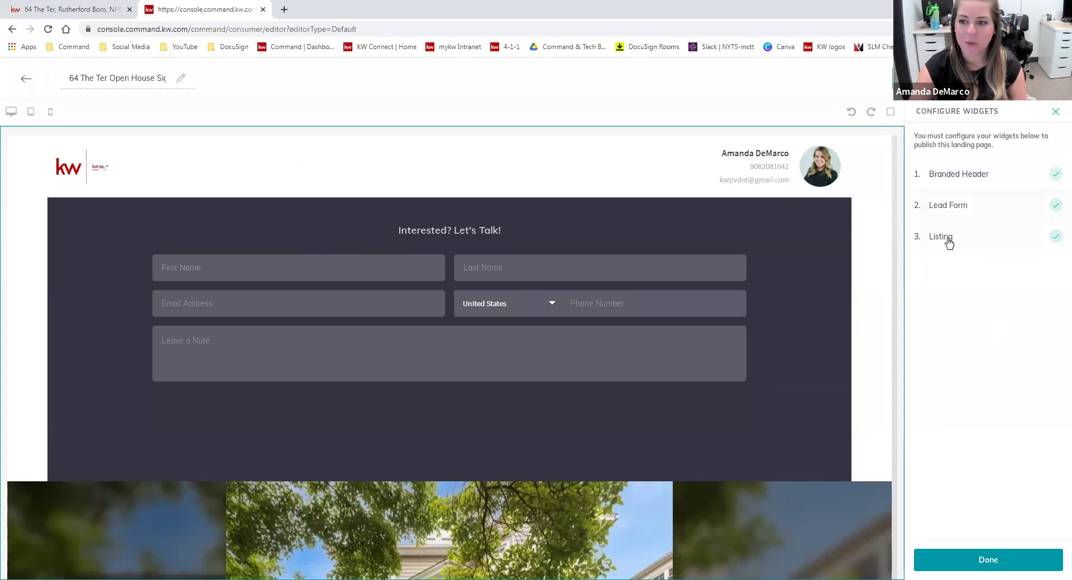
pyautogui.click(946, 176)
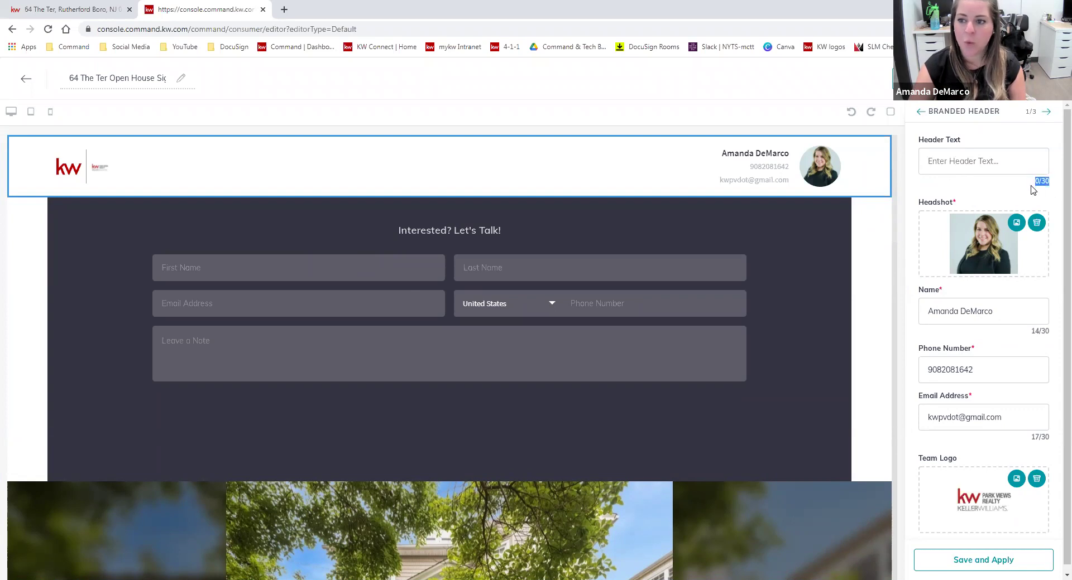
pyautogui.click(1021, 165)
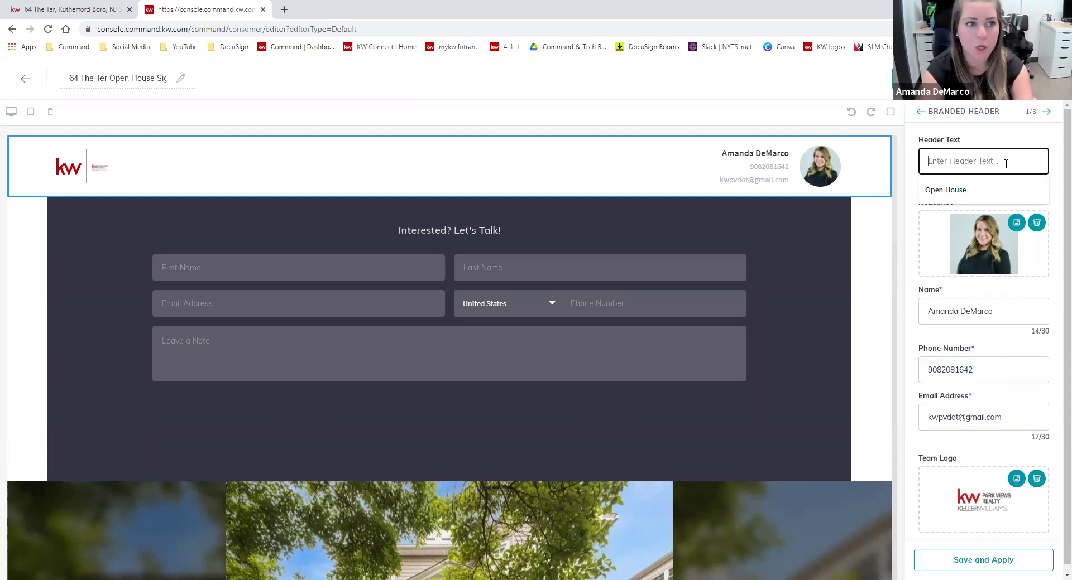
pyautogui.write('64 T')
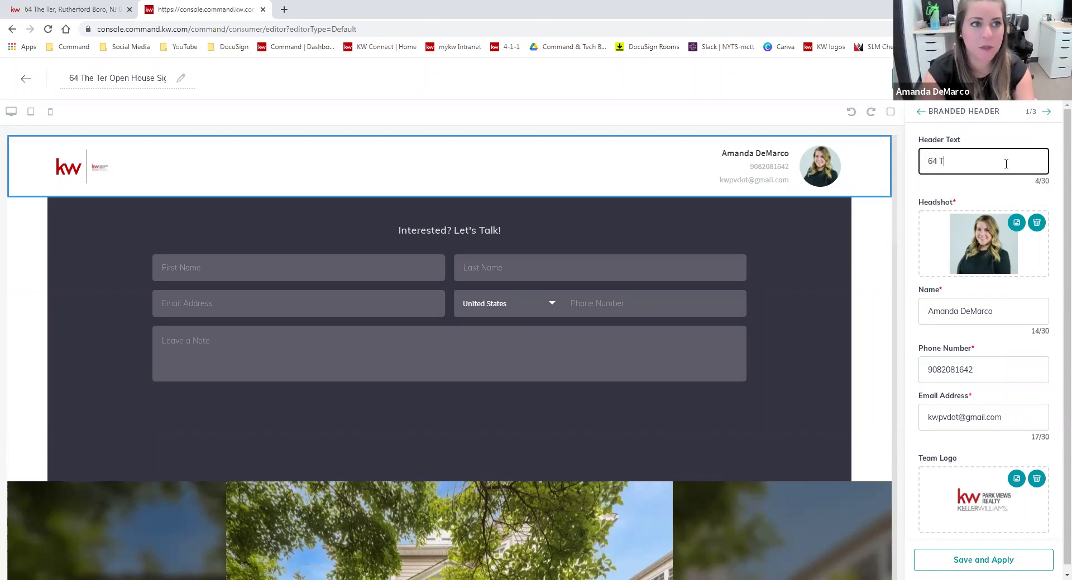
pyautogui.click(96, 8)
pyautogui.scroll(1, 399, 394)
pyautogui.scroll(5, 399, 396)
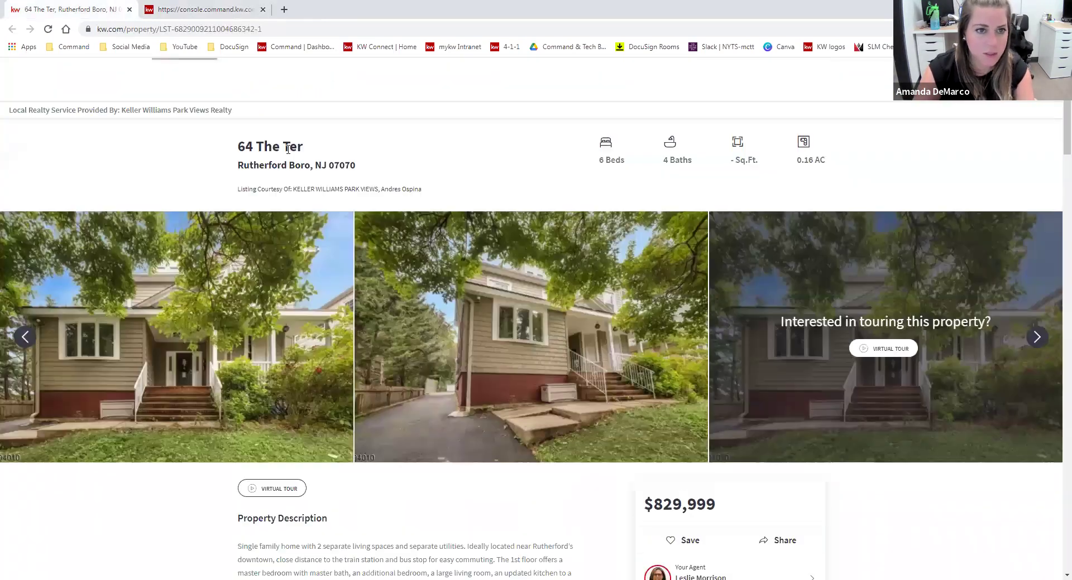
pyautogui.moveTo(304, 147); pyautogui.dragTo(241, 150)
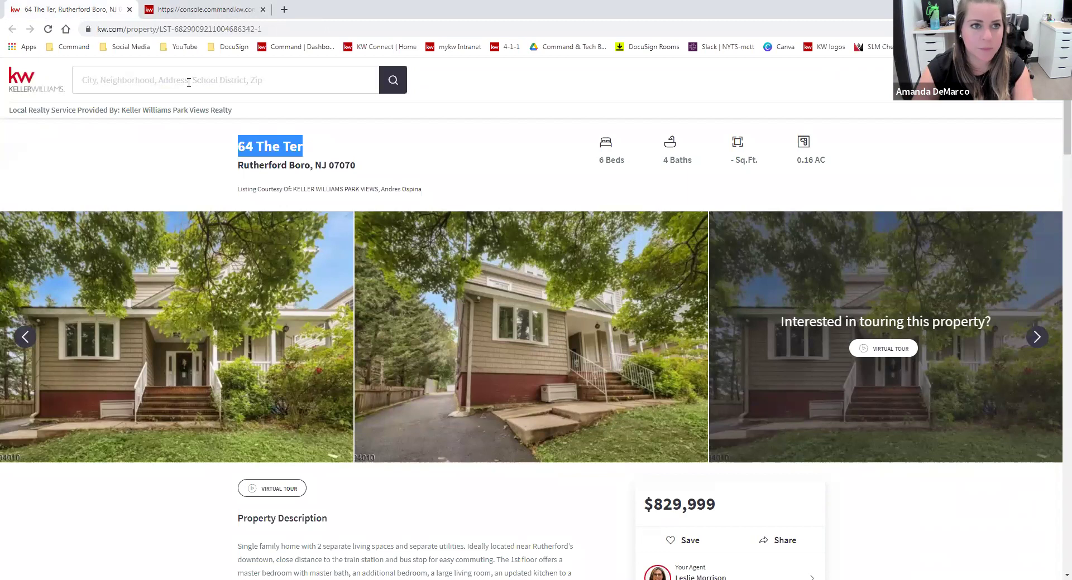
pyautogui.hotkey('ctrl', 'c')
pyautogui.click(207, 10)
pyautogui.tripleClick(948, 162)
pyautogui.hotkey('ctrl', 'v')
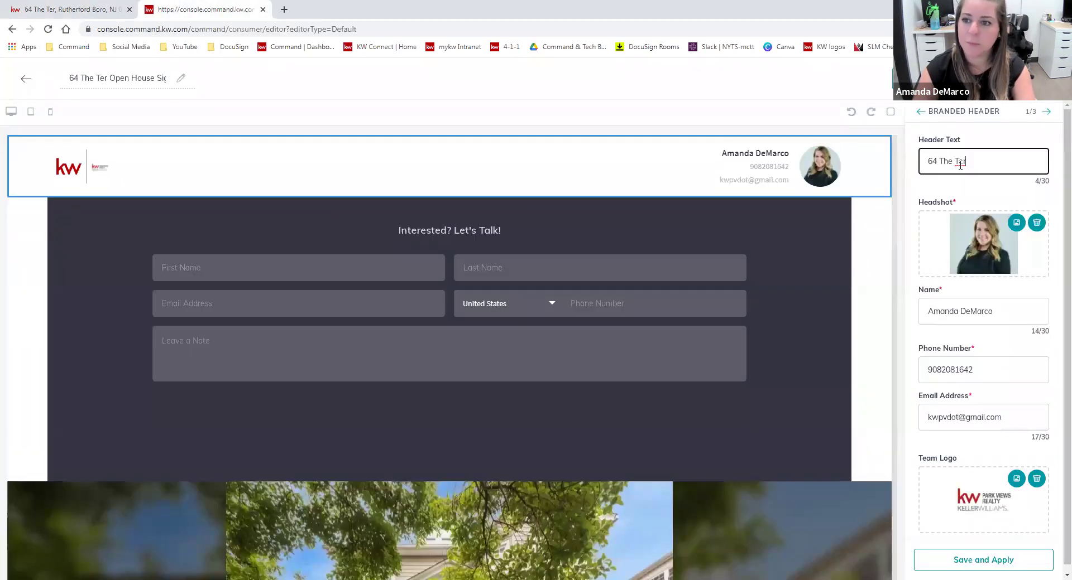
pyautogui.write('Open House Sign In')
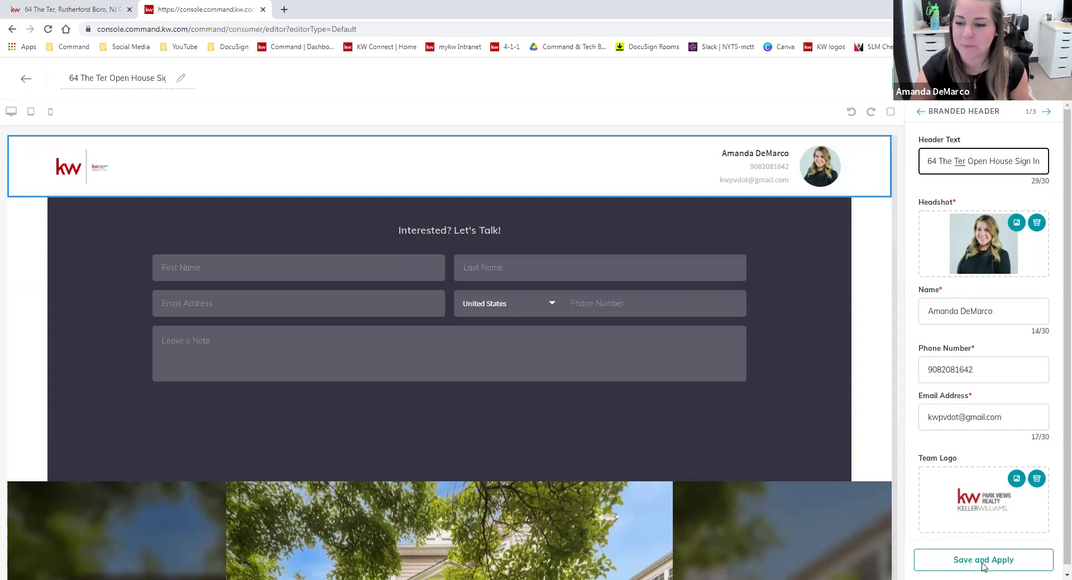
pyautogui.click(998, 564)
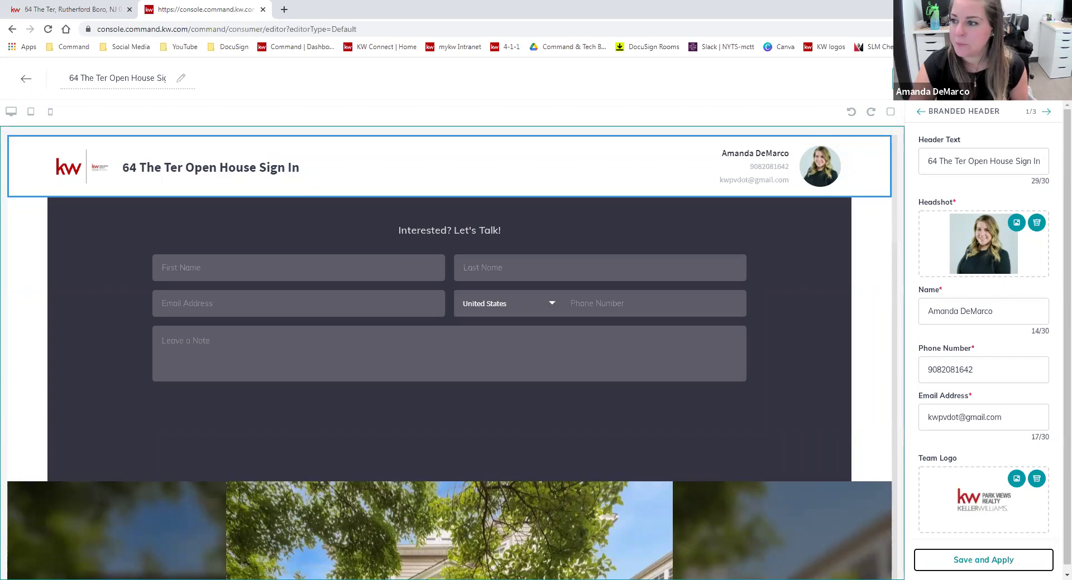
pyautogui.click(920, 113)
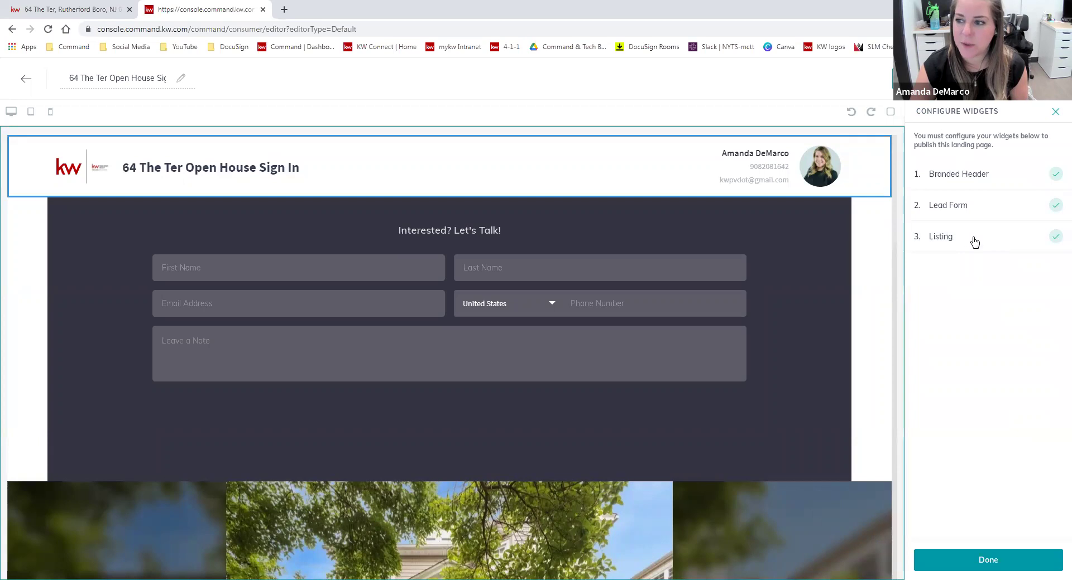
pyautogui.click(953, 208)
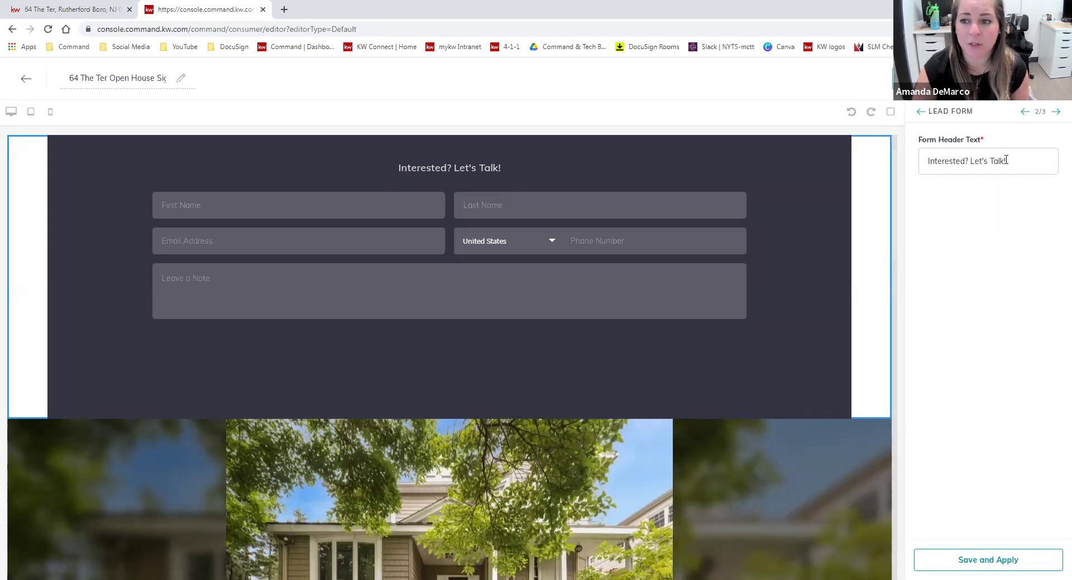
pyautogui.moveTo(1005, 160); pyautogui.dragTo(884, 164)
pyautogui.press('BackSpace')
pyautogui.write('Please fill out the form below to enter the Open')
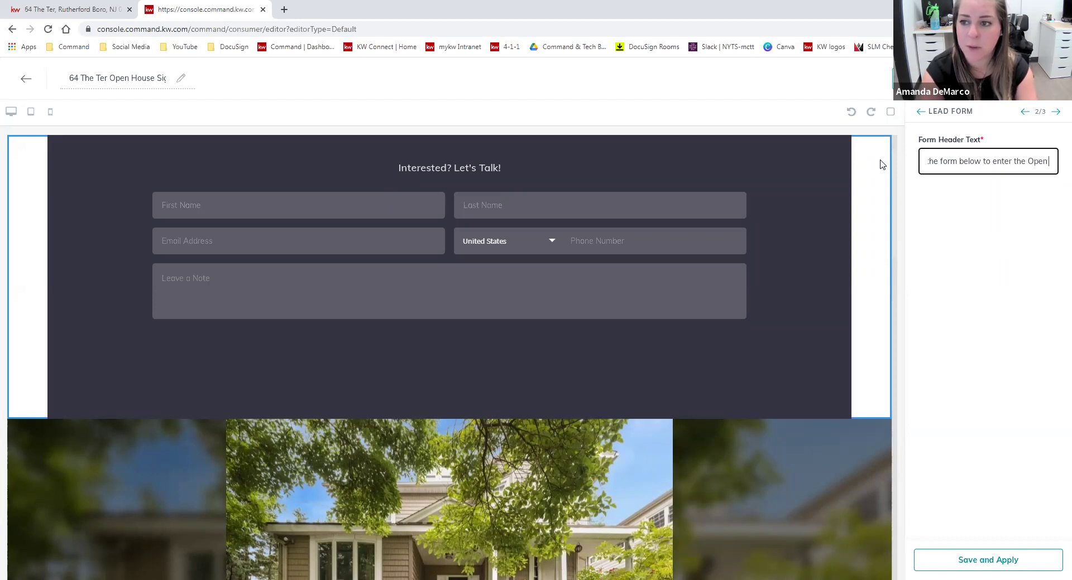
pyautogui.write(' House for')
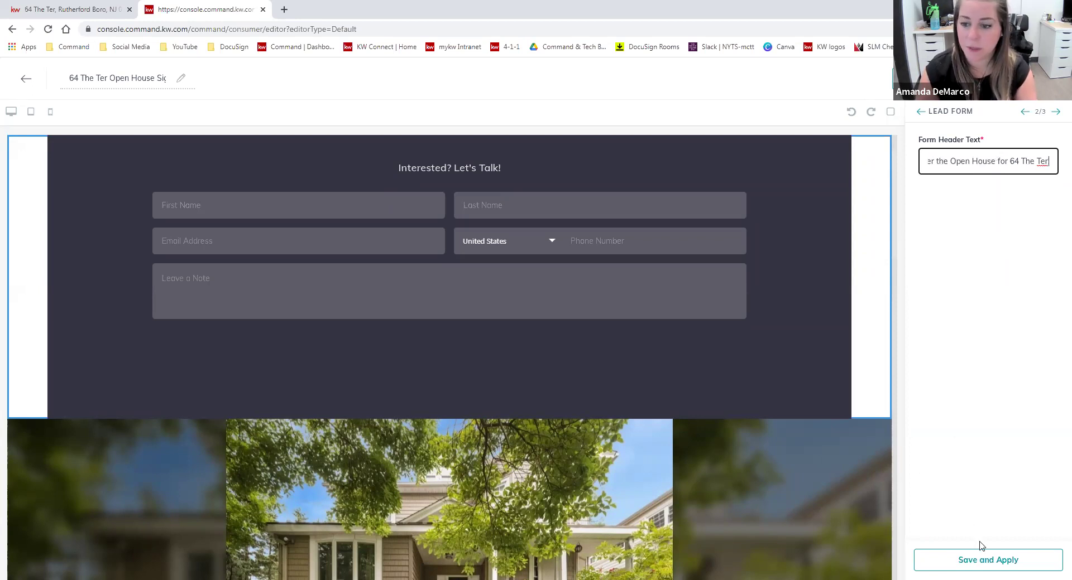
pyautogui.click(986, 561)
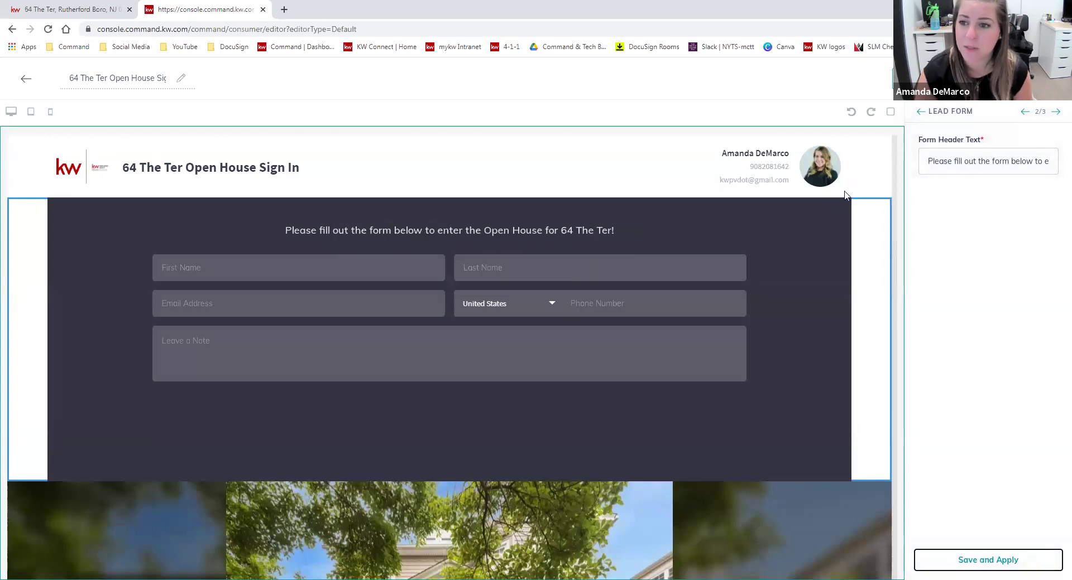
pyautogui.click(920, 116)
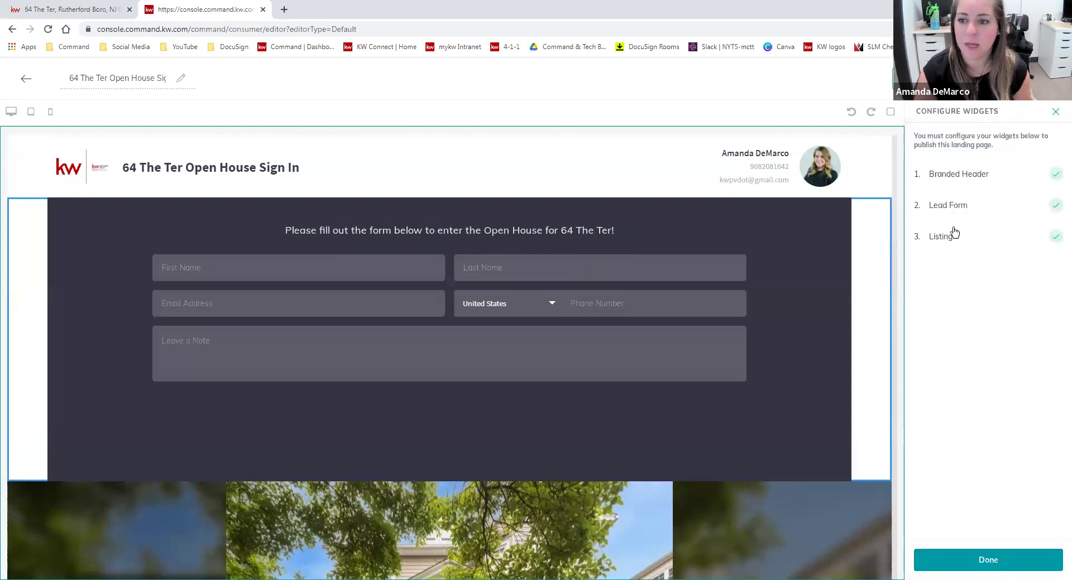
# - Close the Configure Widgets panel and review the header, sign-in form and $829,999 listing
pyautogui.click(1056, 115)
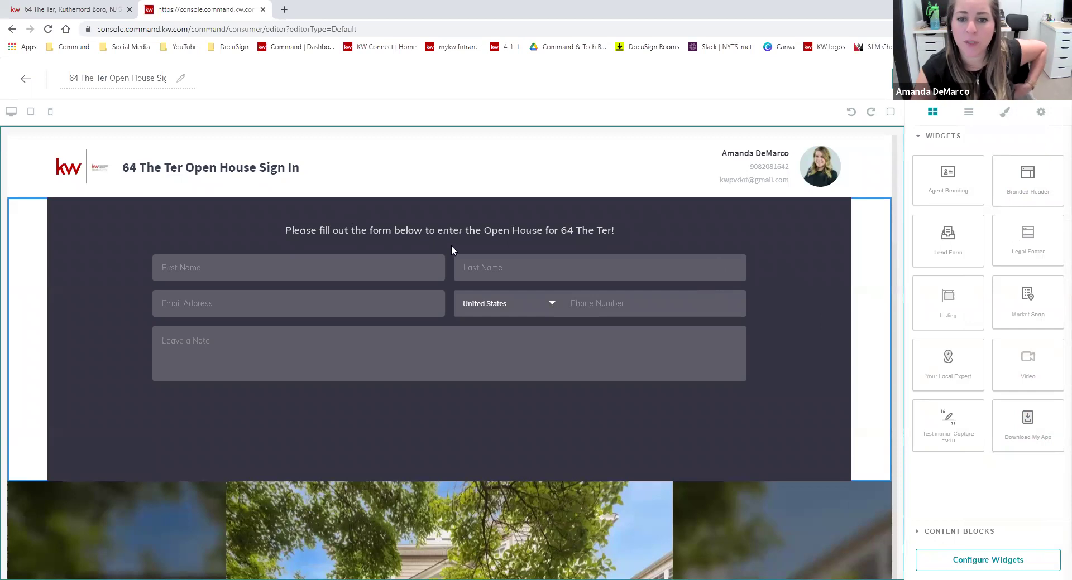
pyautogui.scroll(-5, 625, 276)
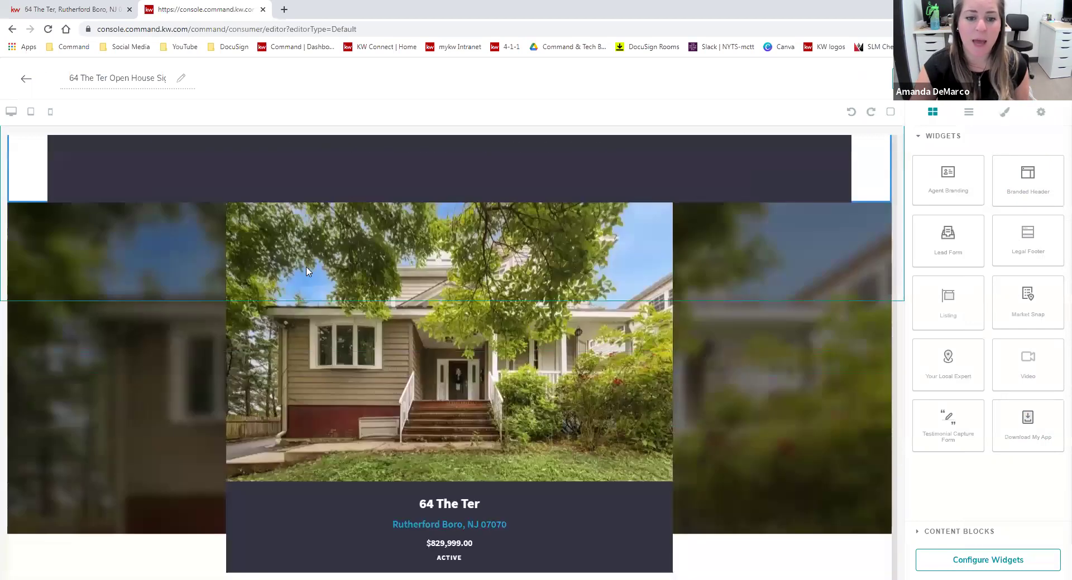
pyautogui.scroll(5, 658, 355)
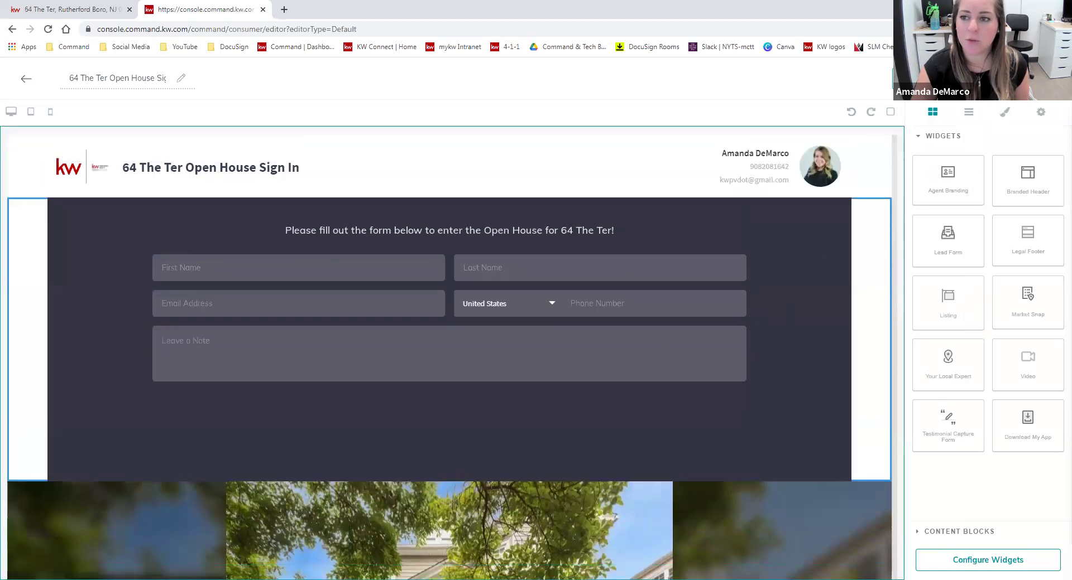
# - Publish the updated sign-in page live and find it in the Landing Pages list
pyautogui.click(983, 78)
pyautogui.click(577, 388)
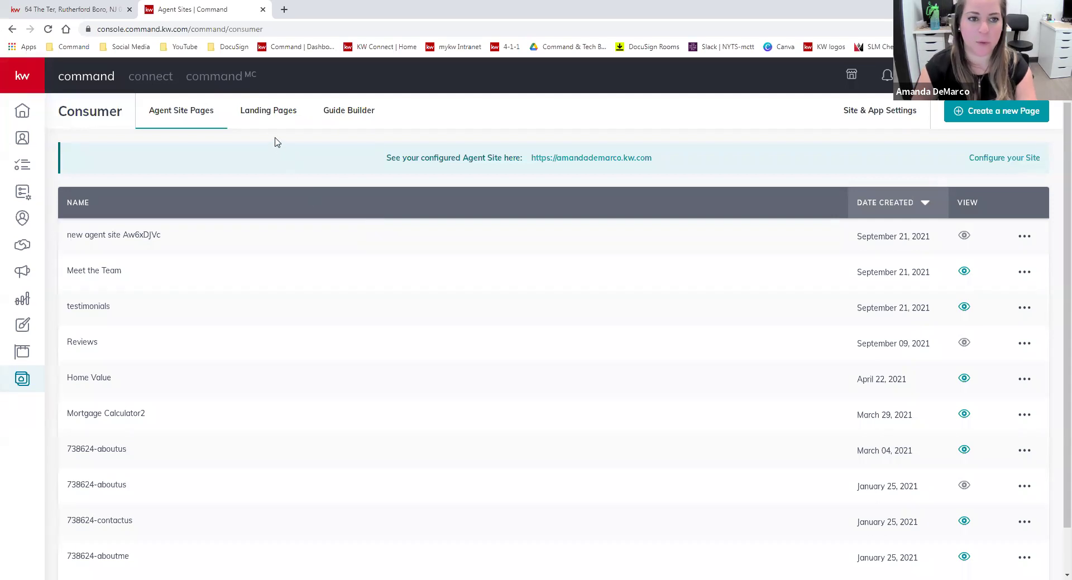
pyautogui.click(270, 117)
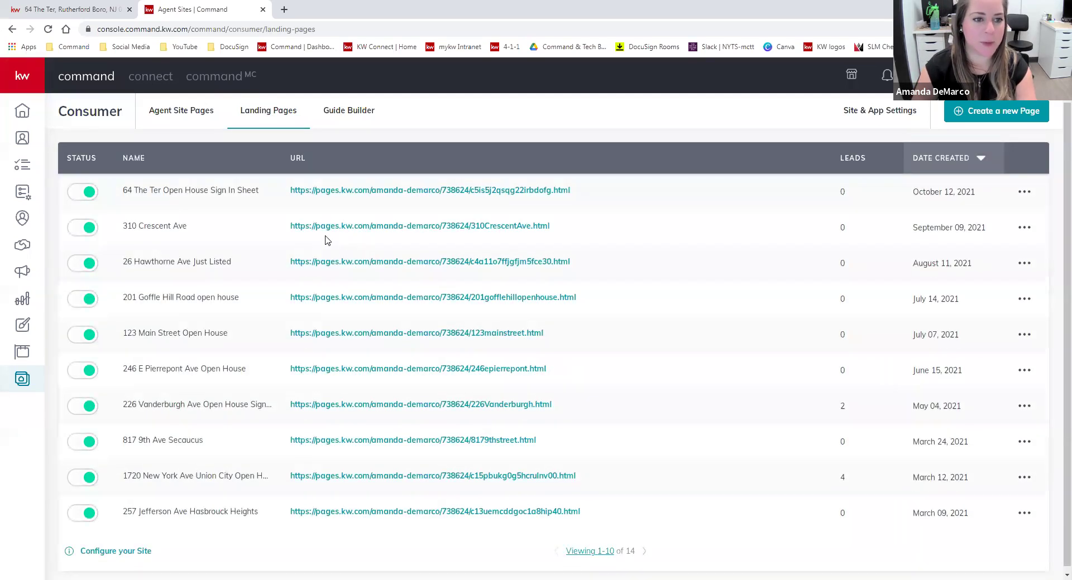
pyautogui.moveTo(127, 190); pyautogui.dragTo(237, 190)
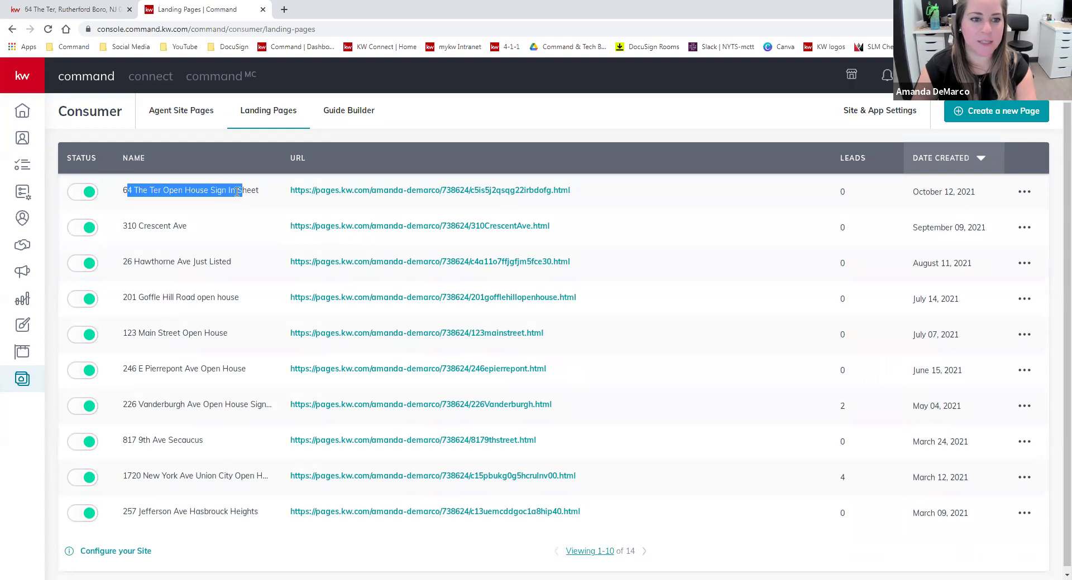
pyautogui.click(137, 190)
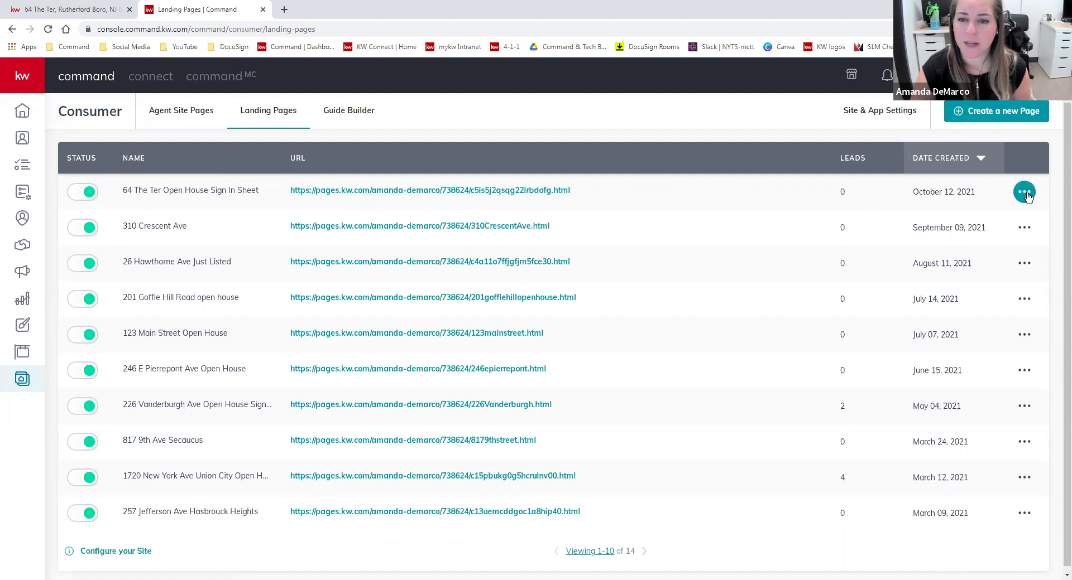
pyautogui.click(1024, 193)
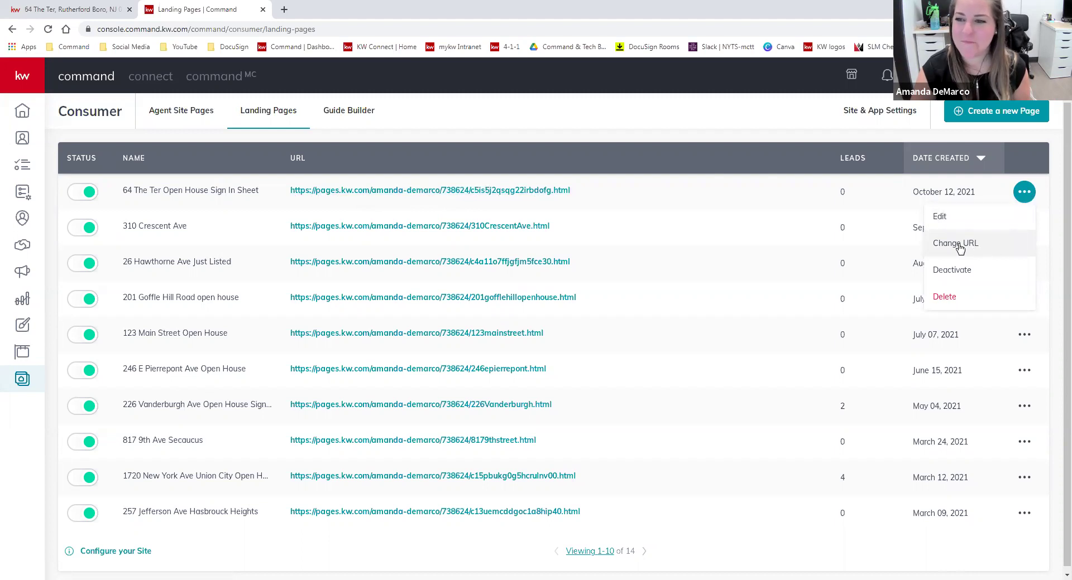
pyautogui.click(972, 249)
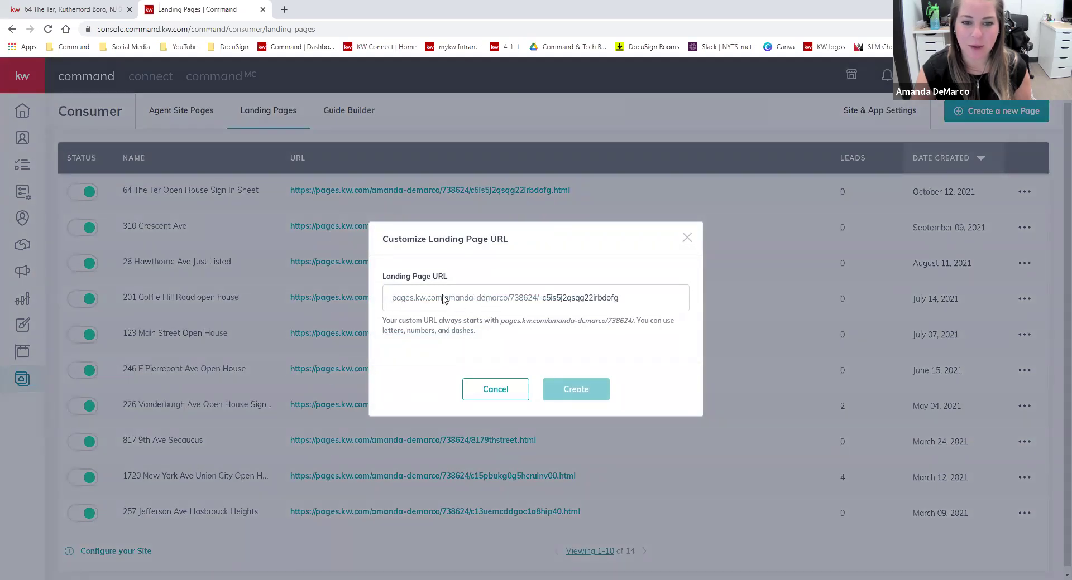
pyautogui.doubleClick(584, 298)
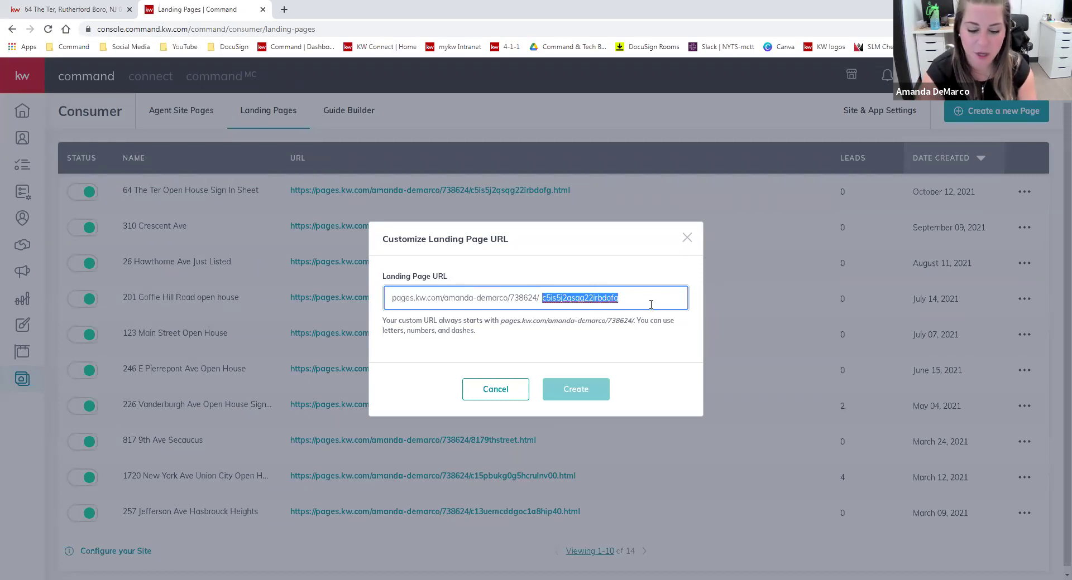
pyautogui.write('64TheTerOpenHouse')
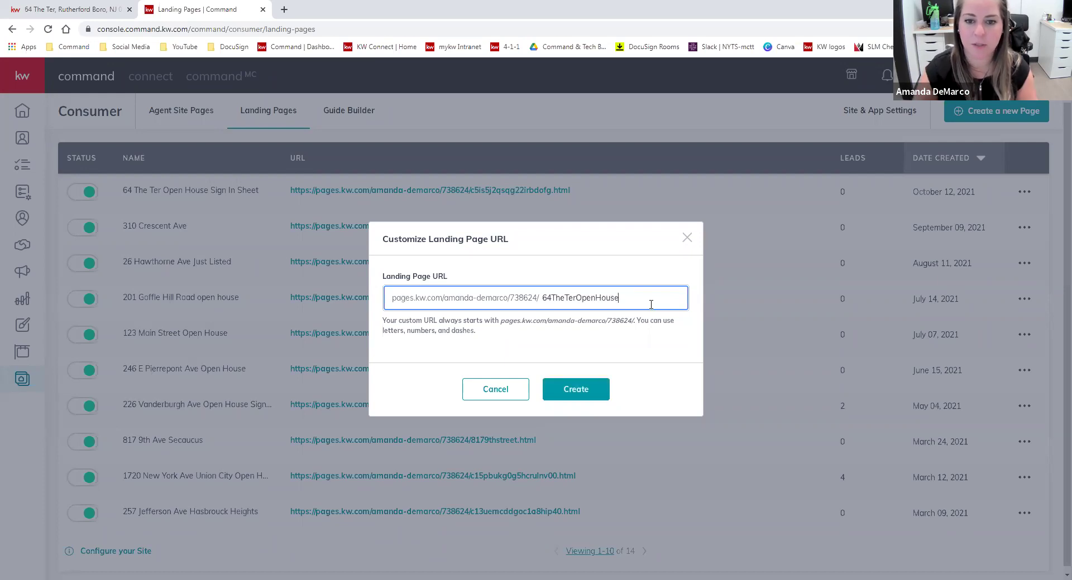
pyautogui.click(575, 389)
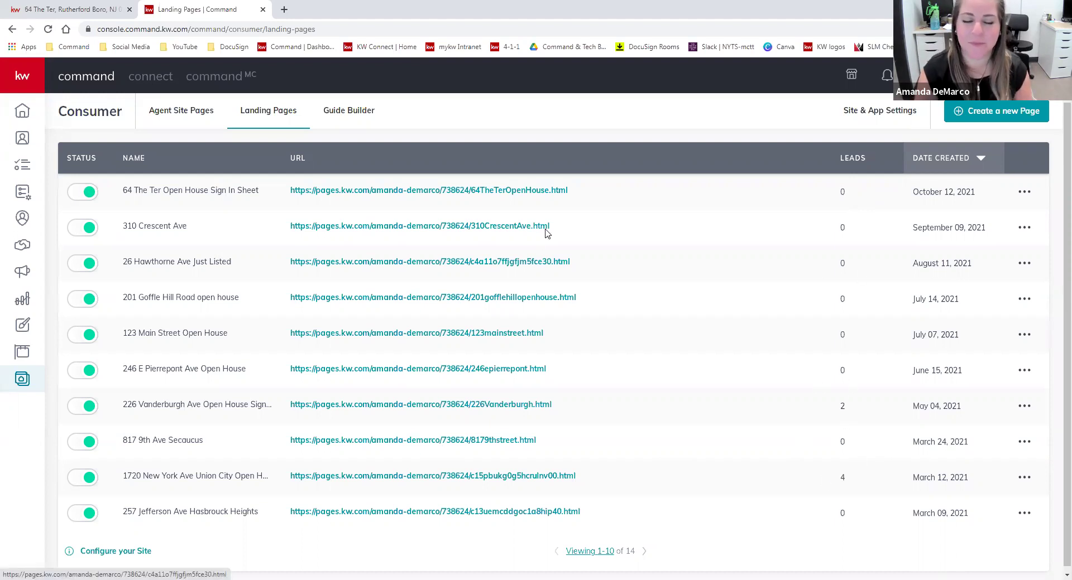
pyautogui.click(472, 191)
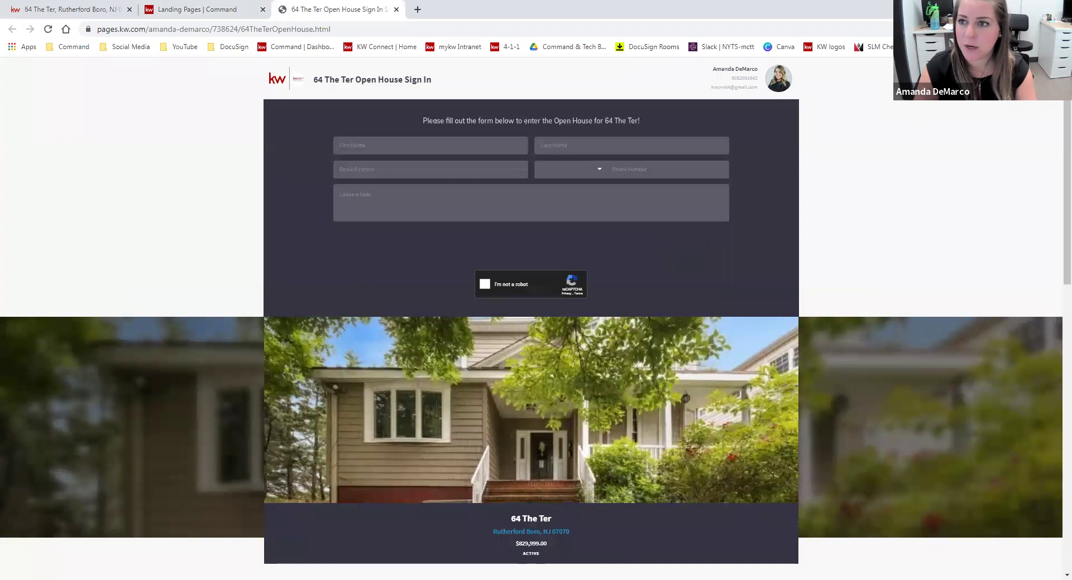
pyautogui.click(1061, 29)
pyautogui.click(1025, 133)
pyautogui.click(1025, 133)
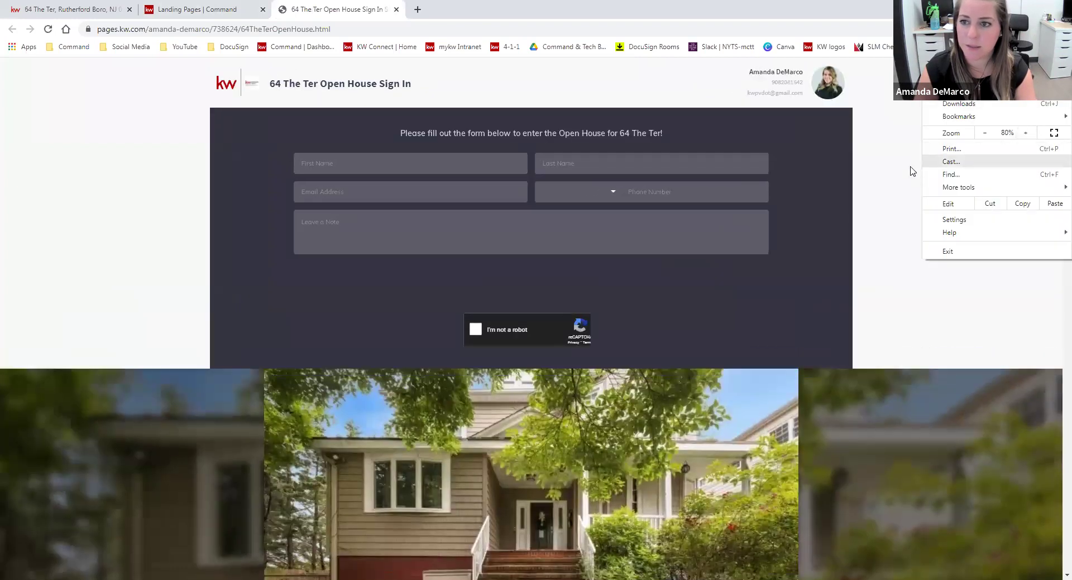
pyautogui.click(461, 126)
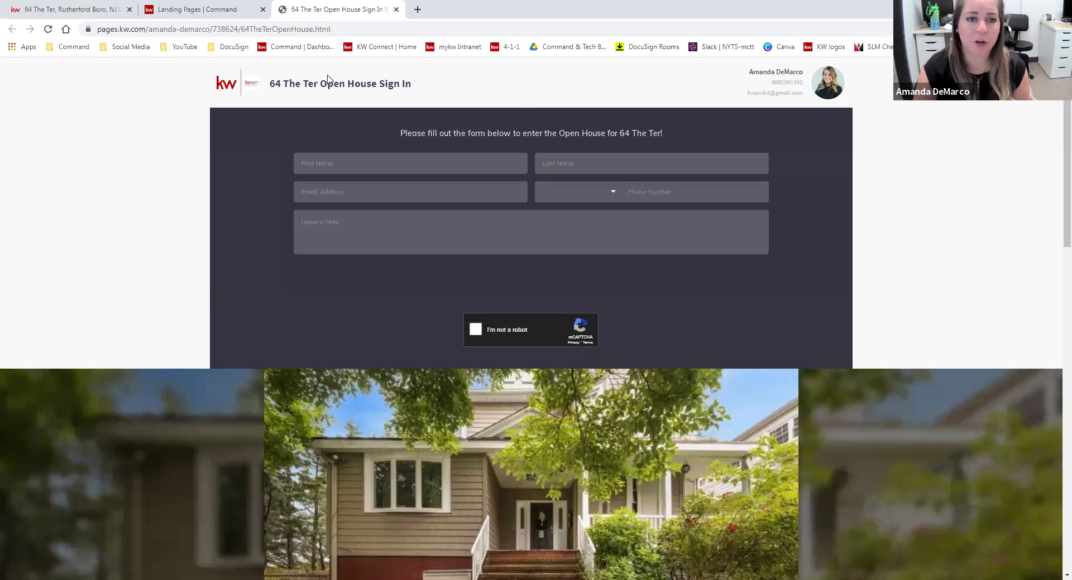
pyautogui.press('Tab')
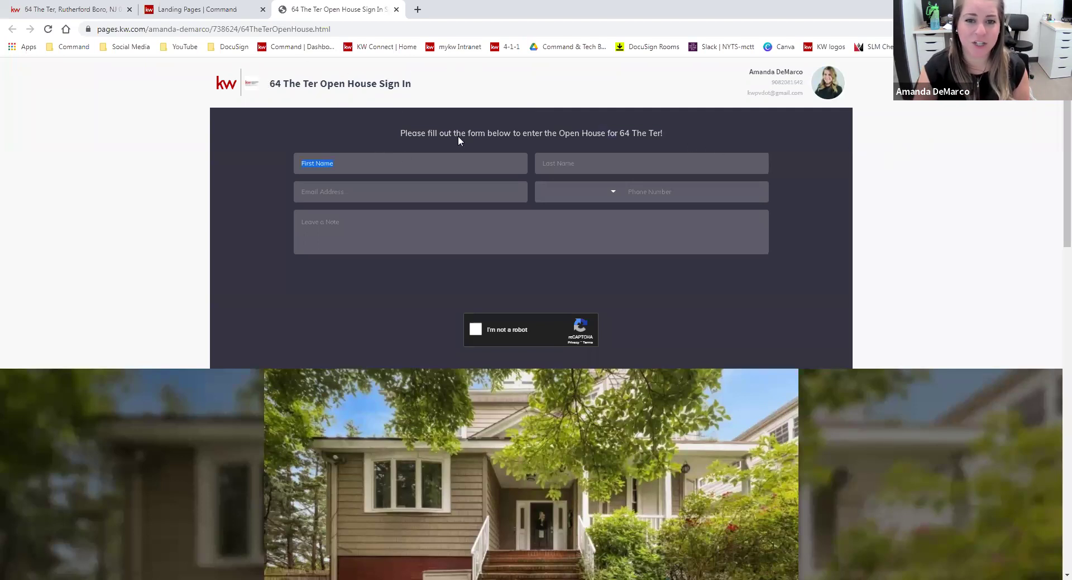
pyautogui.scroll(-7, 629, 239)
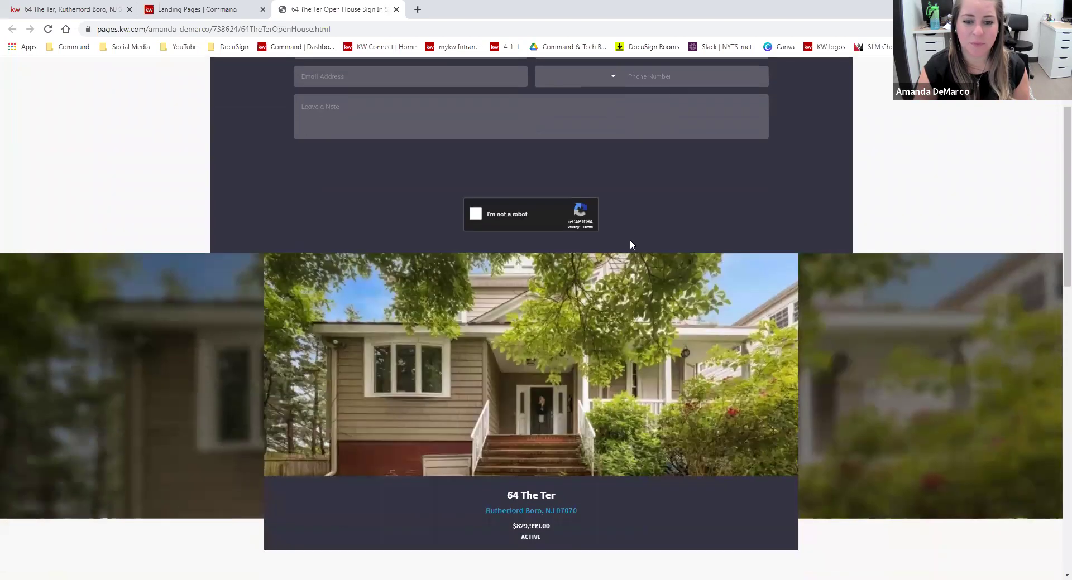
pyautogui.scroll(-9, 669, 322)
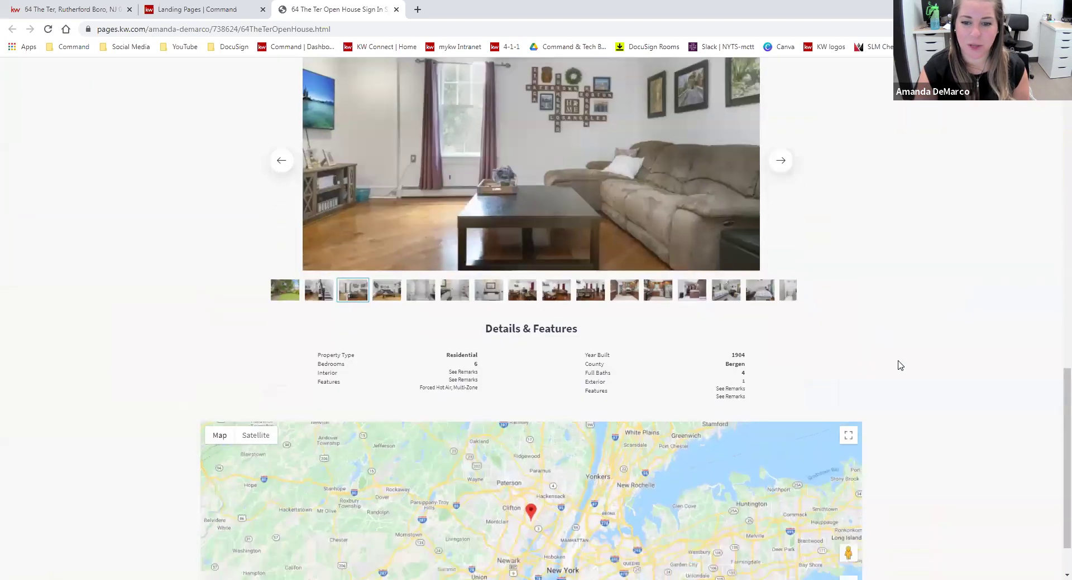
pyautogui.scroll(15, 910, 371)
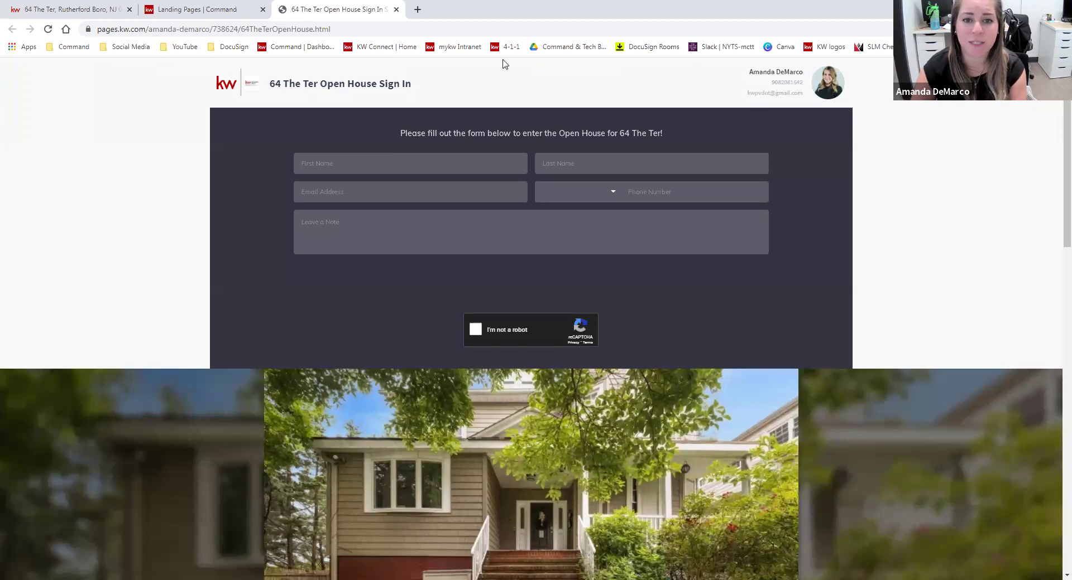
# - Generate a Chrome QR code for the 64TheTerOpenHouse.html sign-in page
pyautogui.rightClick(900, 149)
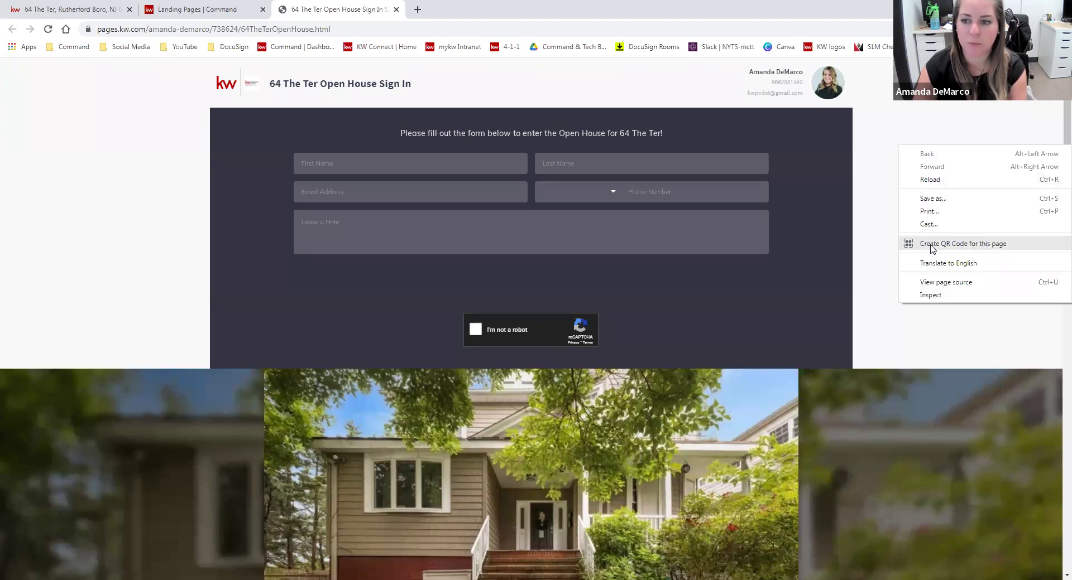
pyautogui.click(941, 124)
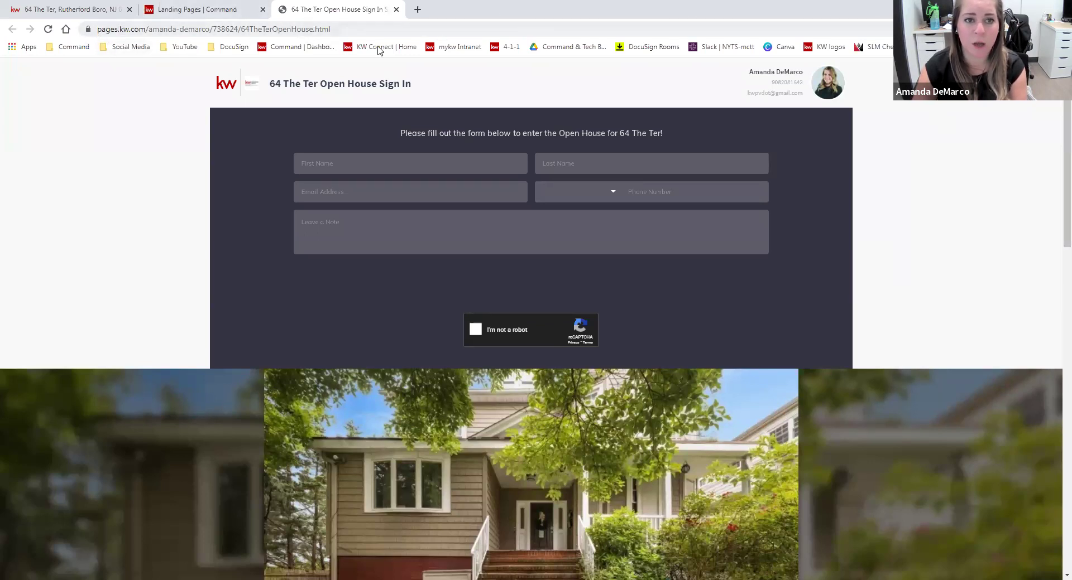
pyautogui.click(335, 29)
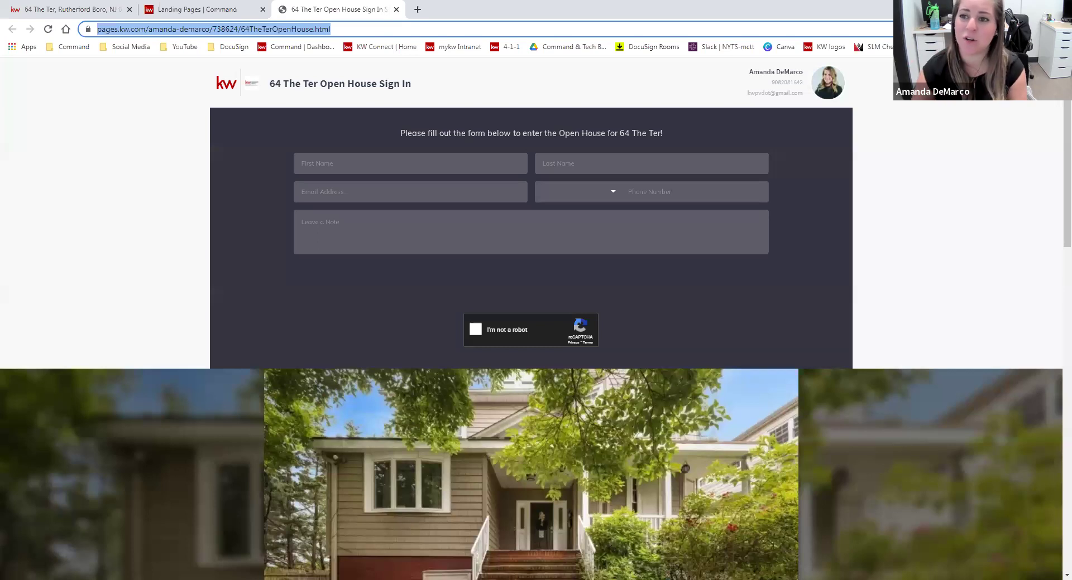
pyautogui.rightClick(919, 156)
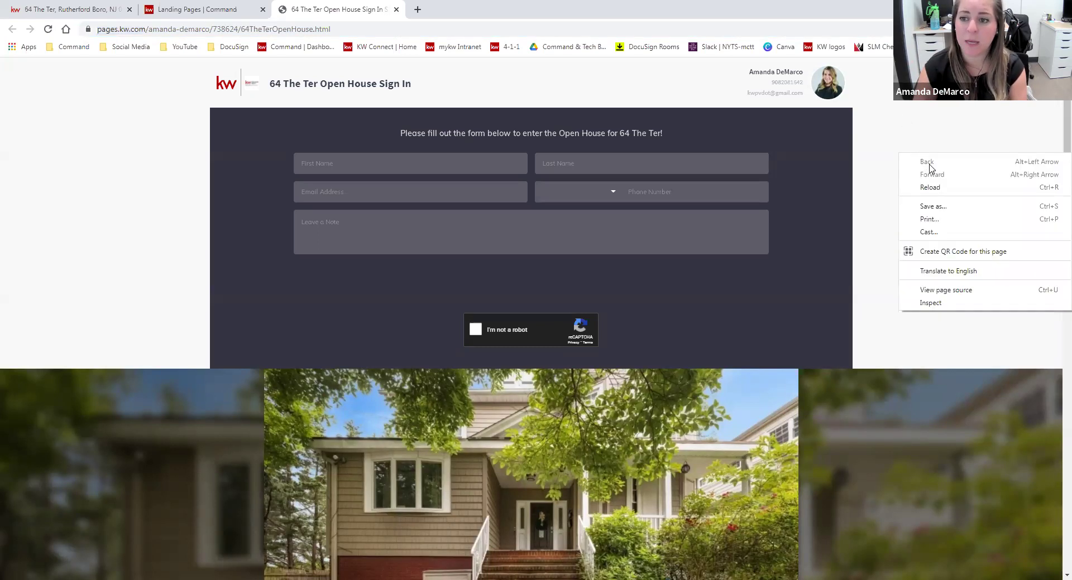
pyautogui.click(934, 251)
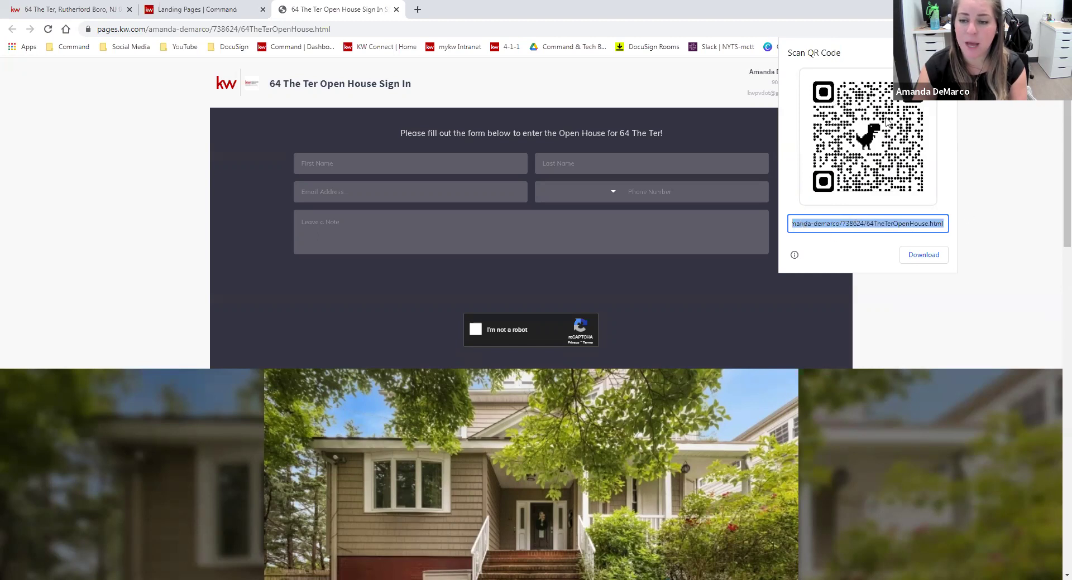
# - Download the QR code as a qrcode_pages.kw….png image and close the popup
pyautogui.click(936, 260)
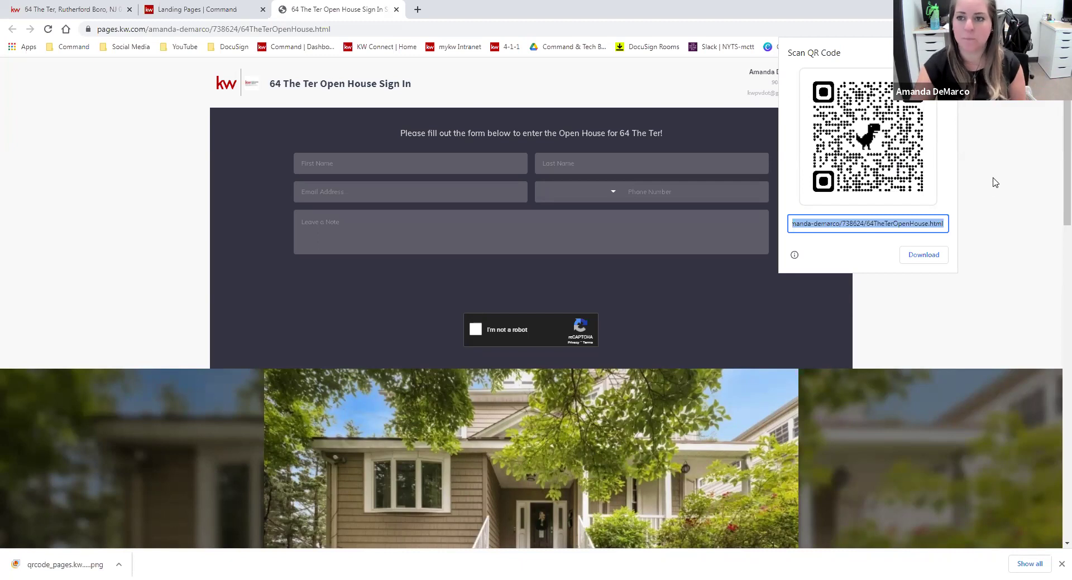
pyautogui.click(1014, 372)
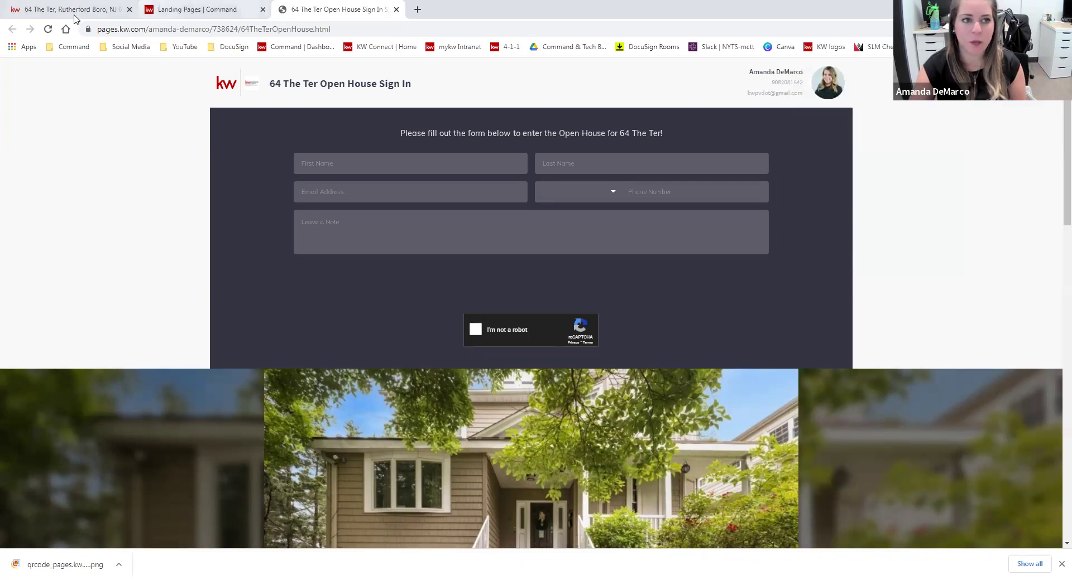
# - Return to the Landing Pages list, then open the Designs library from the sidebar
pyautogui.click(202, 17)
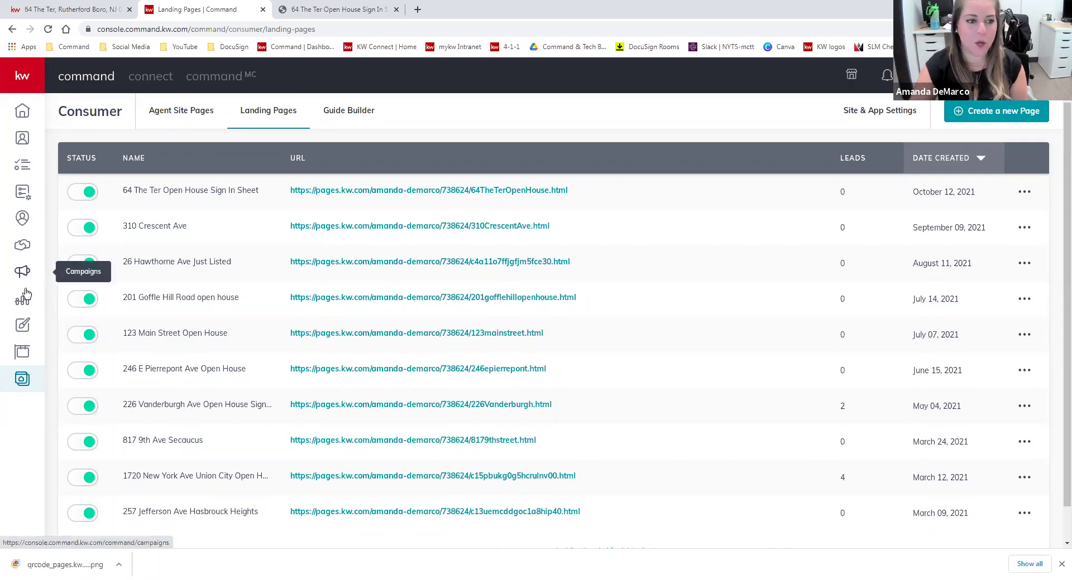
pyautogui.click(23, 325)
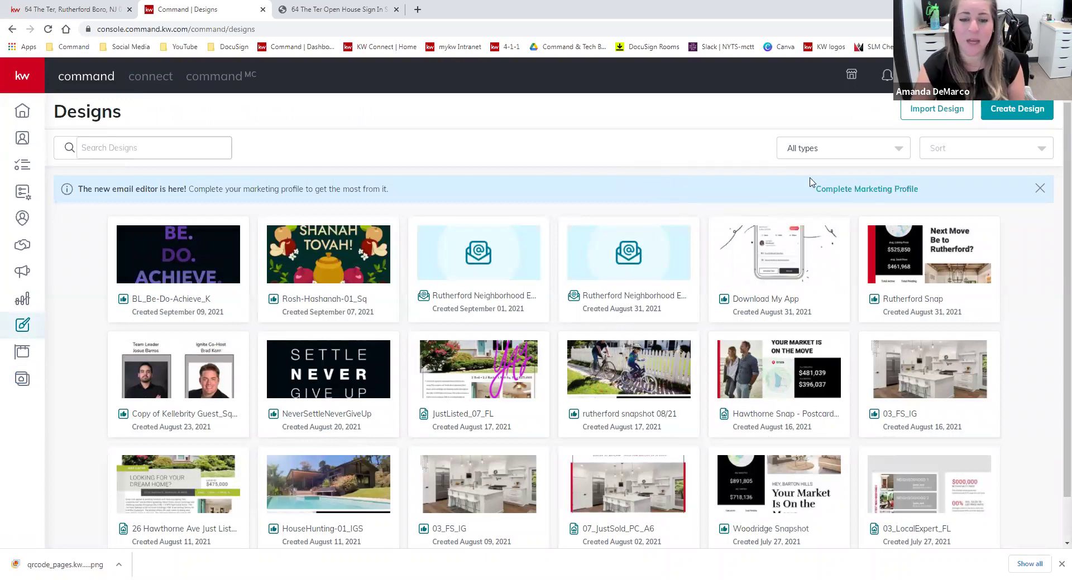
# - Create a new Print design and continue to the My App print templates library
pyautogui.click(1019, 109)
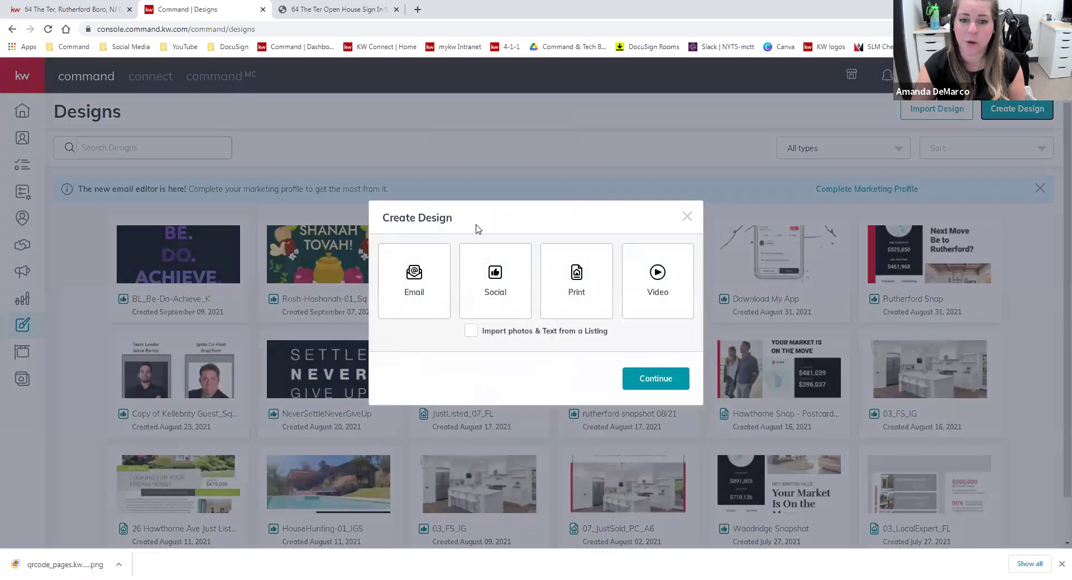
pyautogui.click(589, 301)
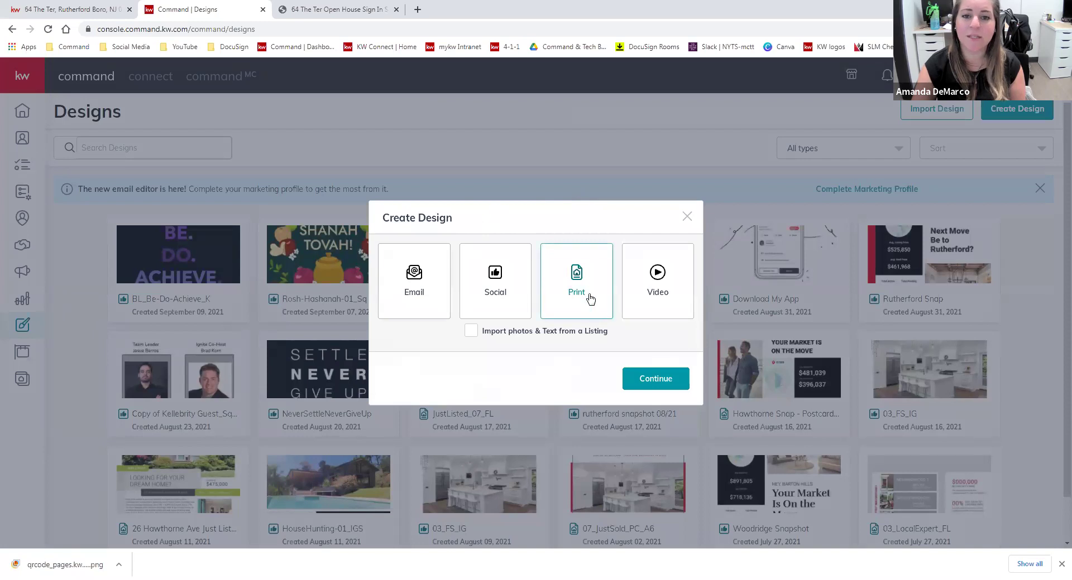
pyautogui.click(646, 381)
pyautogui.click(684, 161)
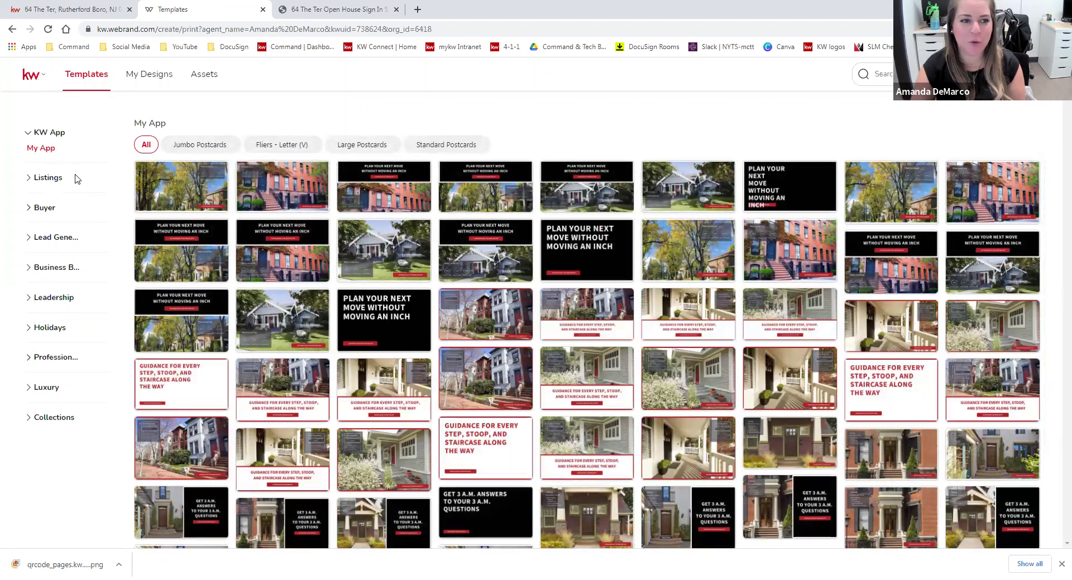
# - Filter the templates to Listings > Open House, showing only Fliers - Letter
pyautogui.click(29, 180)
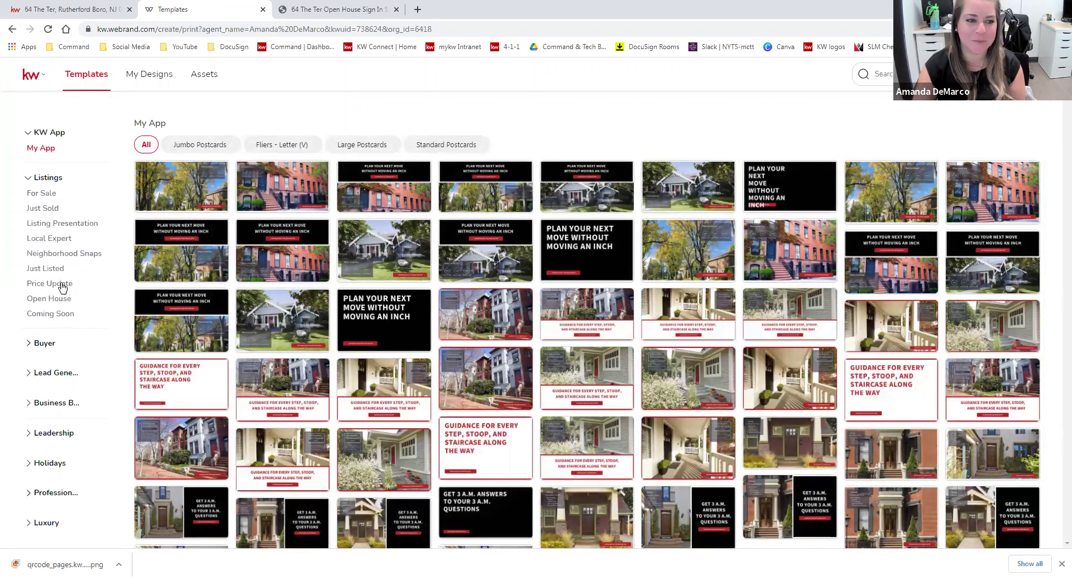
pyautogui.click(56, 302)
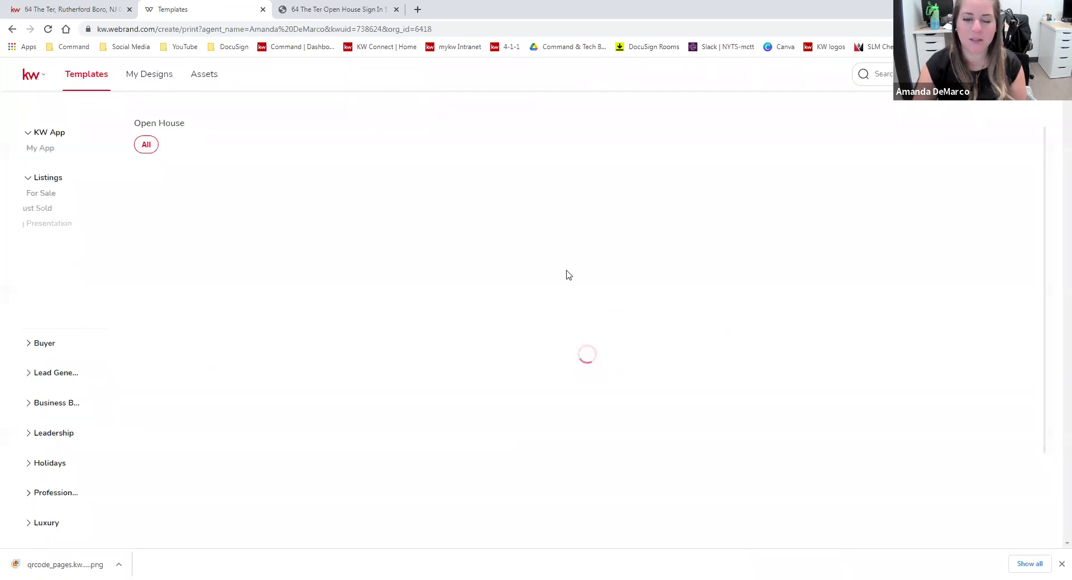
pyautogui.scroll(-1, 781, 284)
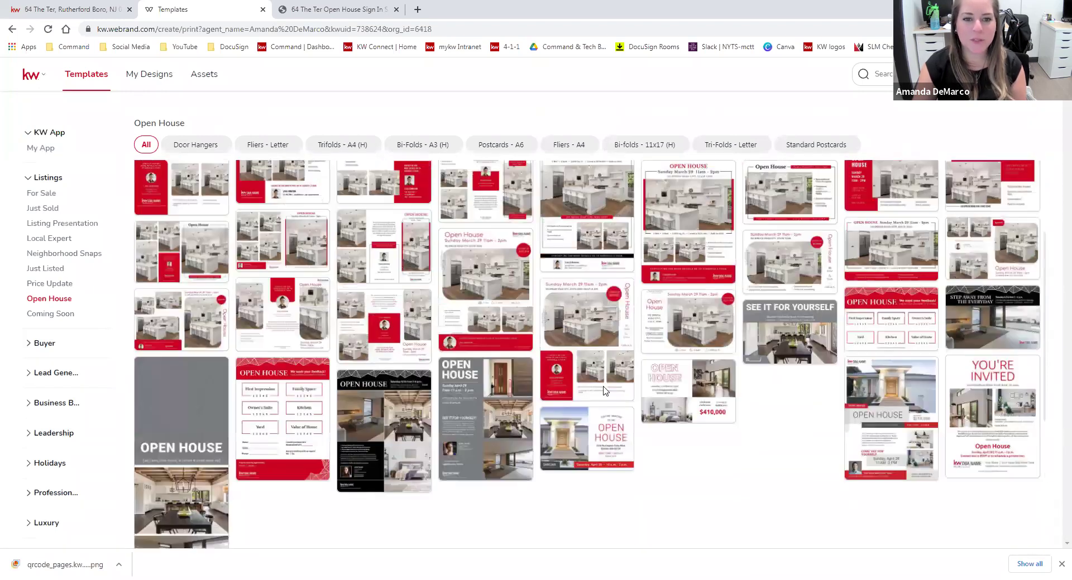
pyautogui.scroll(1, 564, 317)
pyautogui.scroll(3, 563, 316)
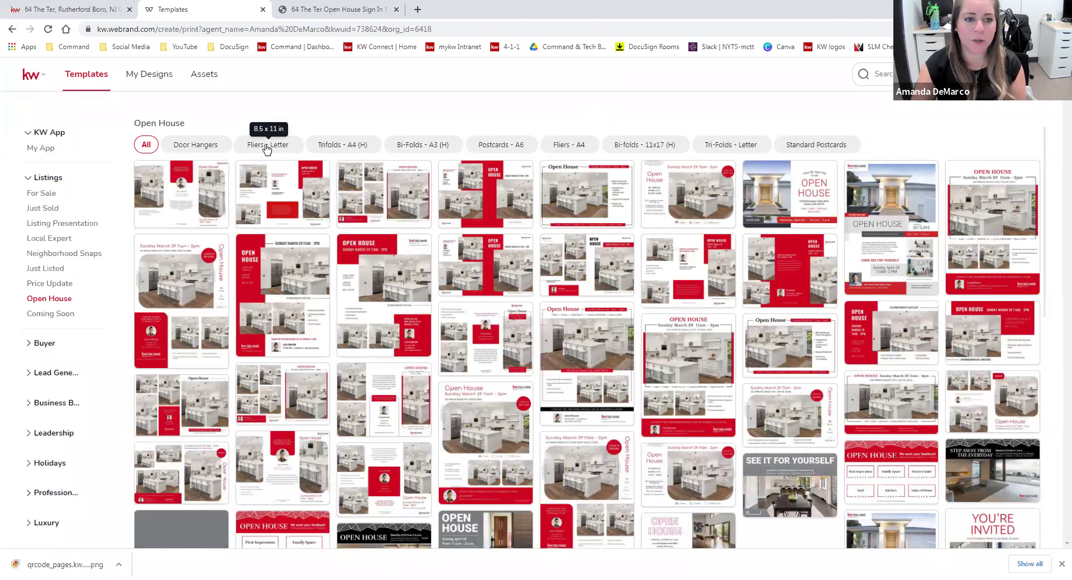
pyautogui.click(267, 148)
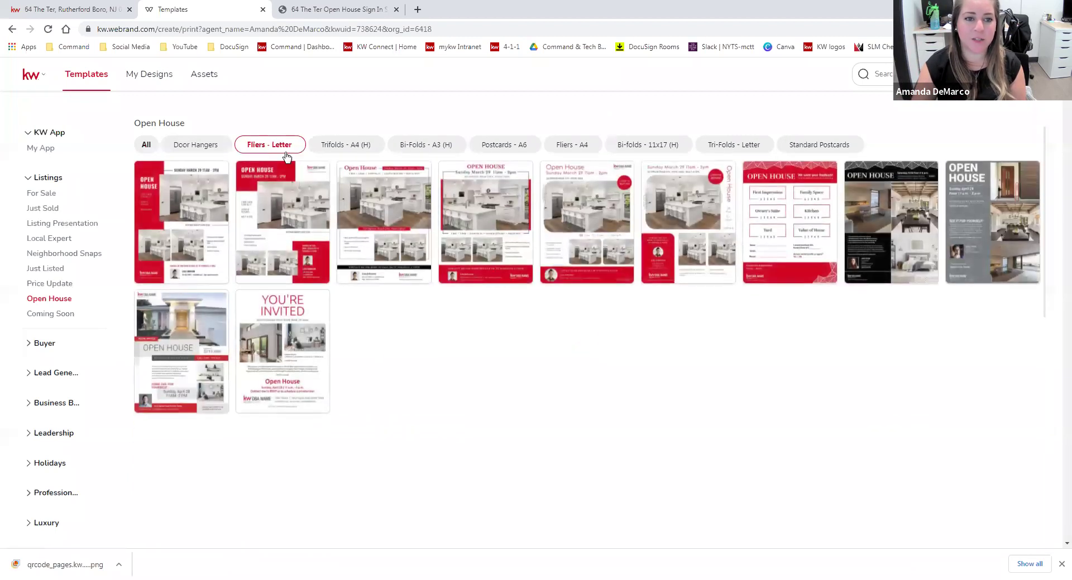
# - Start a new design from the 07_OH_FL flier template
pyautogui.moveTo(358, 258)
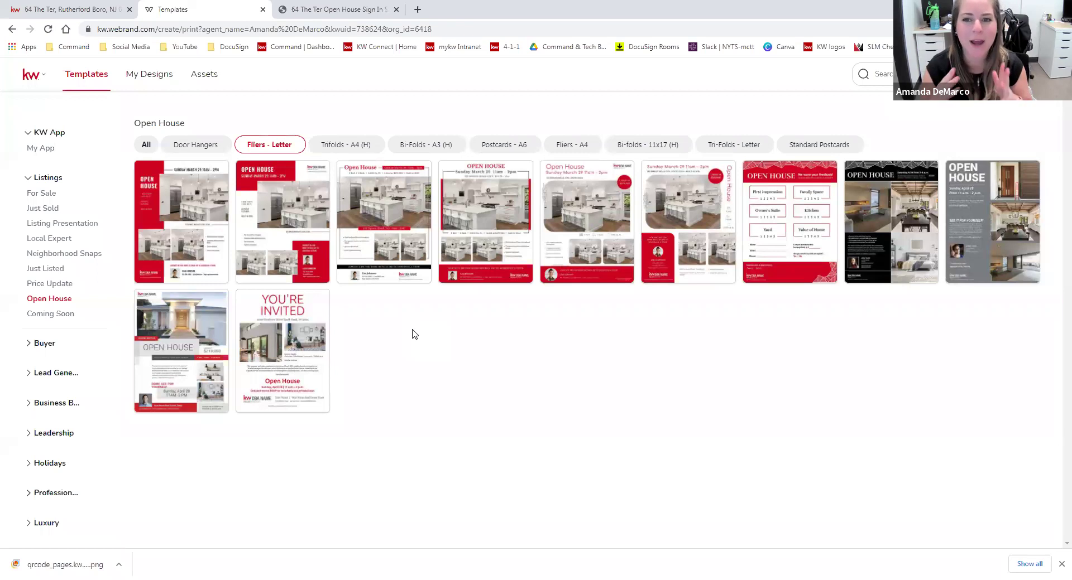
pyautogui.moveTo(481, 268)
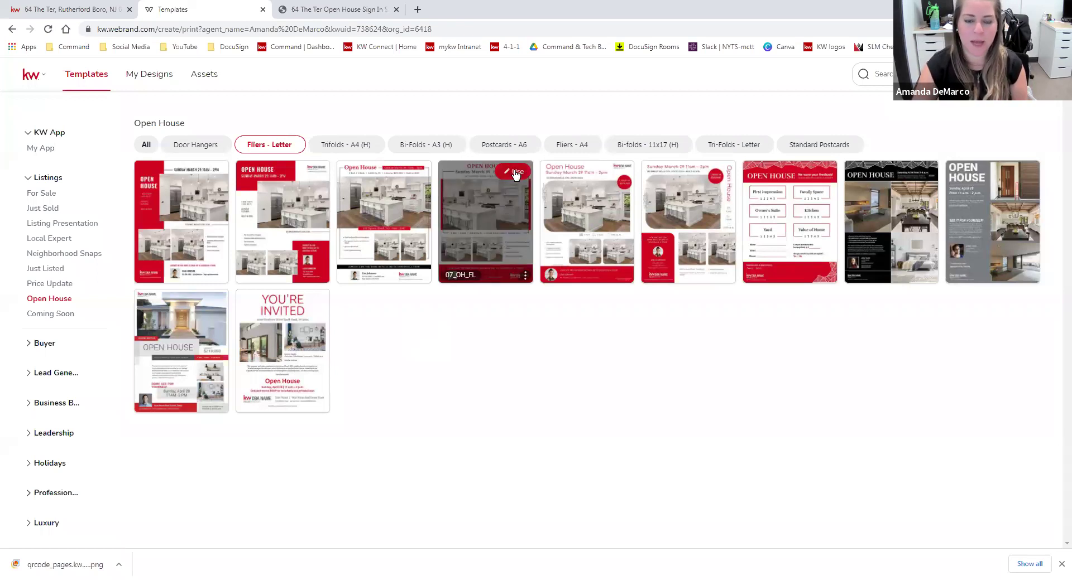
pyautogui.click(515, 175)
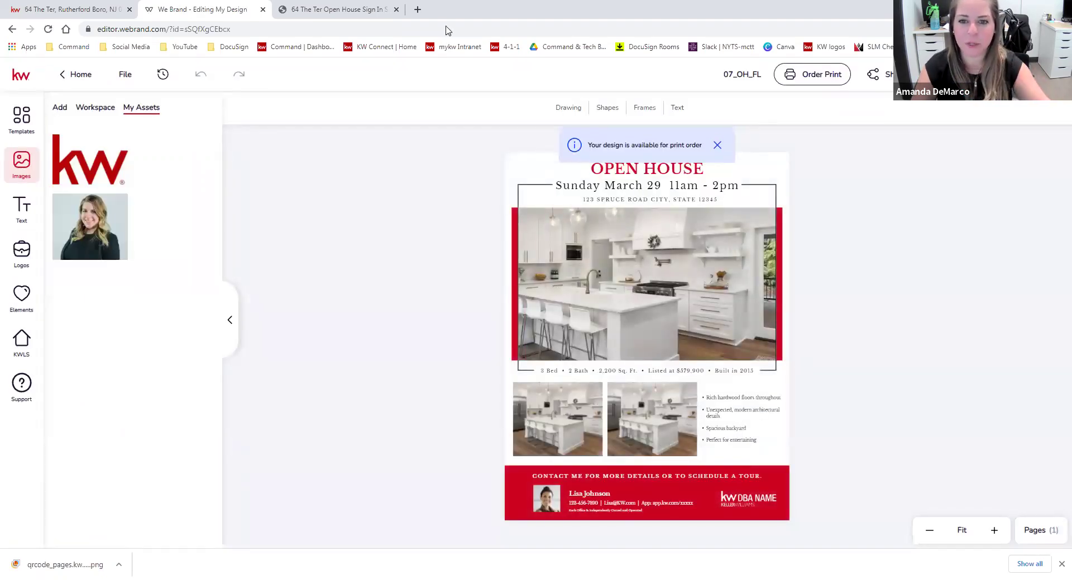
# - Close the 'Your design is available for print order' notice over the 07_OH_FL flier
pyautogui.click(718, 146)
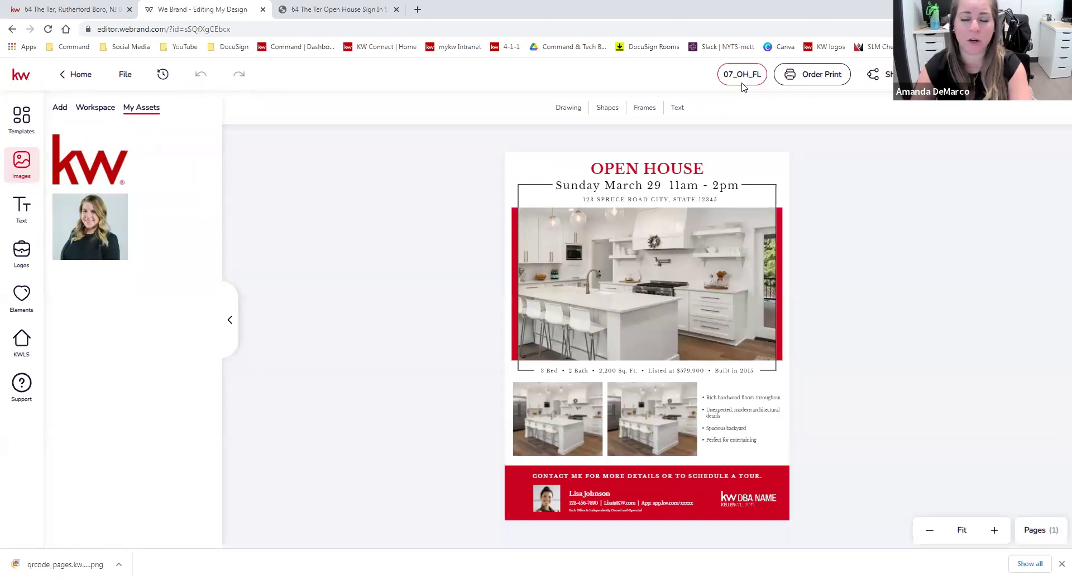
# - Rename the 07_OH_FL design to the property address followed by 'Open House Sign In Sheet'
pyautogui.click(735, 75)
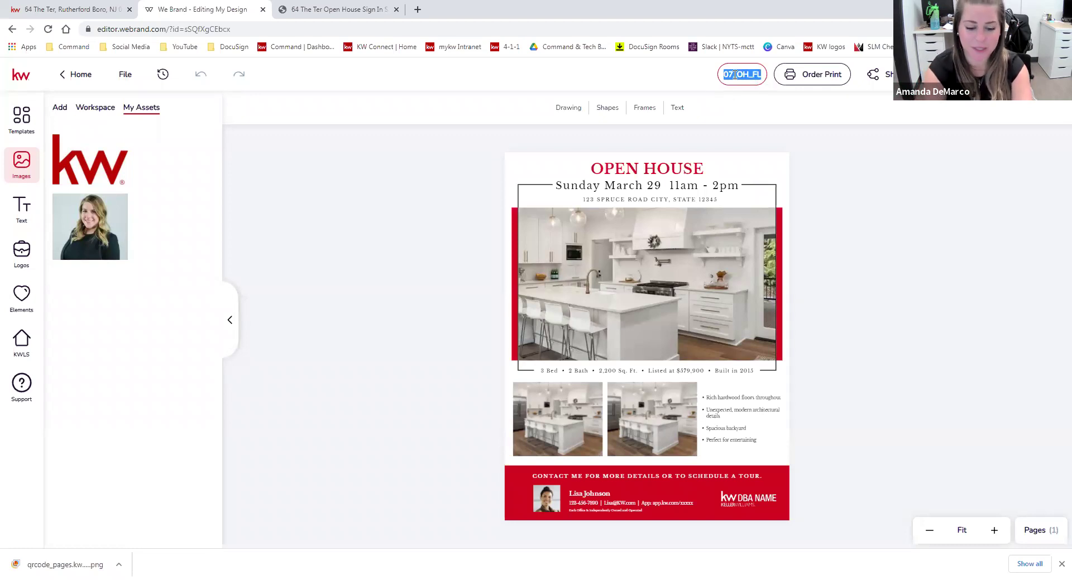
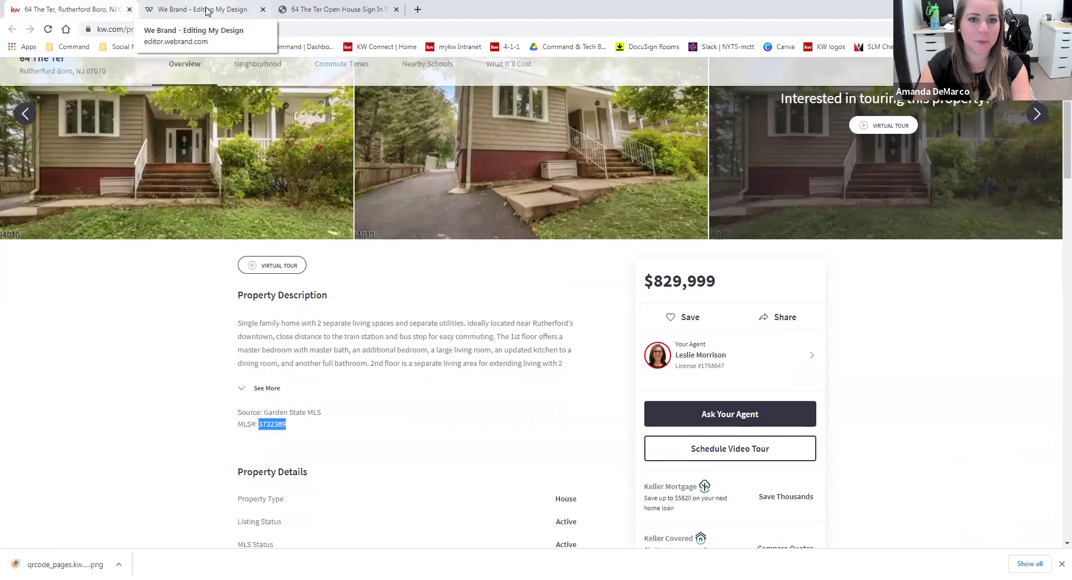
# - Switch from the kw.com listing tab to the WeBrand flyer design tab
pyautogui.hotkey('ctrl', 'Tab')
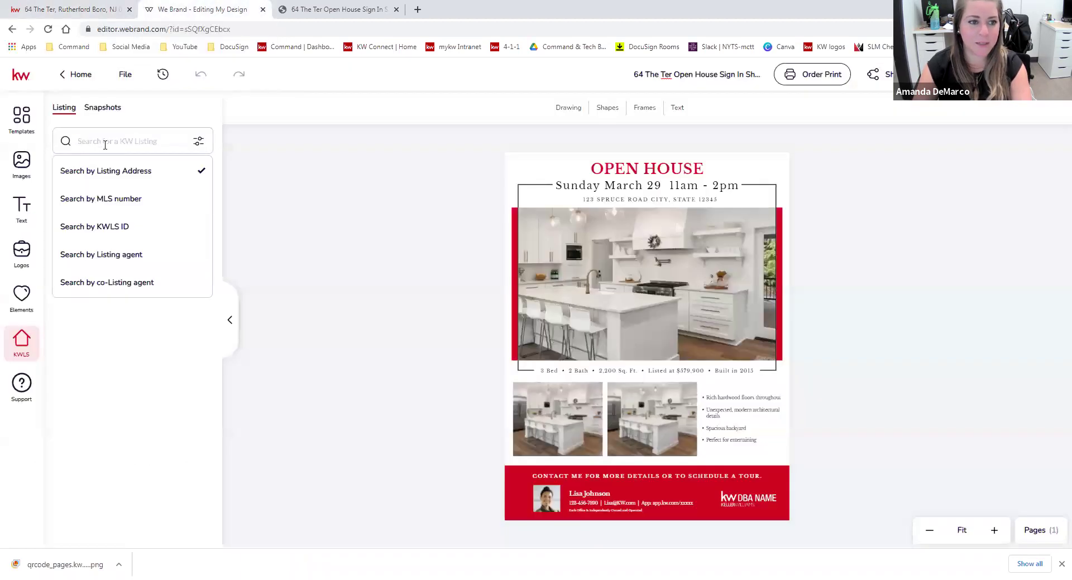
pyautogui.click(93, 205)
pyautogui.write('3732389')
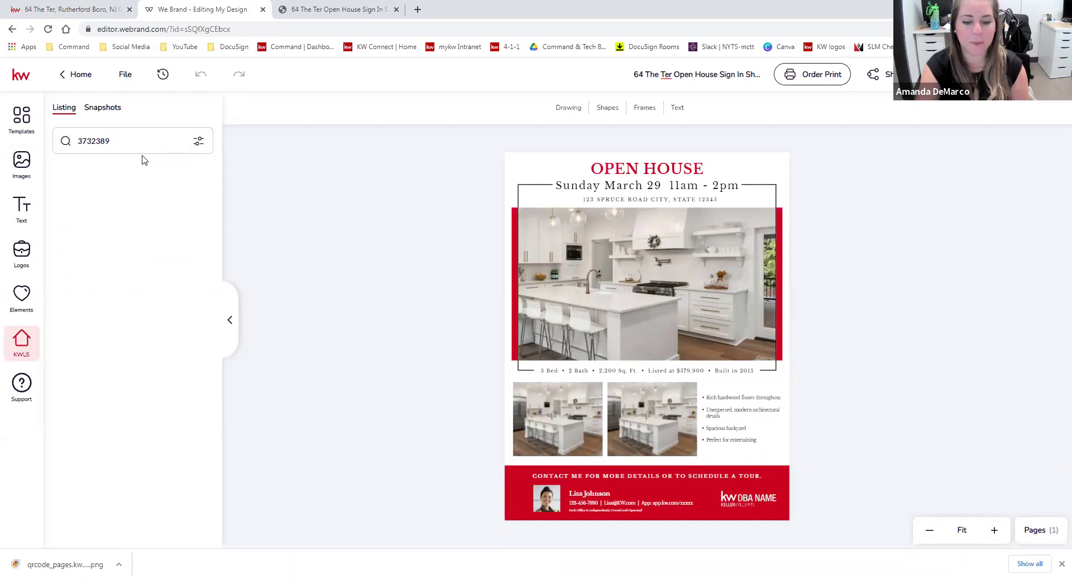
pyautogui.press('Return')
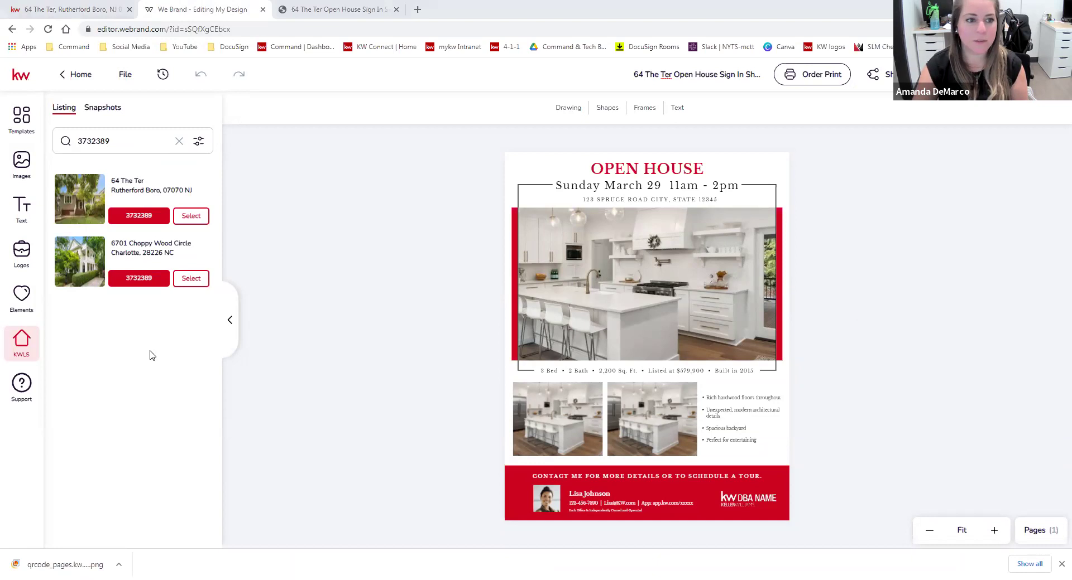
pyautogui.click(191, 216)
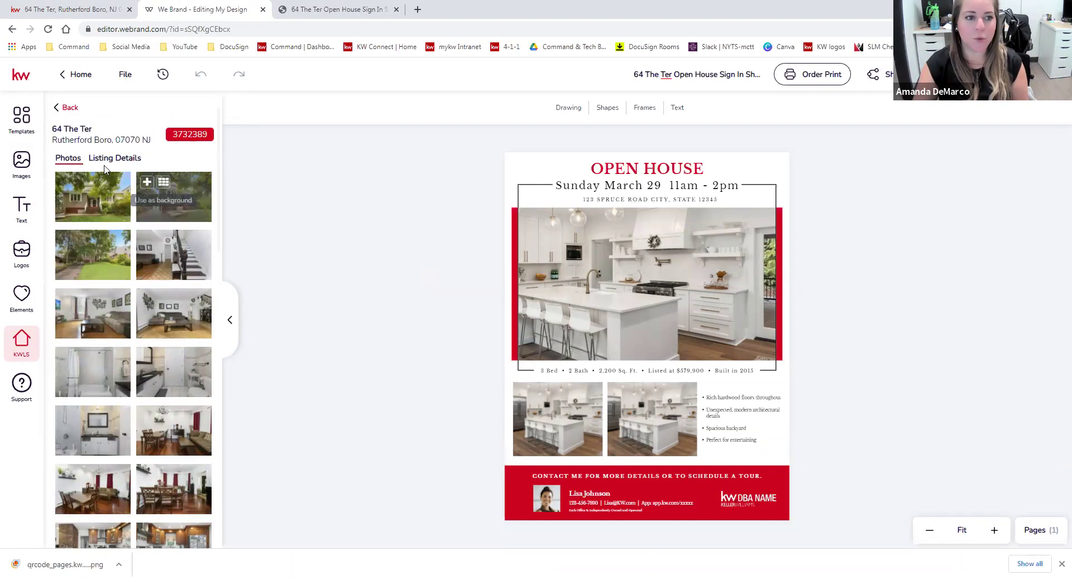
pyautogui.moveTo(147, 268)
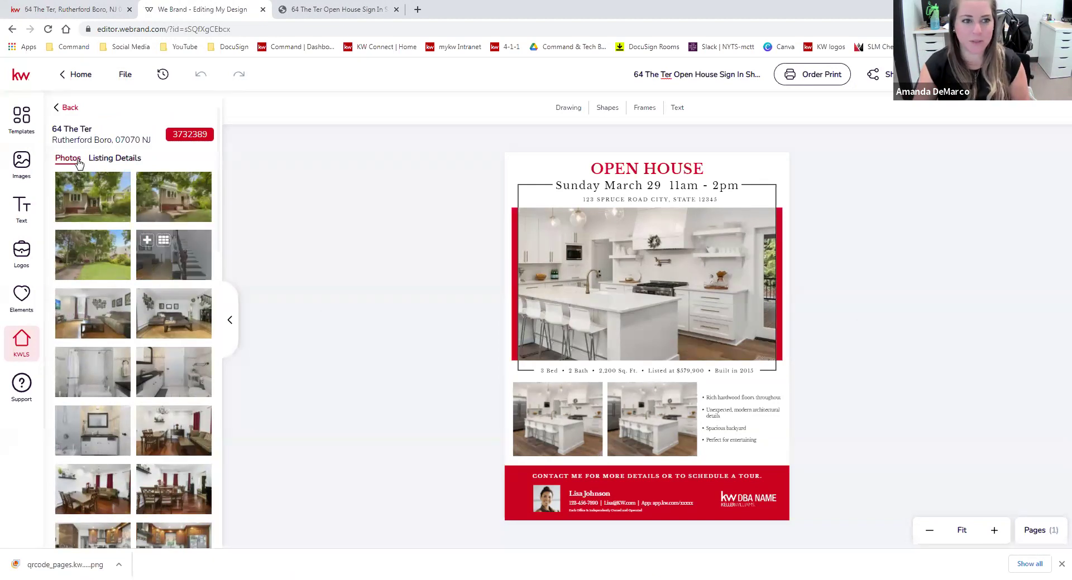
pyautogui.click(115, 158)
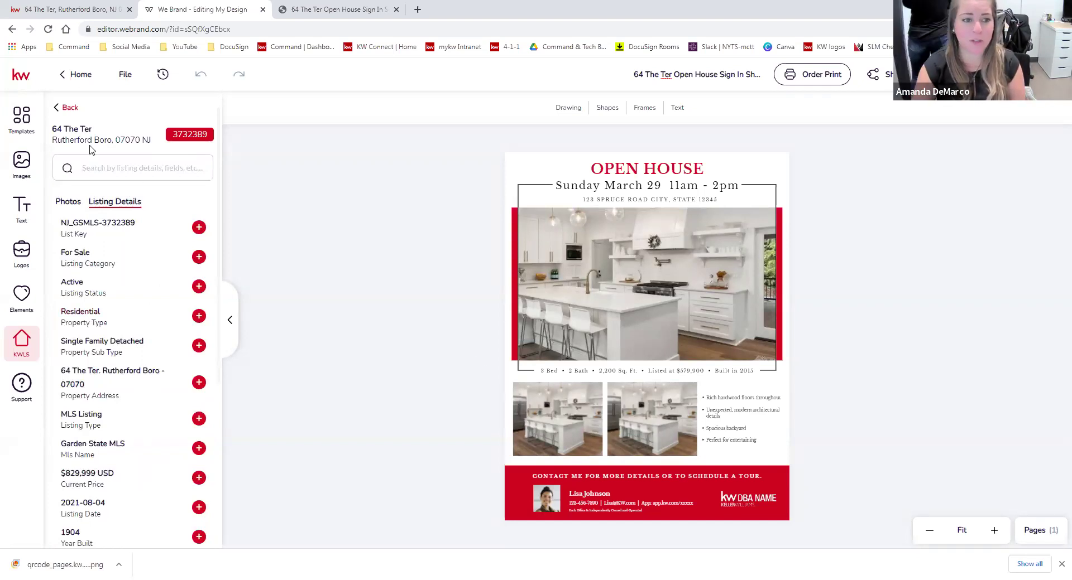
pyautogui.click(65, 202)
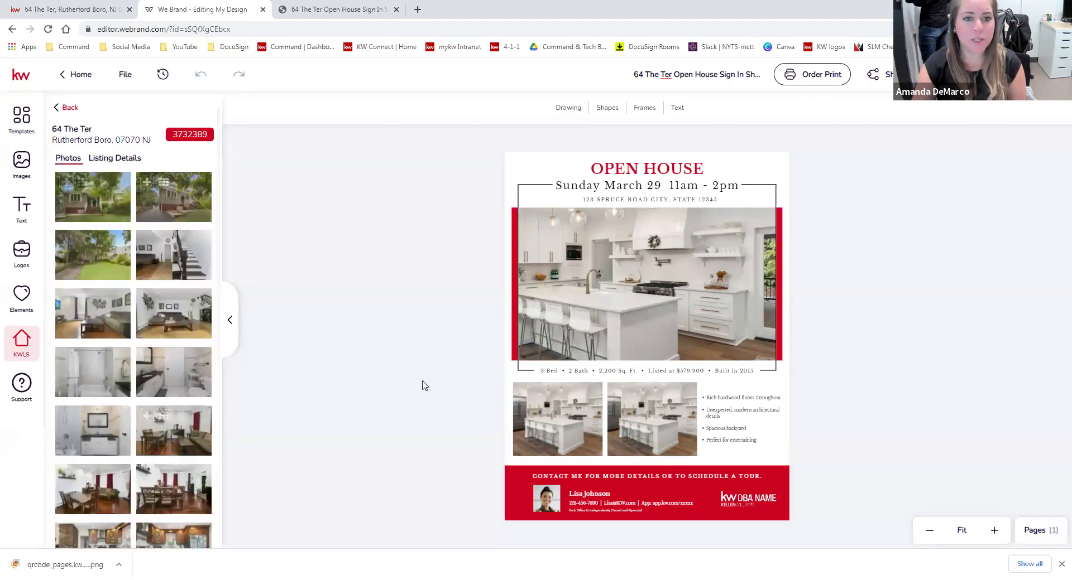
pyautogui.click(643, 265)
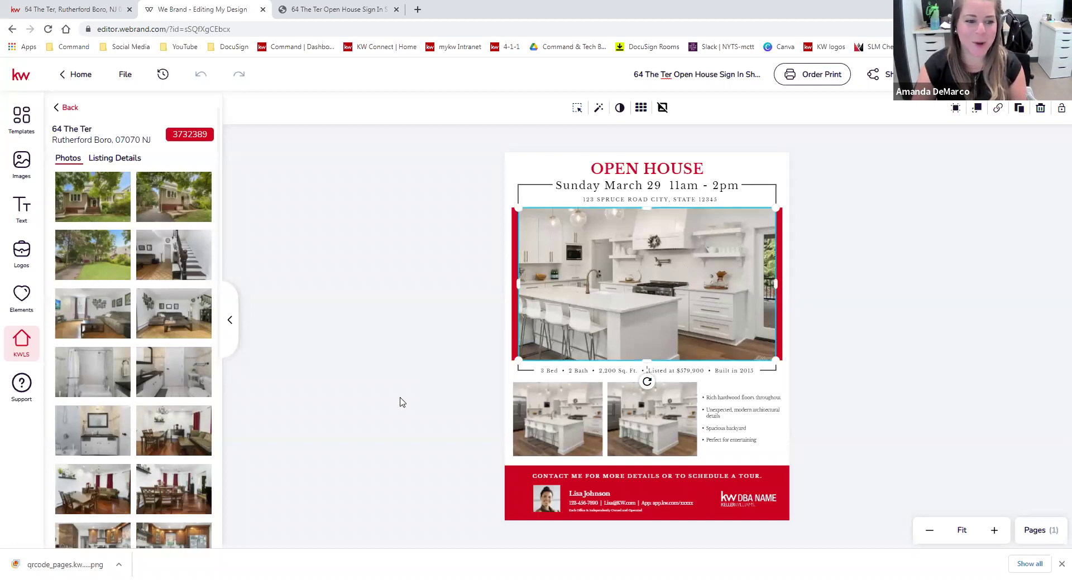
pyautogui.moveTo(76, 200)
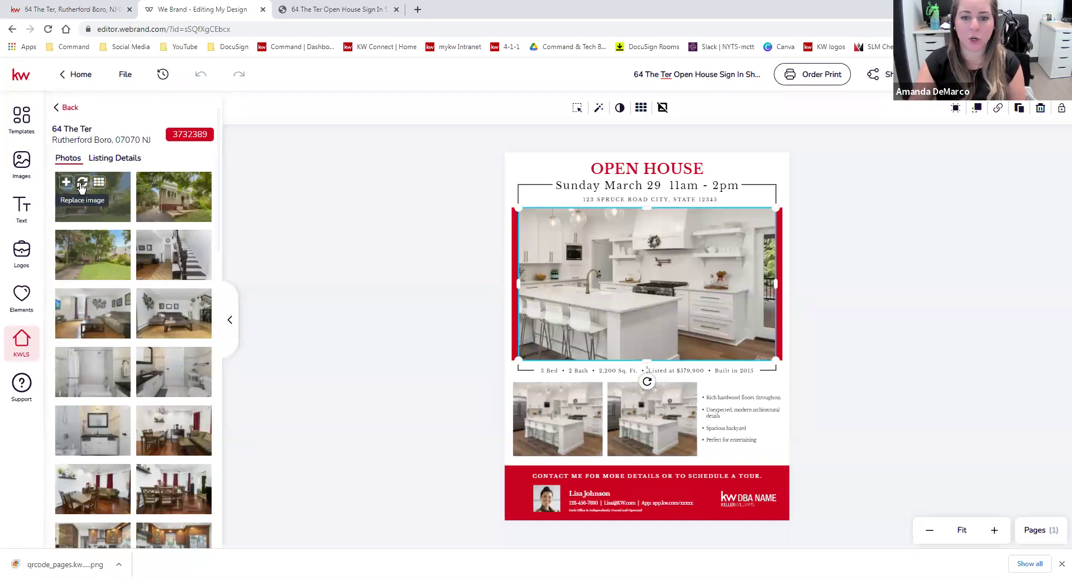
pyautogui.click(82, 183)
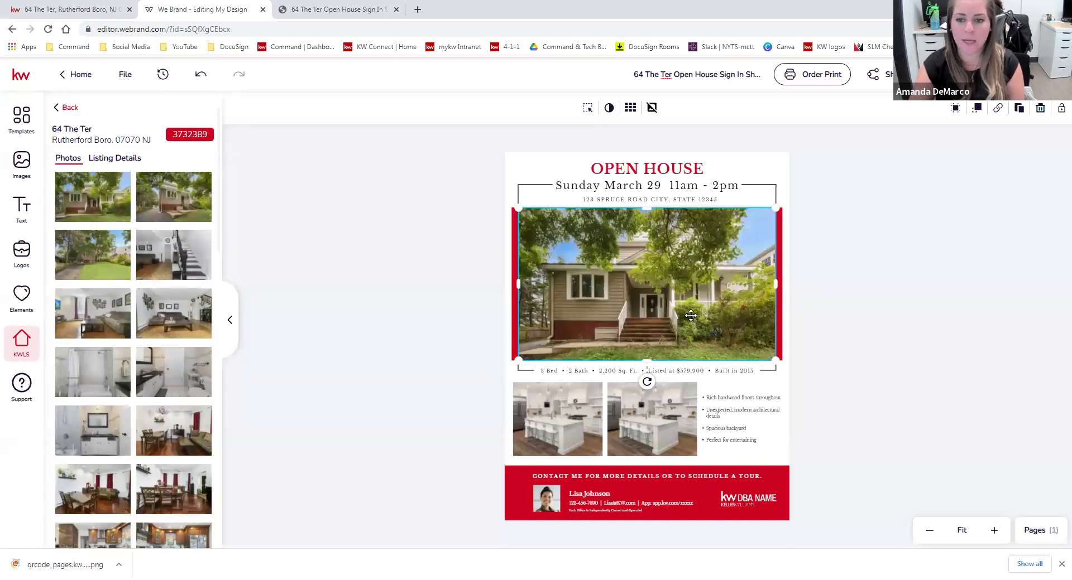
pyautogui.click(887, 277)
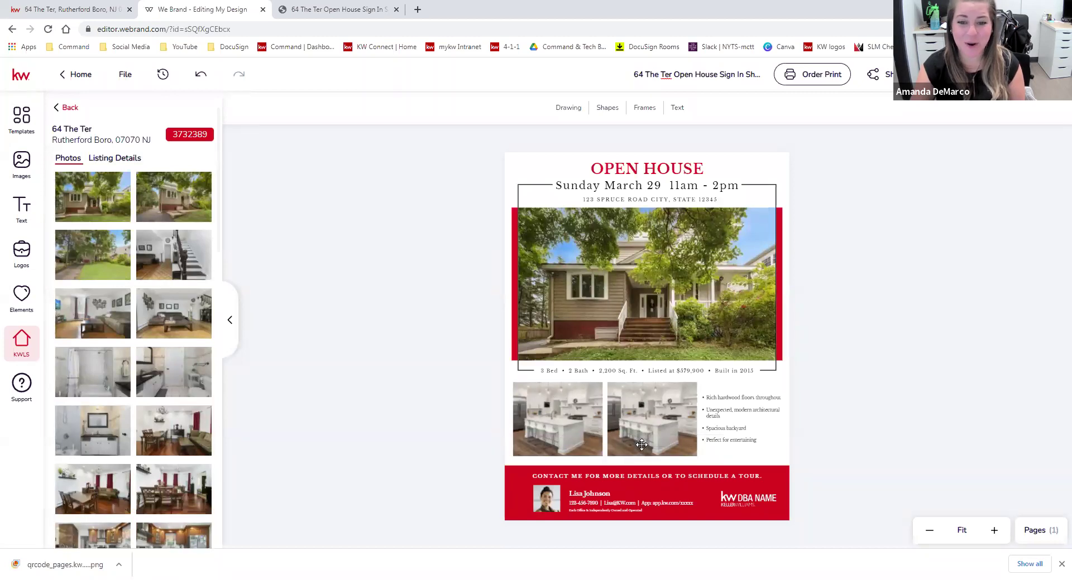
# - Replace the left small photo with the wood-cabinet kitchen shot from the listing
pyautogui.click(662, 424)
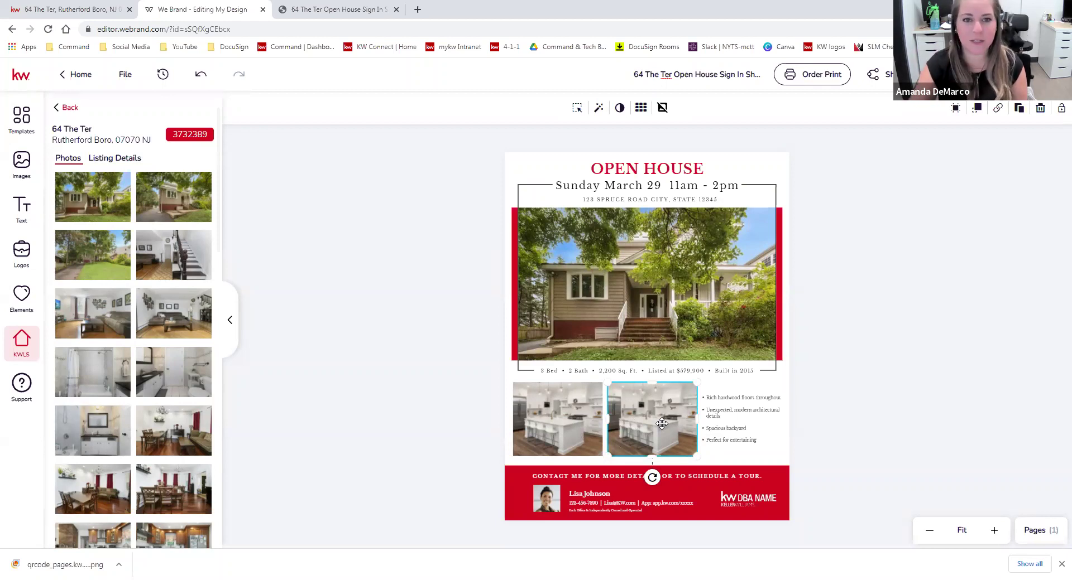
pyautogui.click(568, 428)
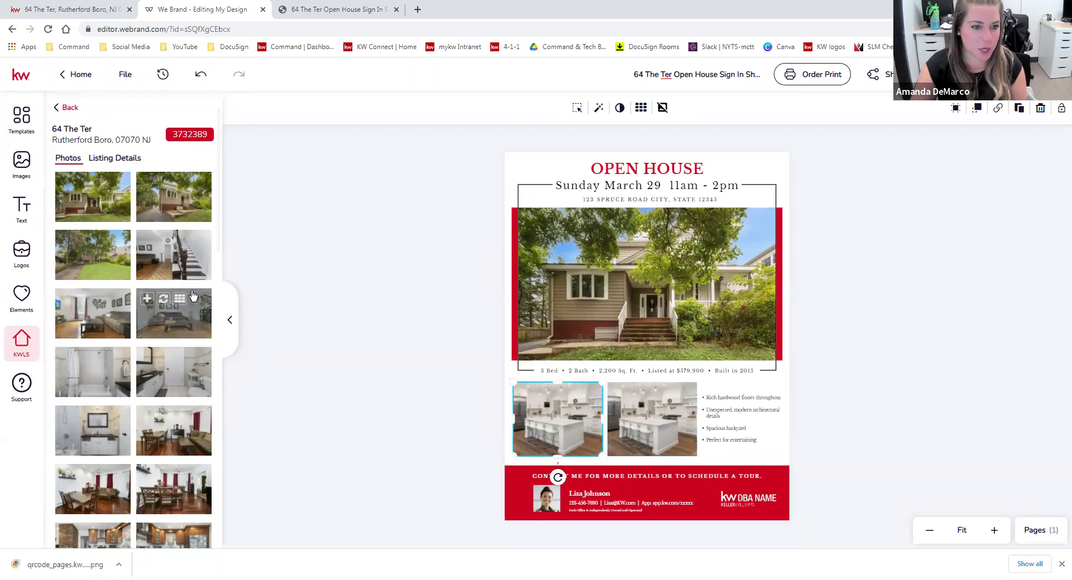
pyautogui.scroll(-3, 190, 296)
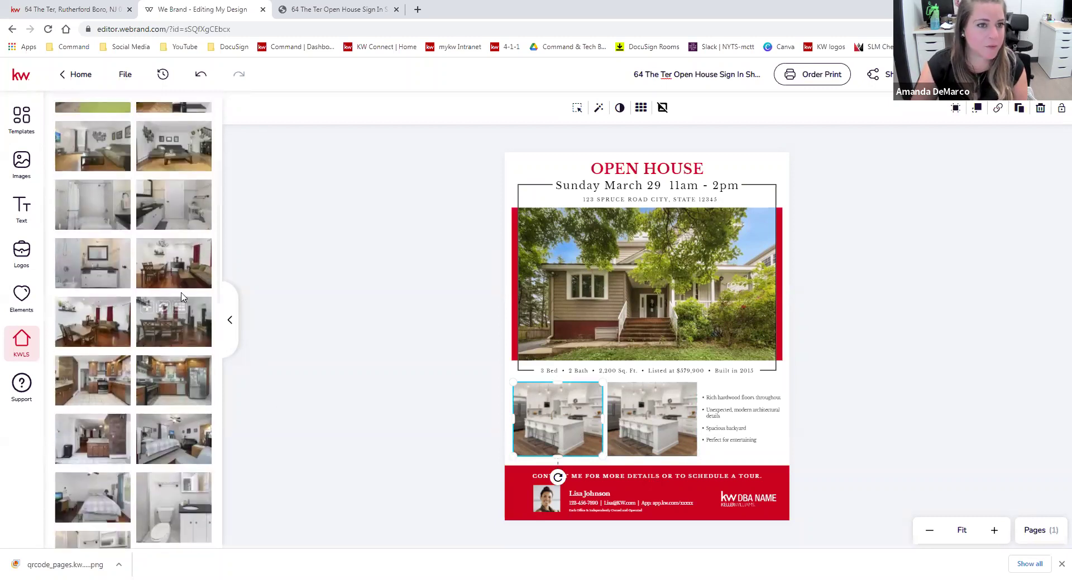
pyautogui.scroll(4, 183, 297)
pyautogui.scroll(-1, 182, 299)
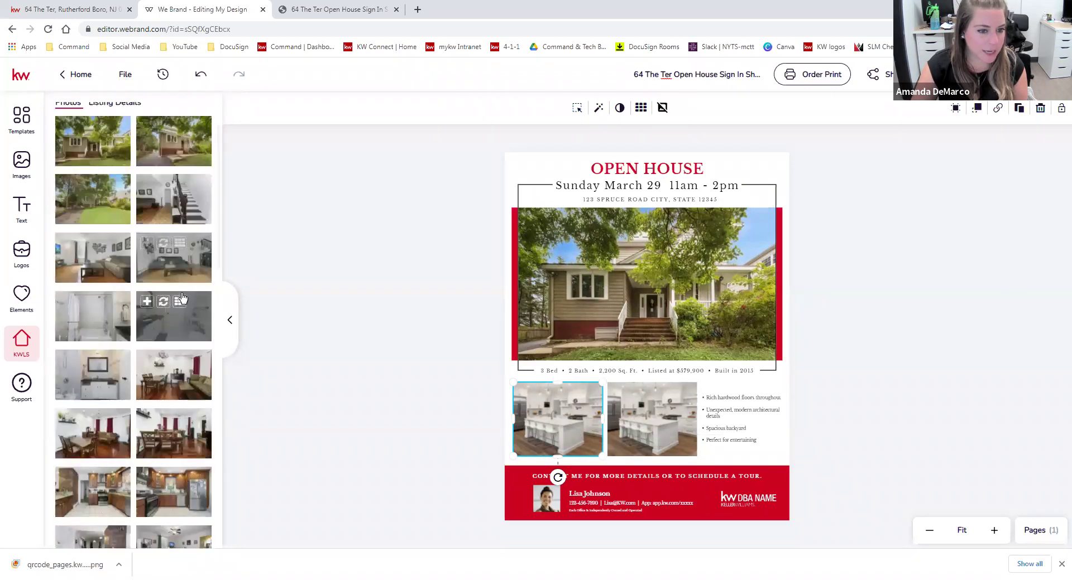
pyautogui.scroll(-2, 182, 298)
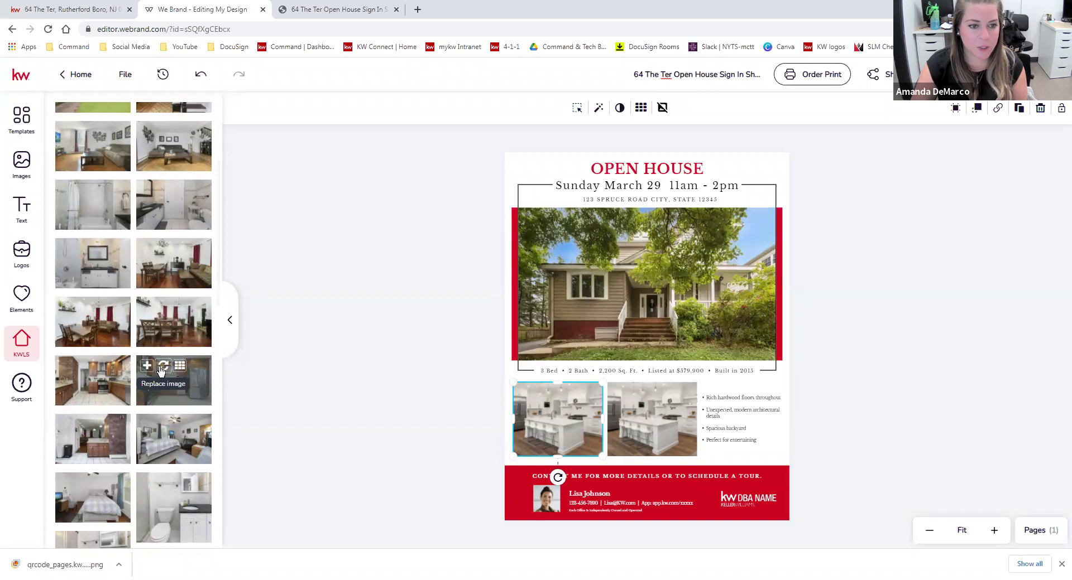
pyautogui.click(162, 369)
pyautogui.click(443, 394)
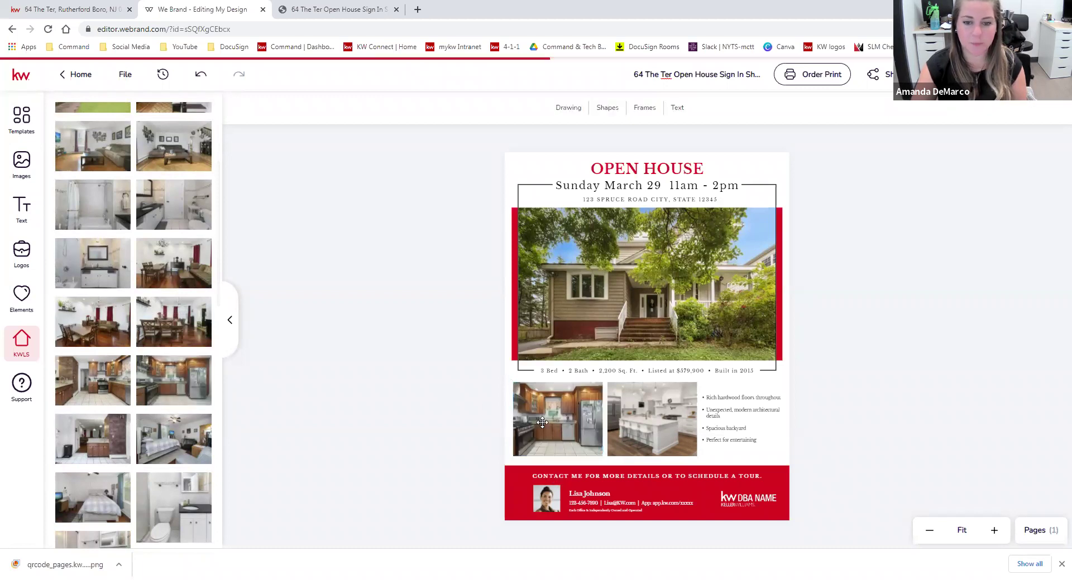
# - Select the right small kitchen photo on the flyer
pyautogui.scroll(-10, 201, 384)
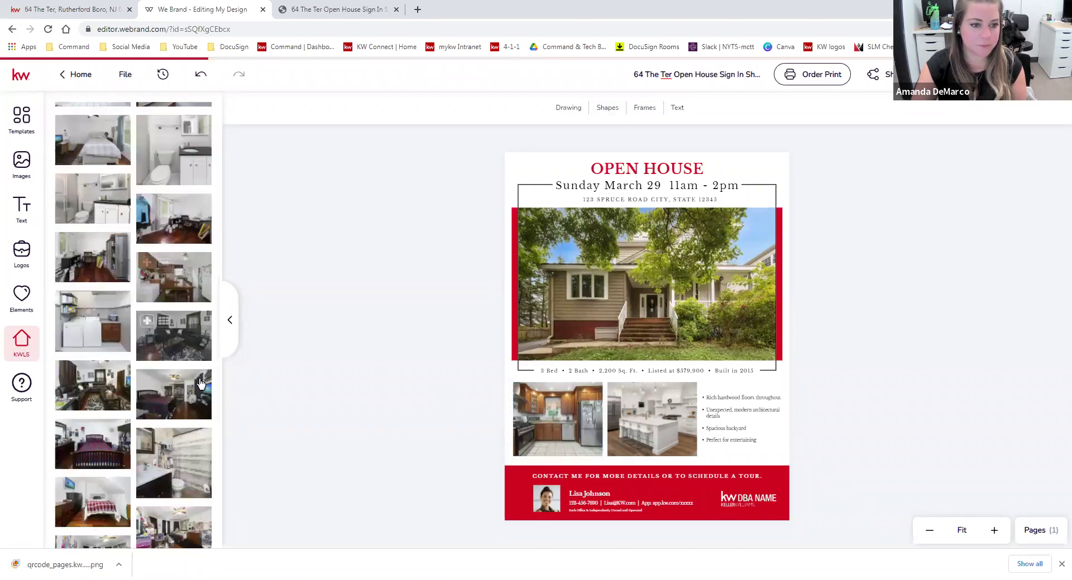
pyautogui.scroll(-5, 200, 384)
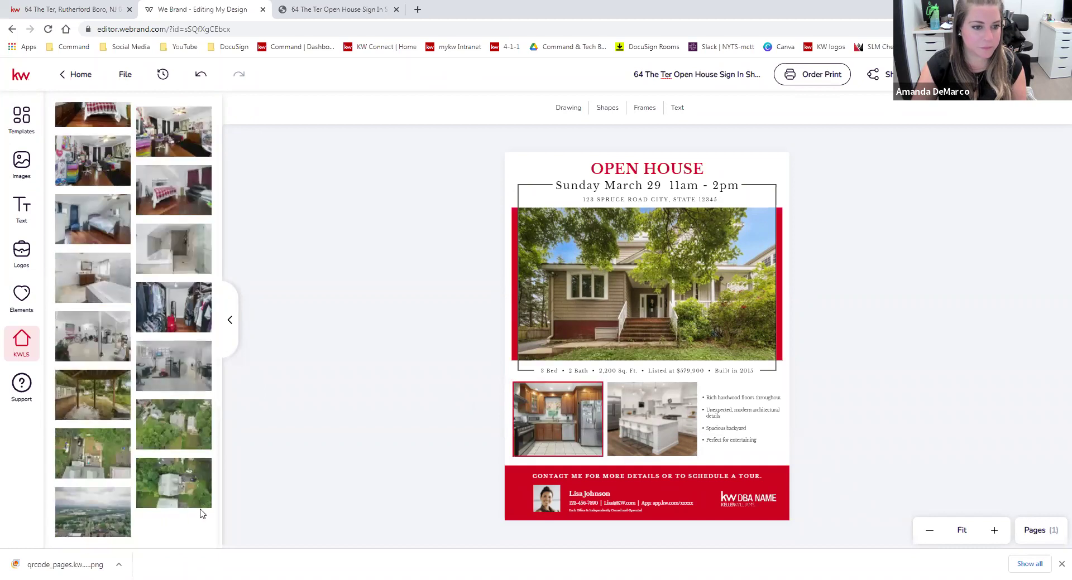
pyautogui.click(640, 416)
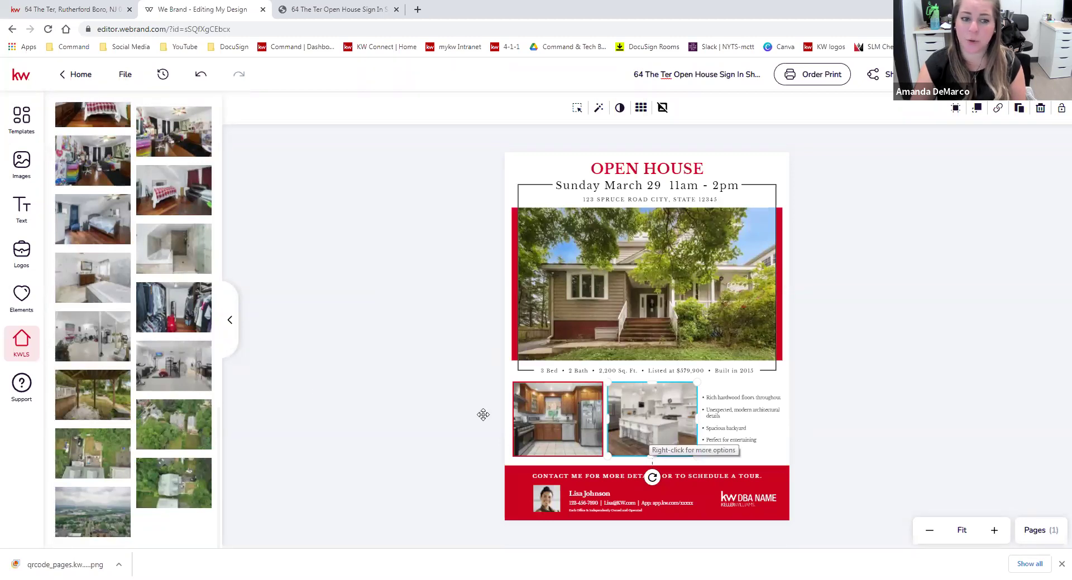
pyautogui.scroll(10, 139, 296)
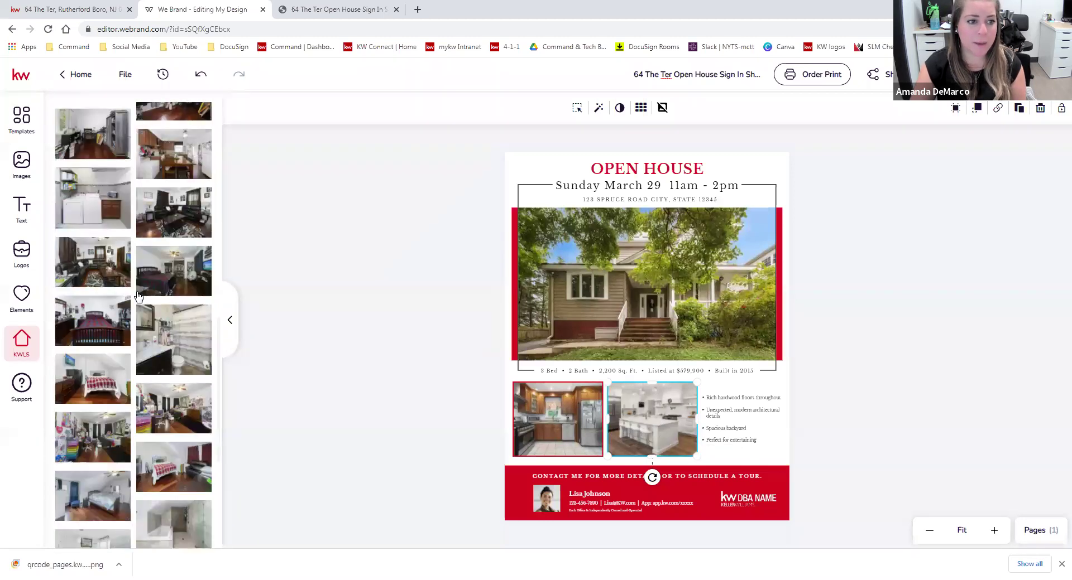
# - Upload the downloaded QR code image and swap it in for the right small photo
pyautogui.click(21, 165)
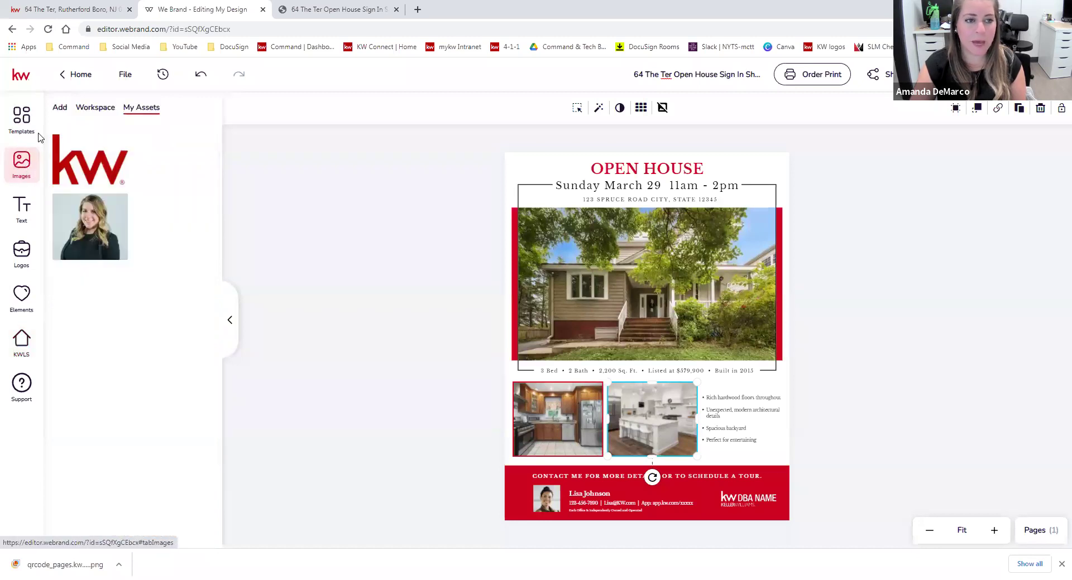
pyautogui.click(59, 108)
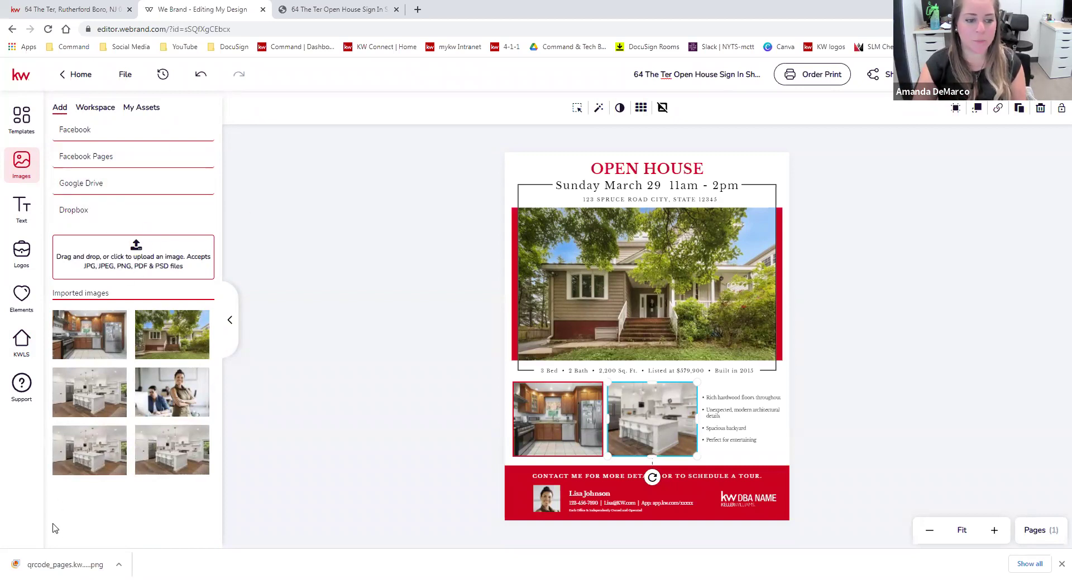
pyautogui.moveTo(71, 567); pyautogui.dragTo(144, 262)
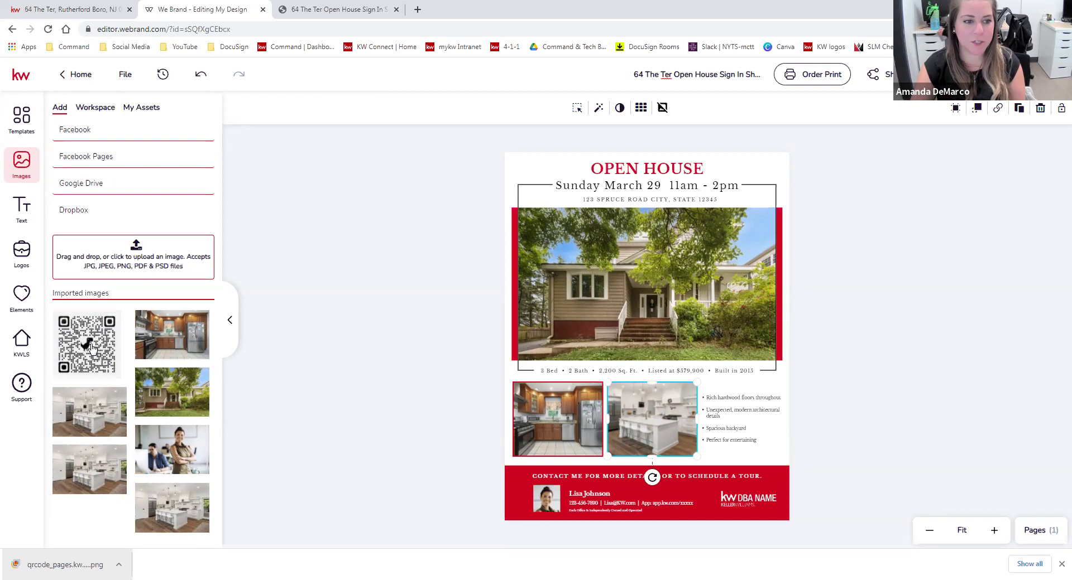
pyautogui.click(79, 322)
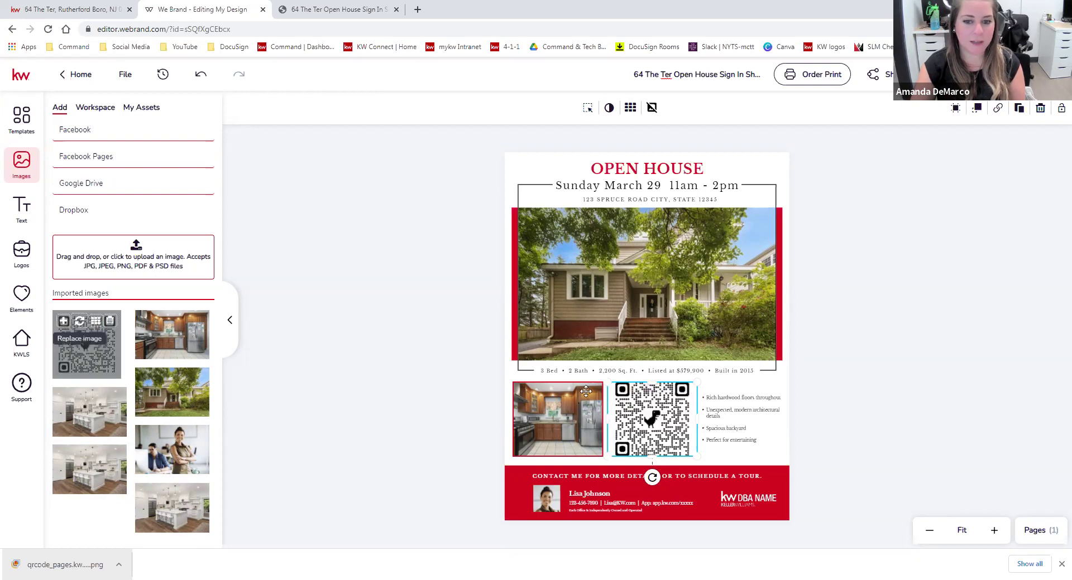
pyautogui.click(854, 377)
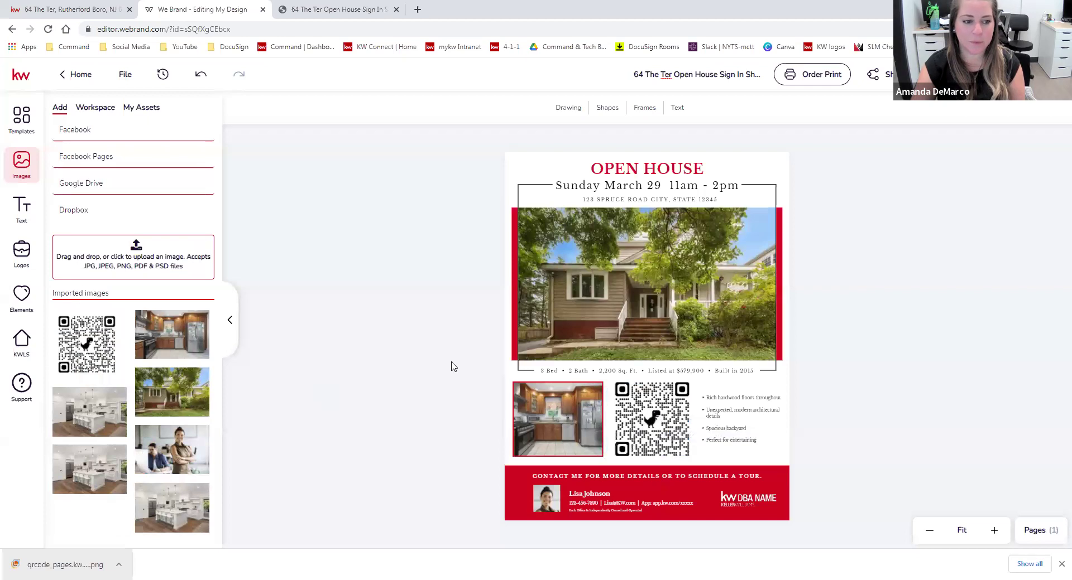
pyautogui.click(22, 349)
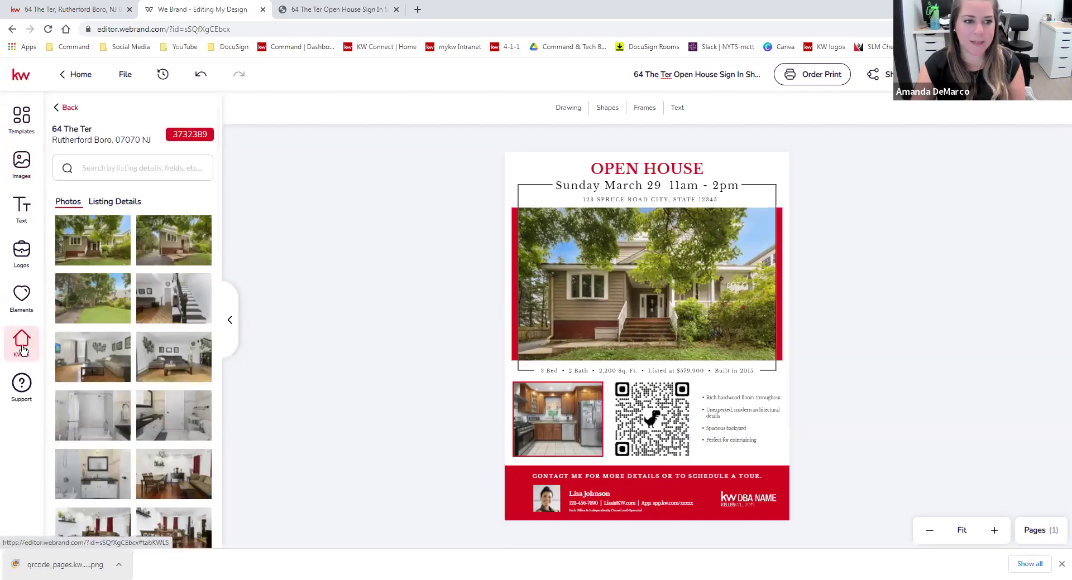
# - Show the listing details and inspect the flyer's date, address, stats and feature text boxes
pyautogui.click(115, 202)
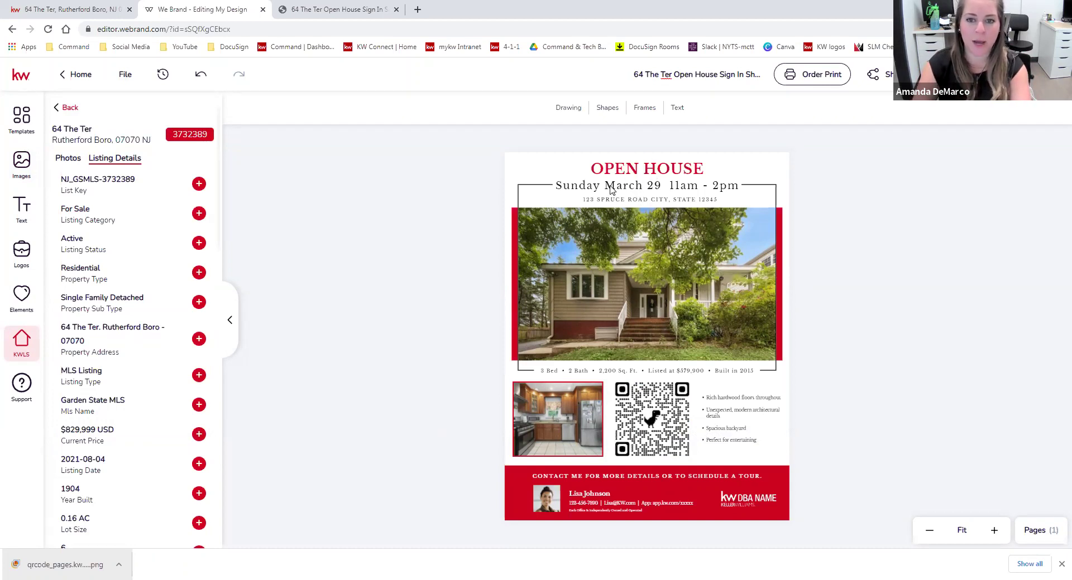
pyautogui.click(669, 190)
pyautogui.click(660, 199)
pyautogui.click(556, 373)
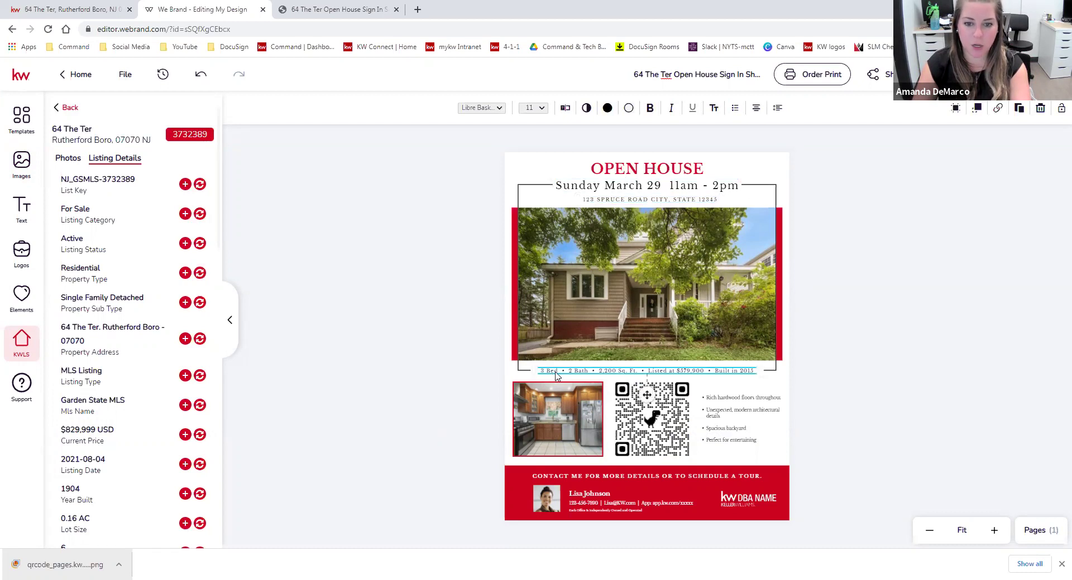
pyautogui.click(728, 428)
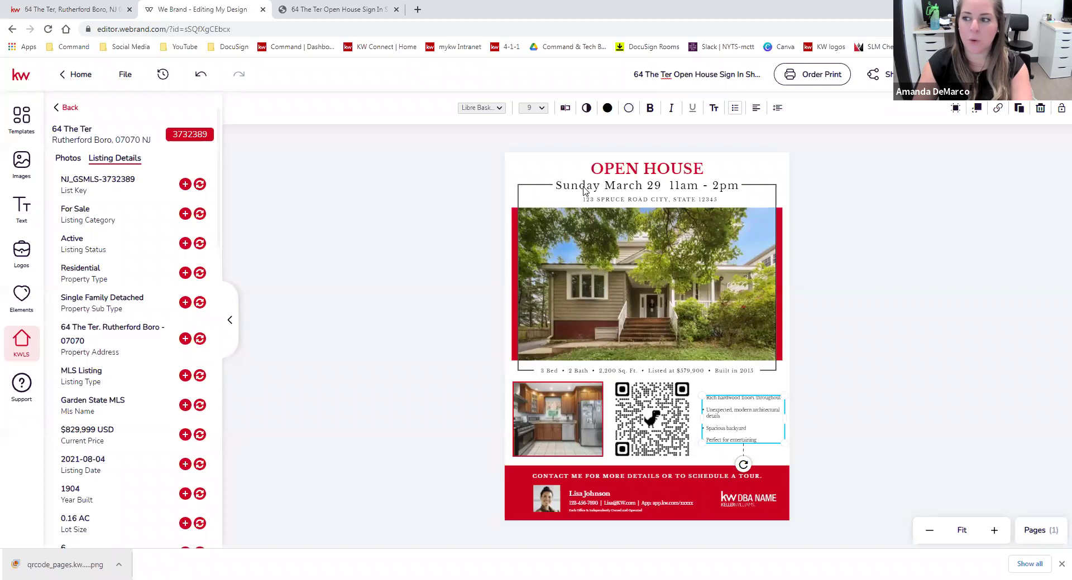
pyautogui.click(652, 185)
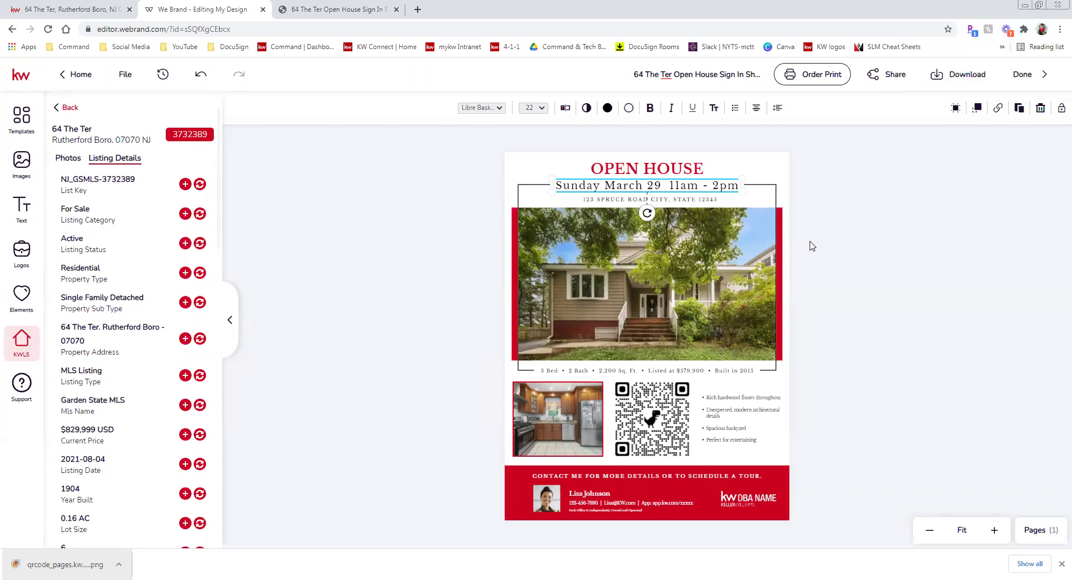
pyautogui.click(565, 431)
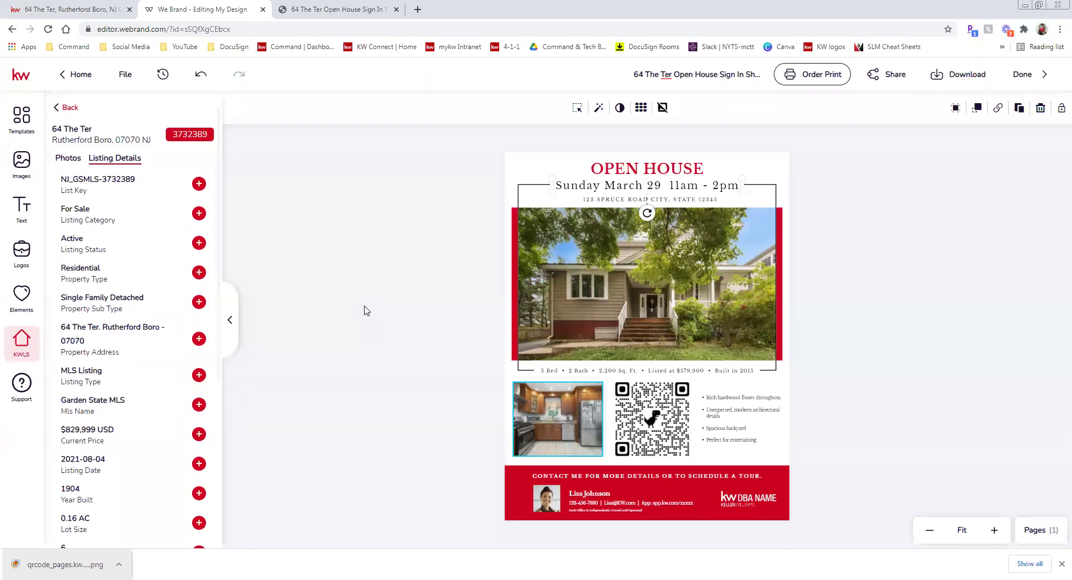
pyautogui.click(66, 158)
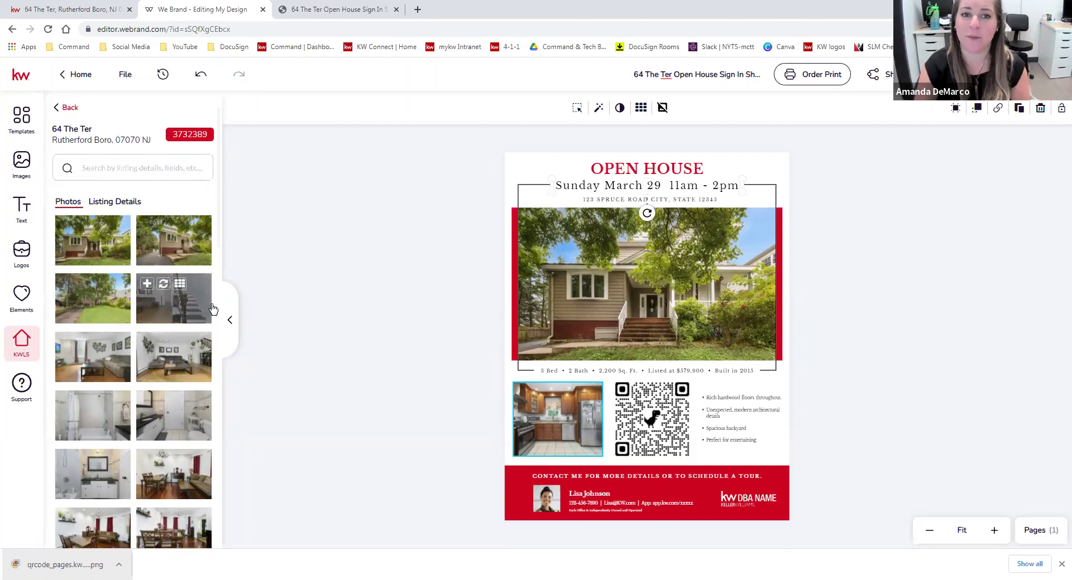
pyautogui.scroll(-4, 126, 302)
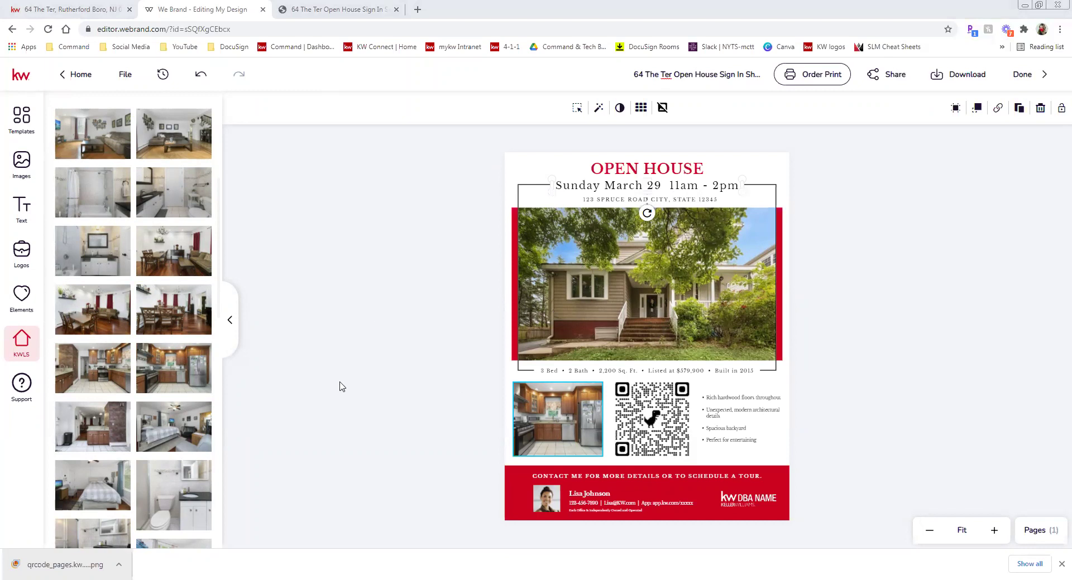
pyautogui.moveTo(177, 376)
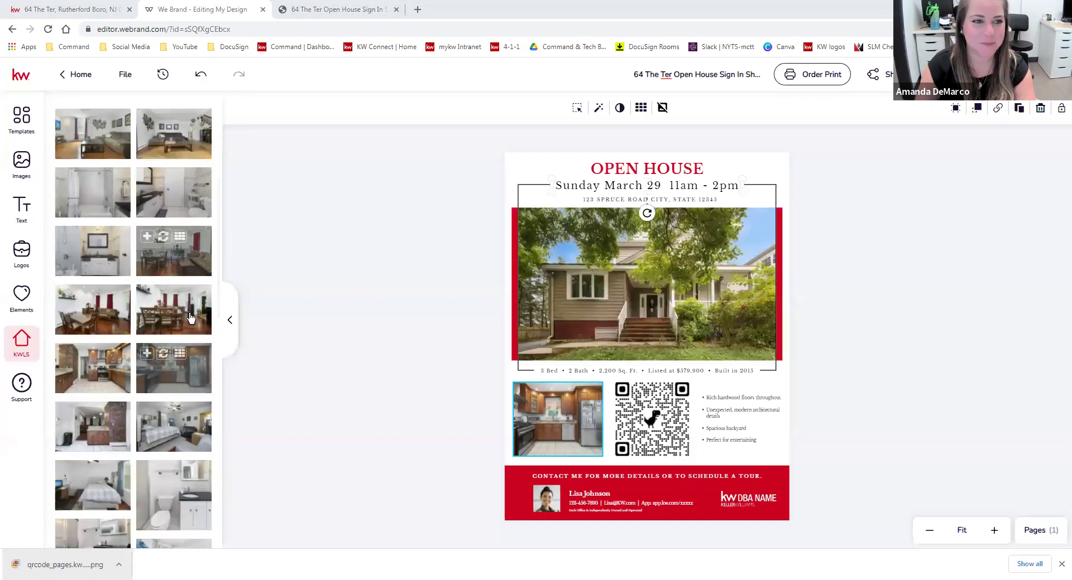
pyautogui.click(285, 253)
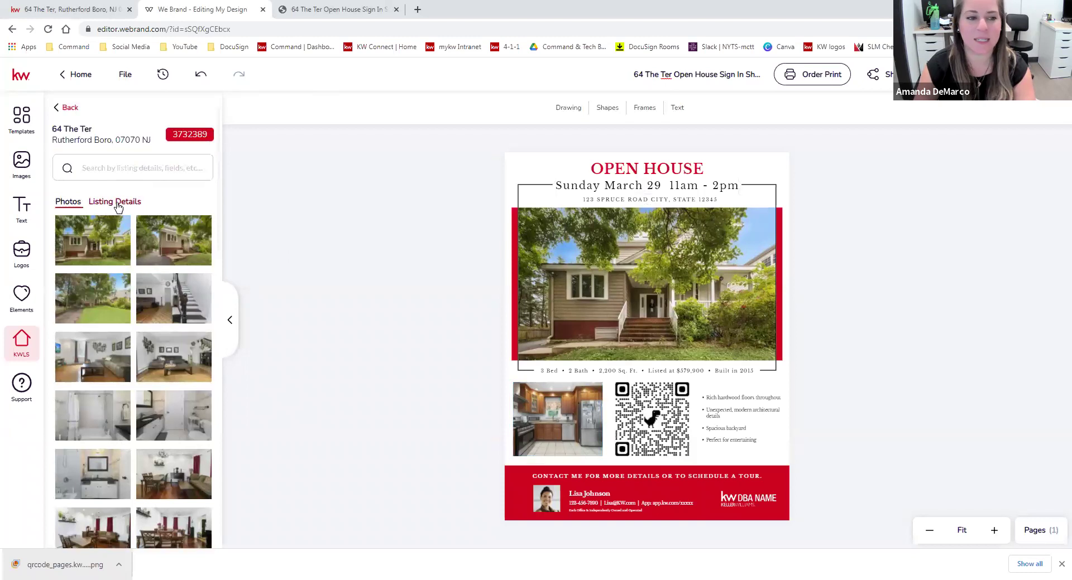
pyautogui.click(118, 205)
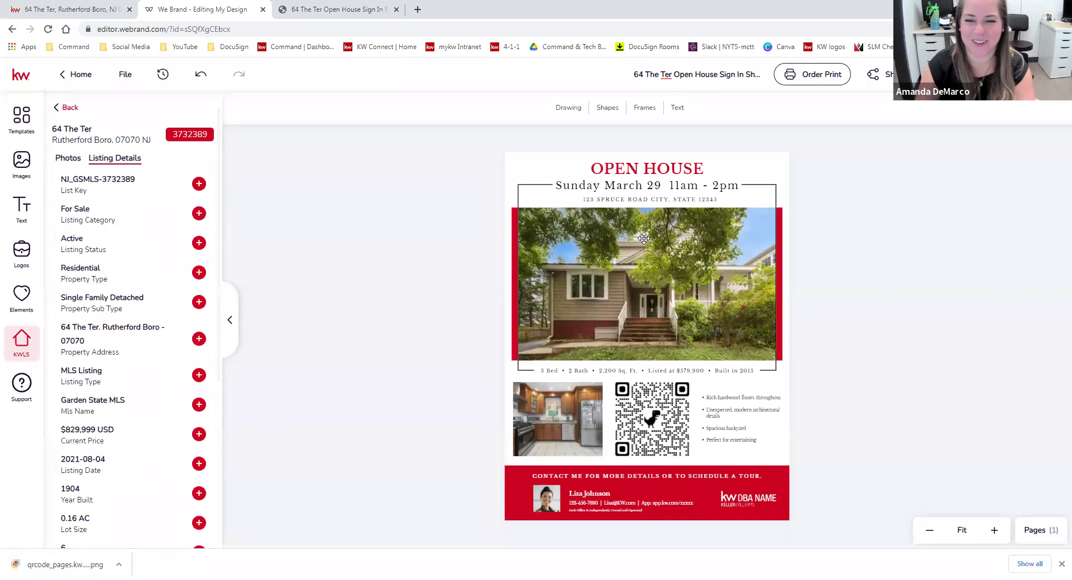
# - Change the date line from March 29 to October 17 in Typewriter
pyautogui.click(701, 193)
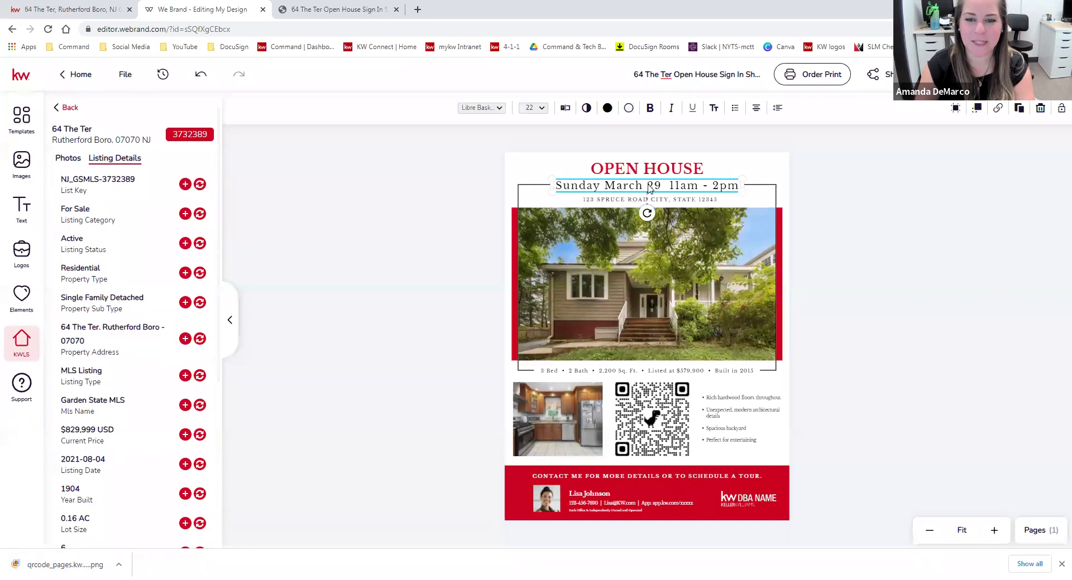
pyautogui.click(566, 109)
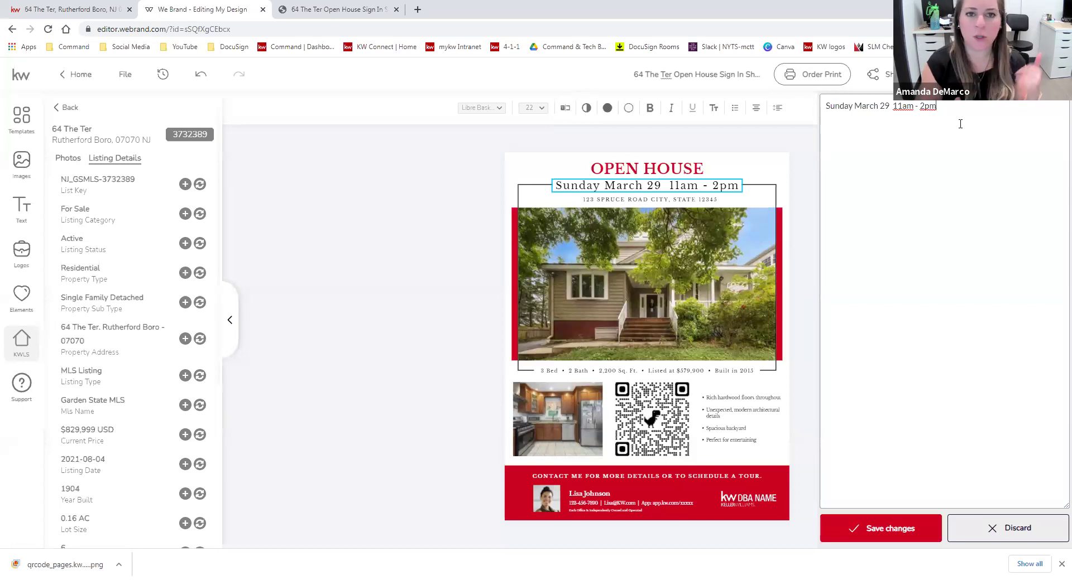
pyautogui.click(907, 534)
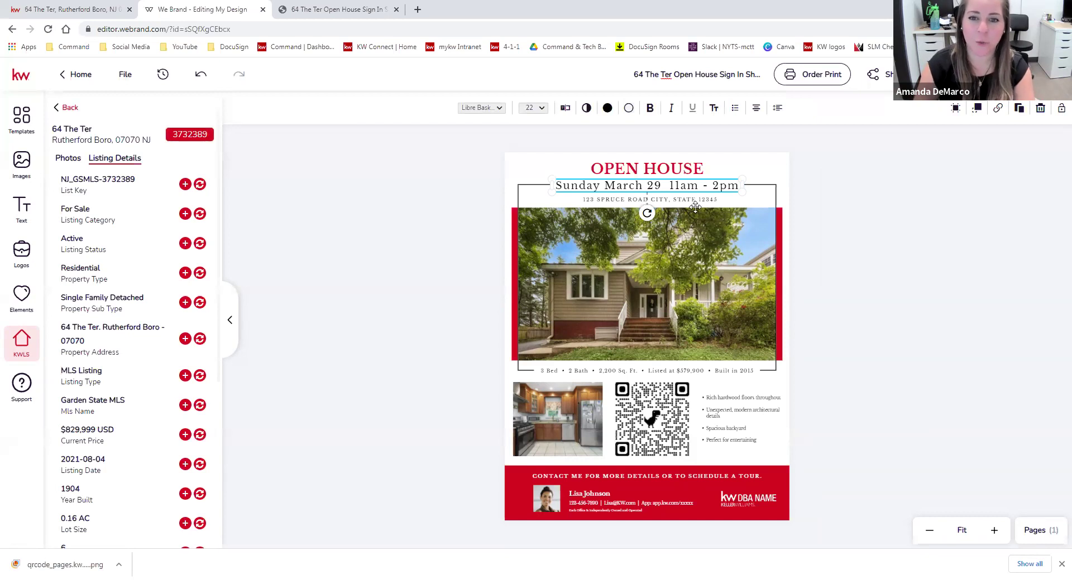
pyautogui.click(563, 108)
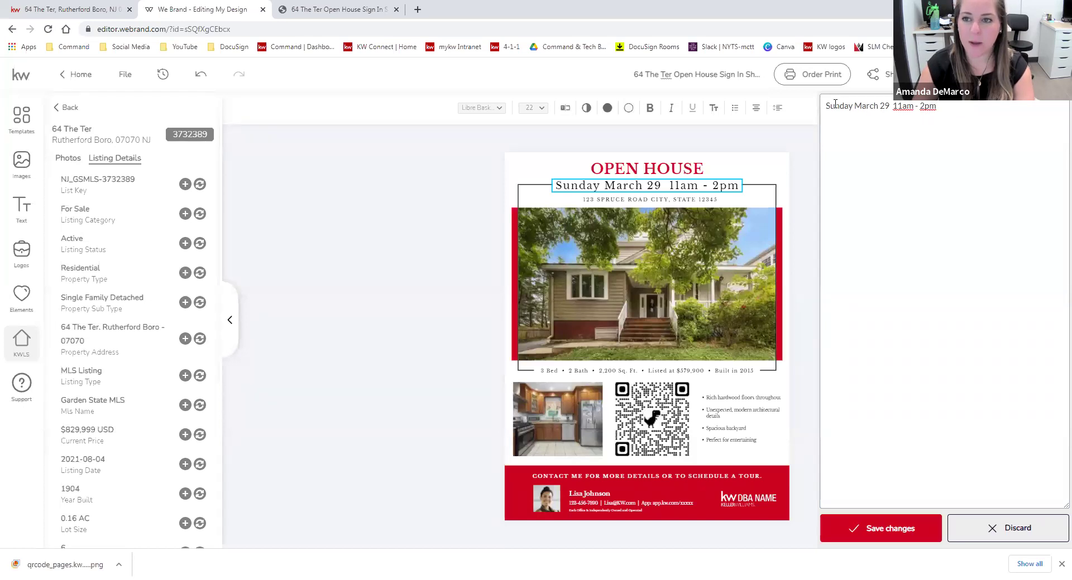
pyautogui.doubleClick(862, 107)
pyautogui.write('October')
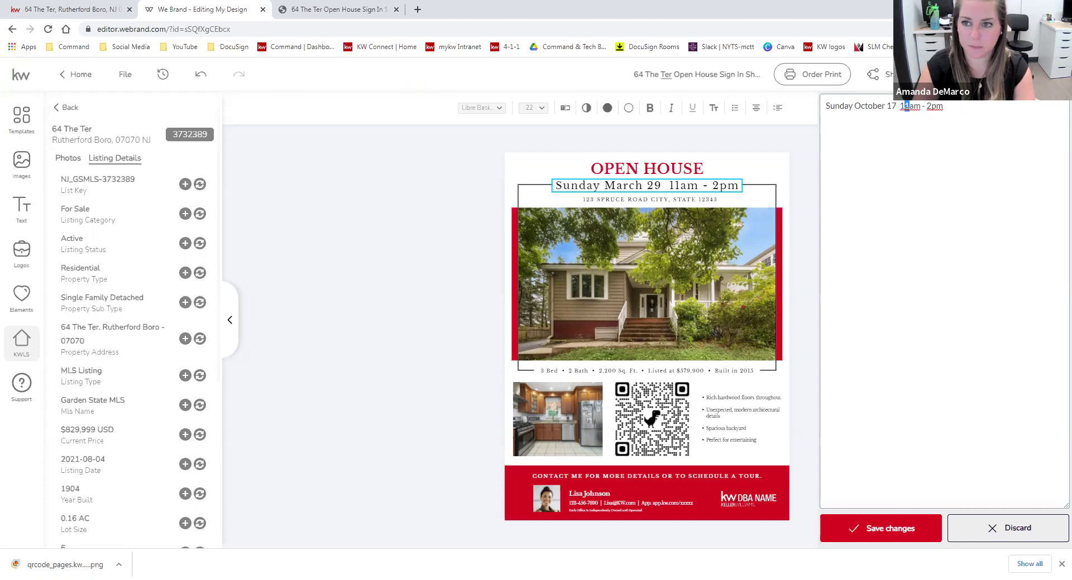
pyautogui.click(863, 527)
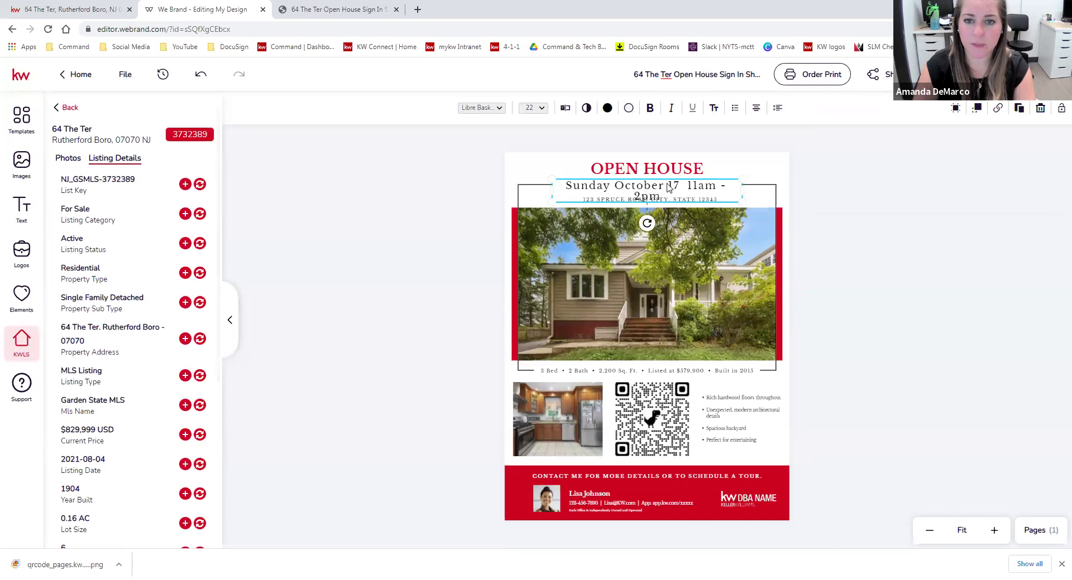
# - Set the Sunday October 17 date line to 20 pt
pyautogui.click(541, 108)
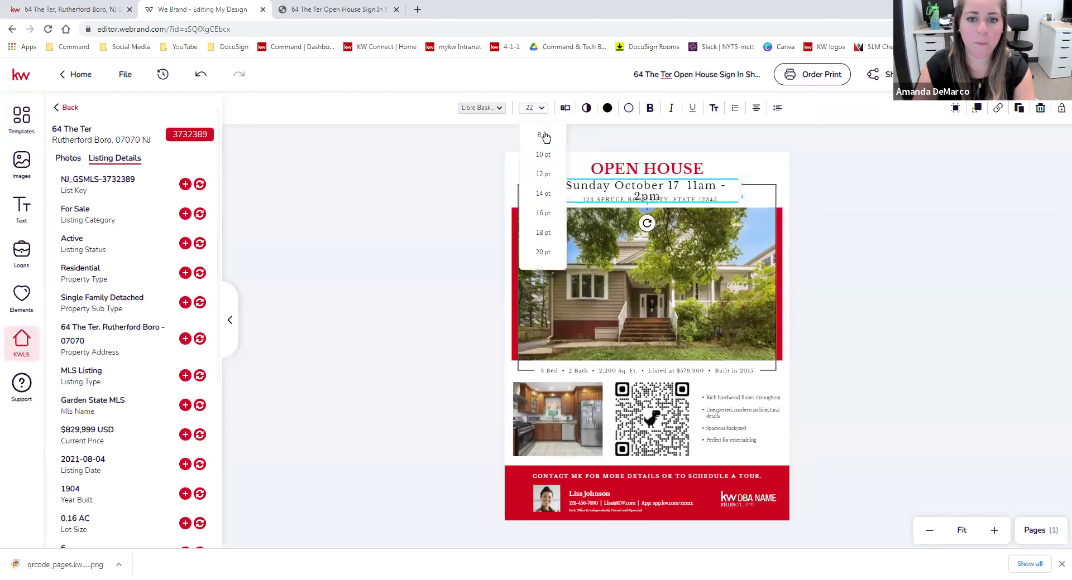
pyautogui.click(541, 252)
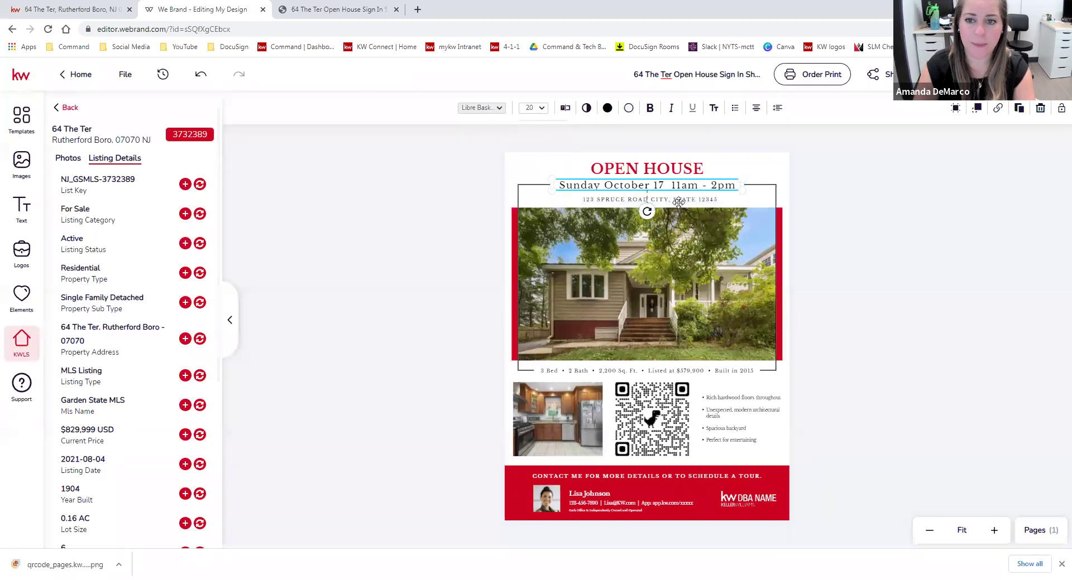
pyautogui.click(888, 200)
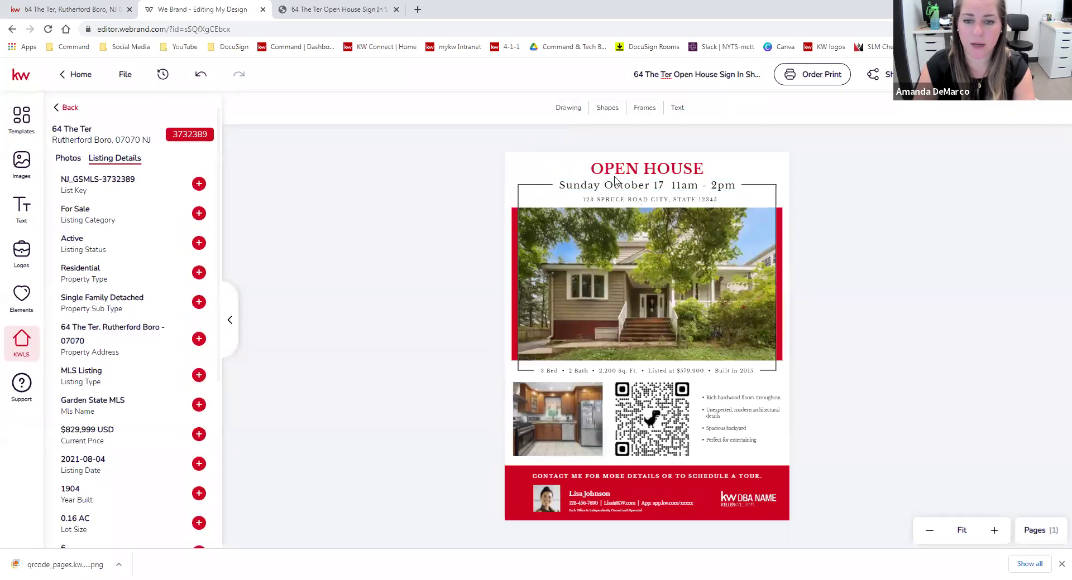
pyautogui.click(639, 201)
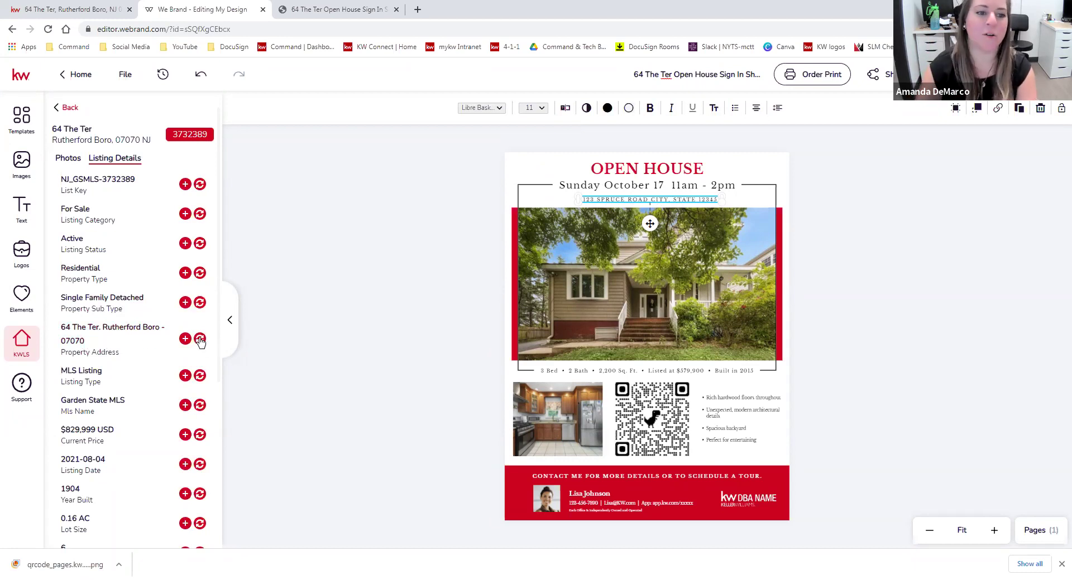
pyautogui.click(200, 340)
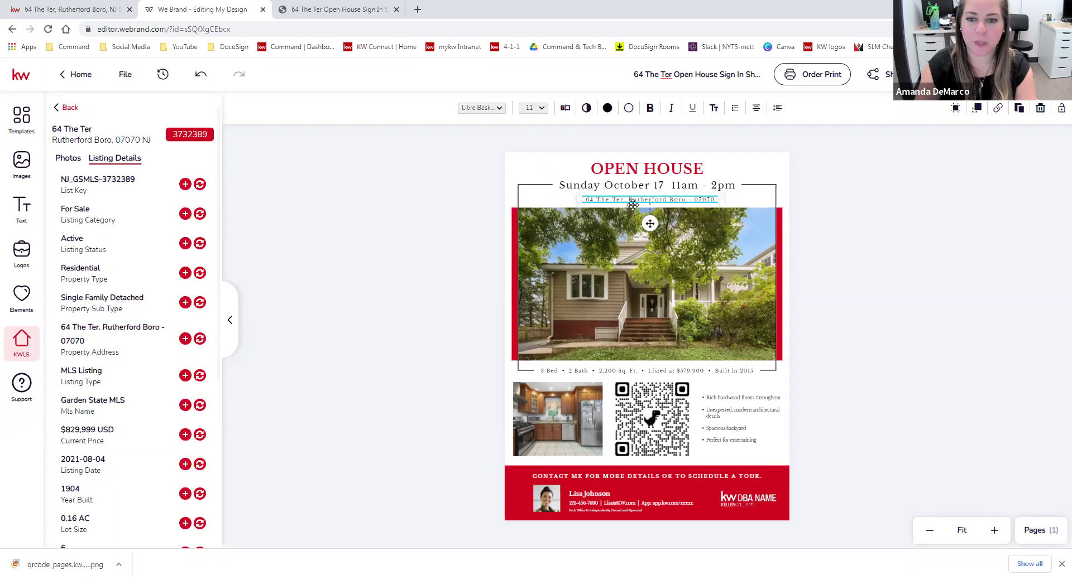
pyautogui.click(565, 107)
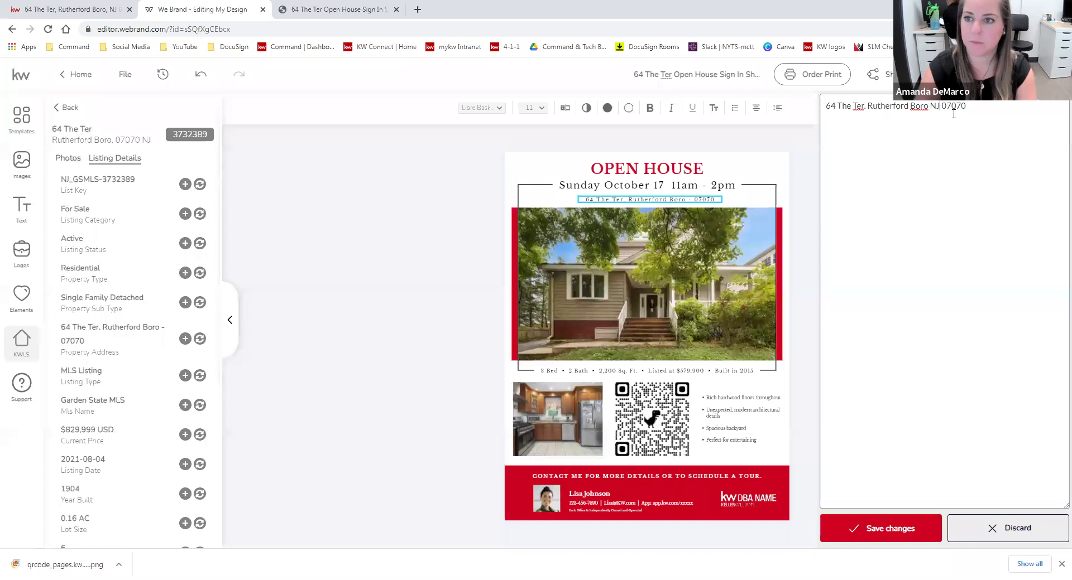
pyautogui.click(904, 532)
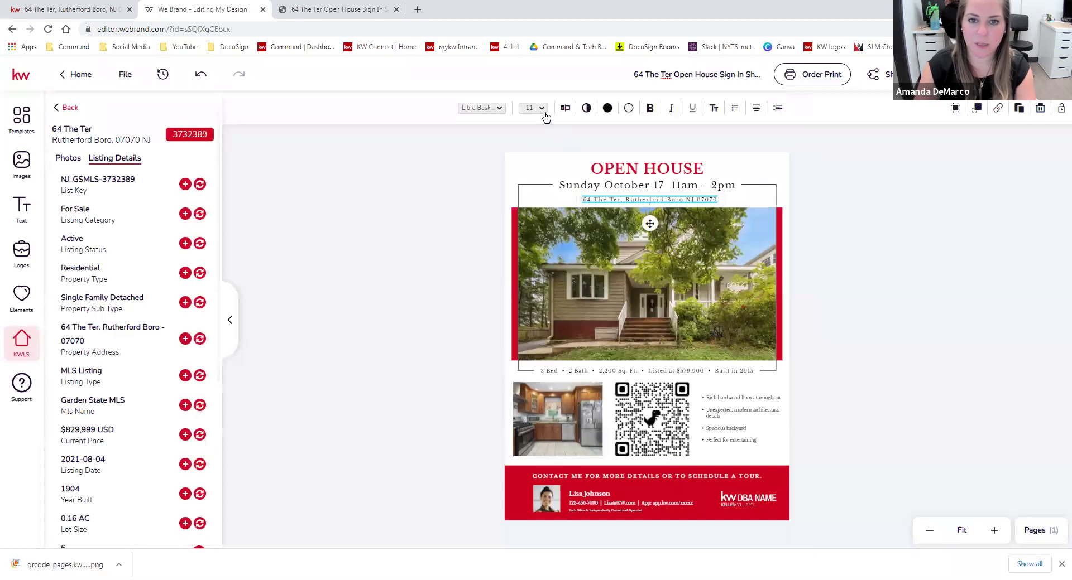
pyautogui.click(539, 108)
pyautogui.click(541, 194)
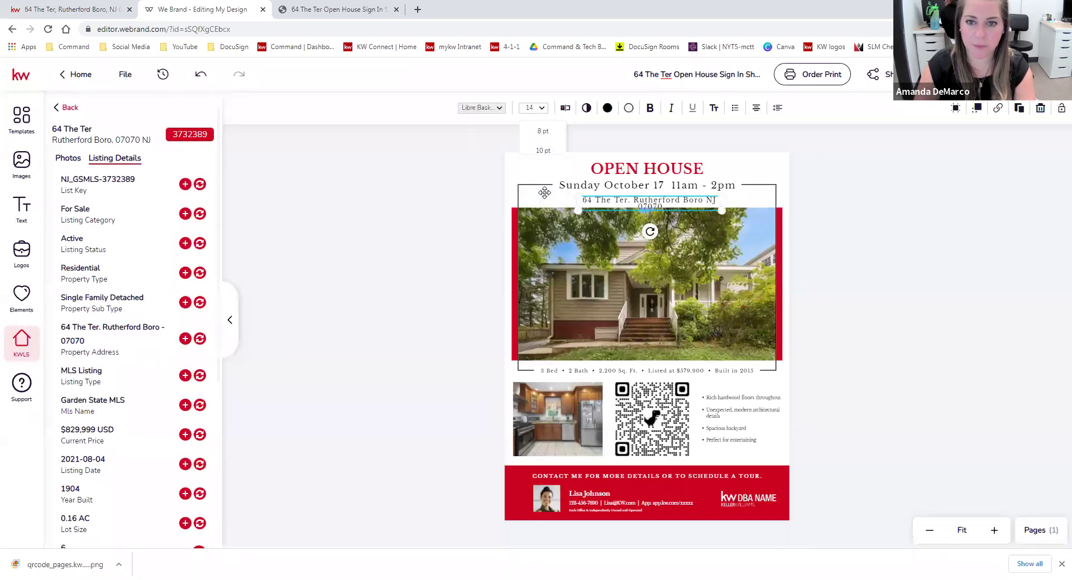
pyautogui.moveTo(559, 202); pyautogui.dragTo(547, 202)
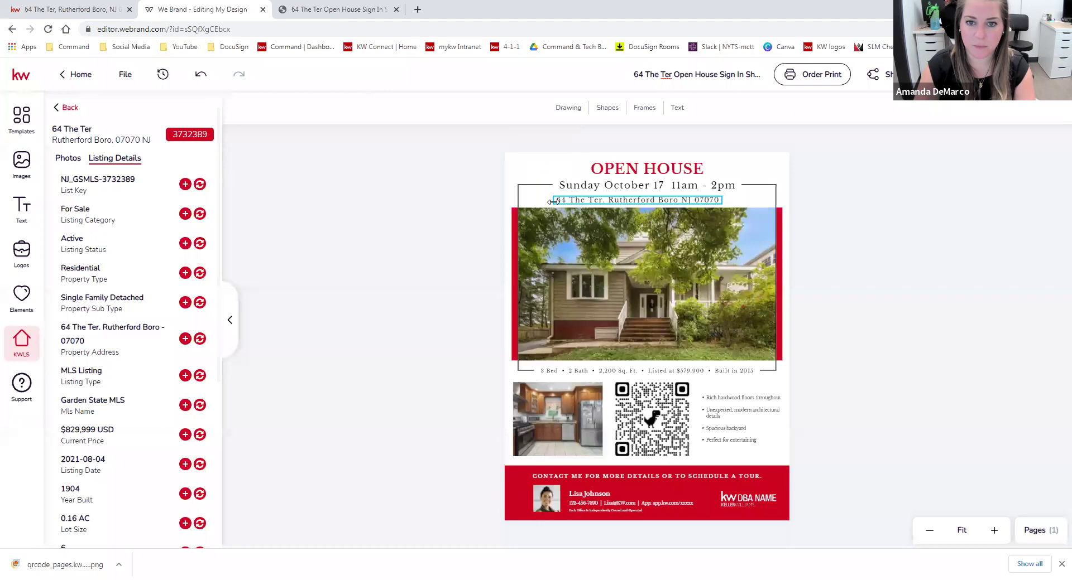
pyautogui.moveTo(724, 199); pyautogui.dragTo(746, 200)
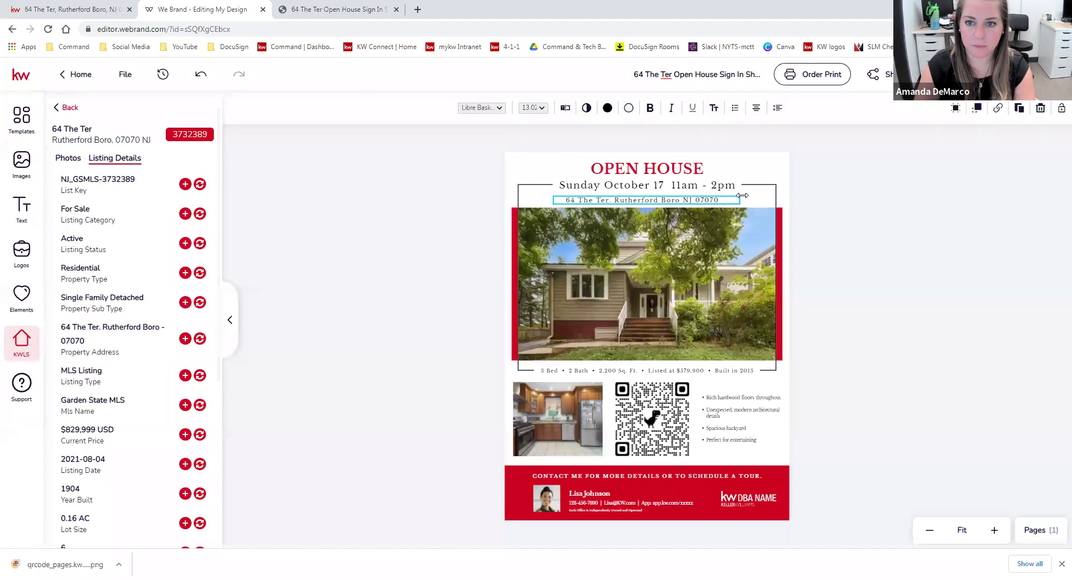
pyautogui.click(830, 174)
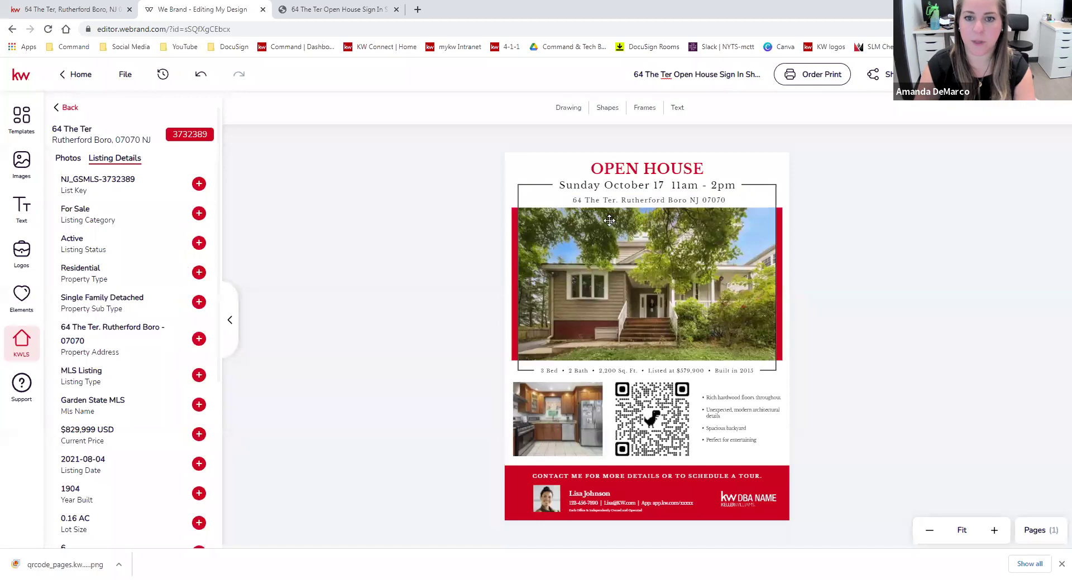
# - Edit the stats line to read Two Family, Listed at $829,999, removing Built in 2015
pyautogui.click(548, 370)
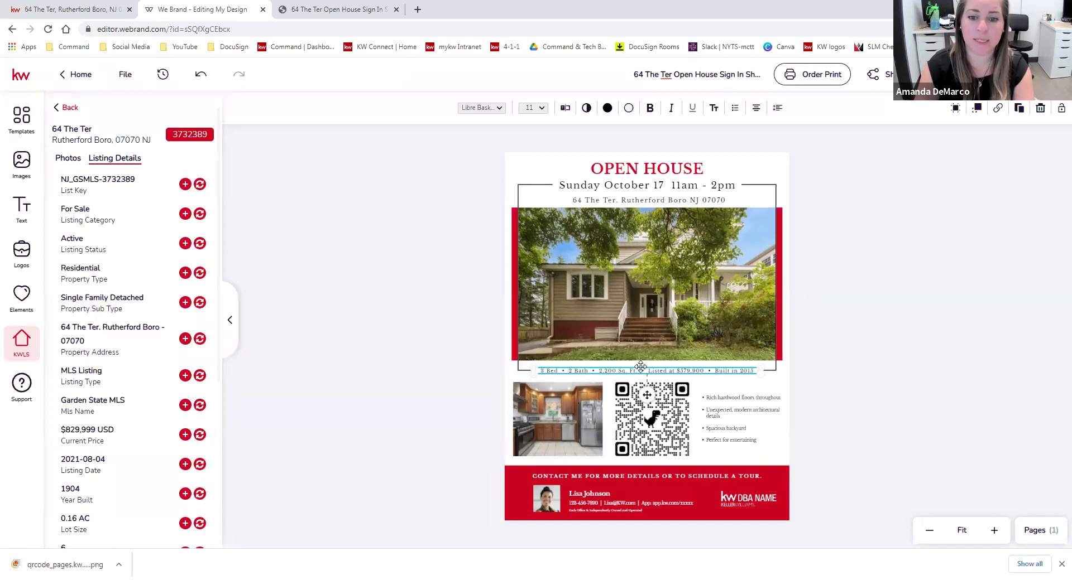
pyautogui.scroll(-3, 125, 382)
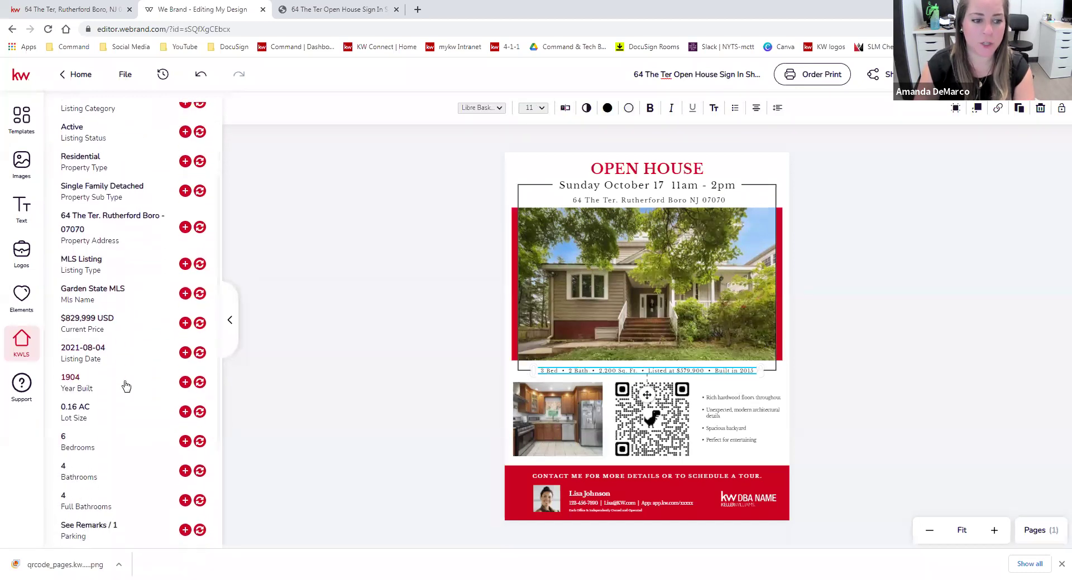
pyautogui.scroll(-2, 125, 291)
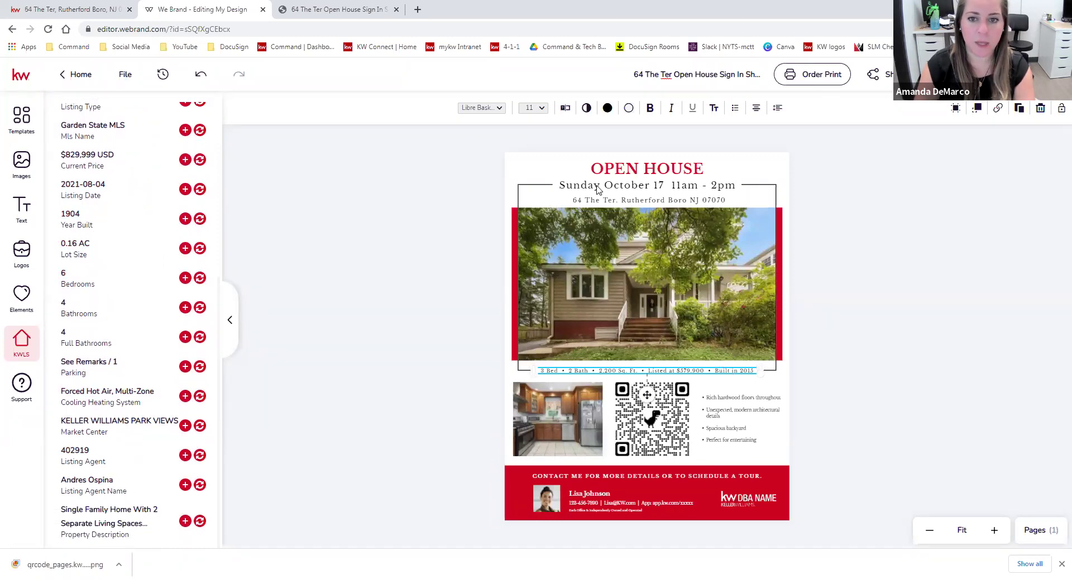
pyautogui.click(565, 107)
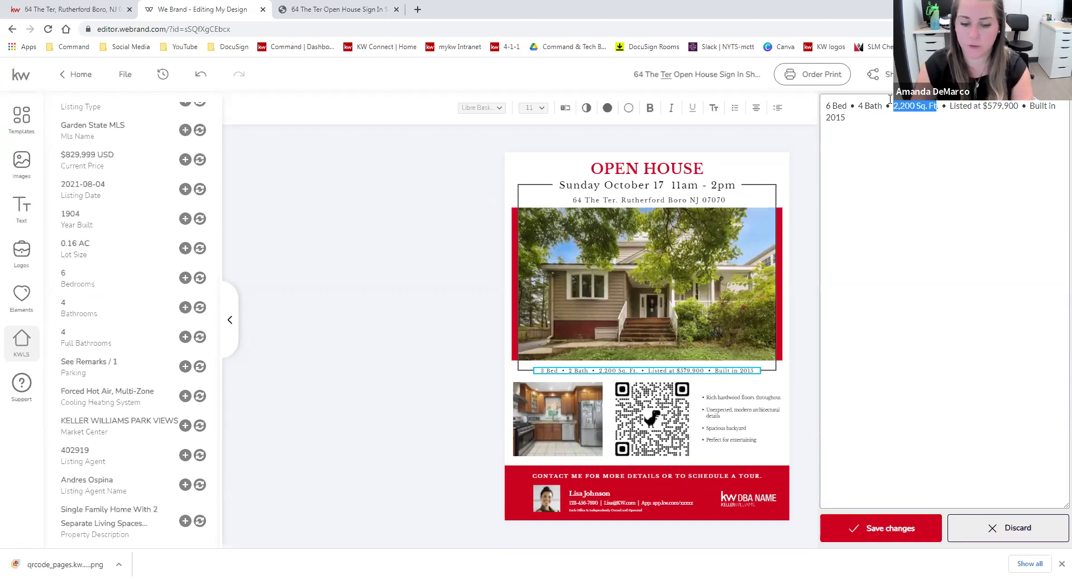
pyautogui.write('Two Family')
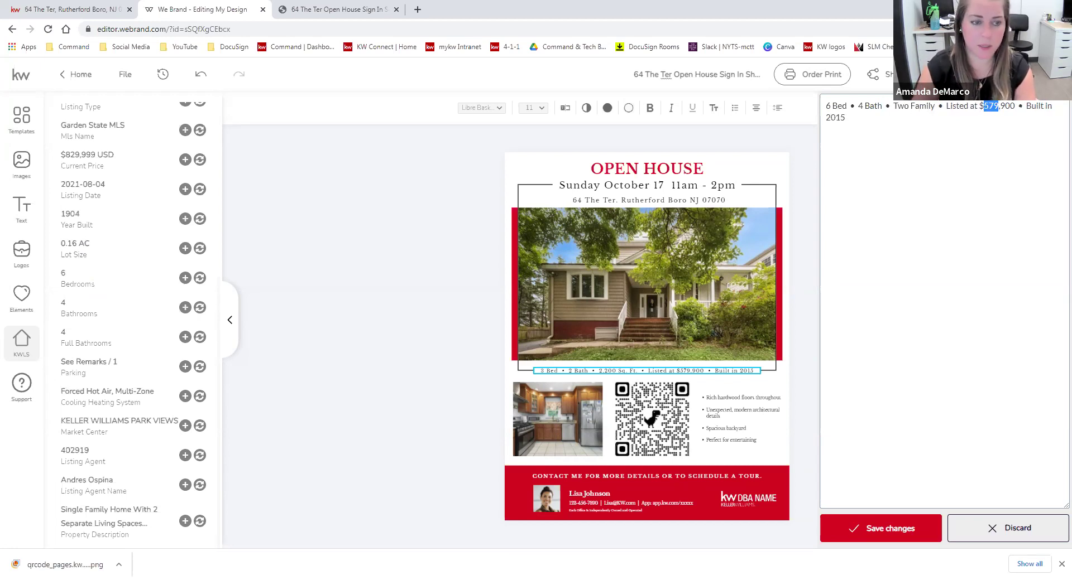
pyautogui.write('829')
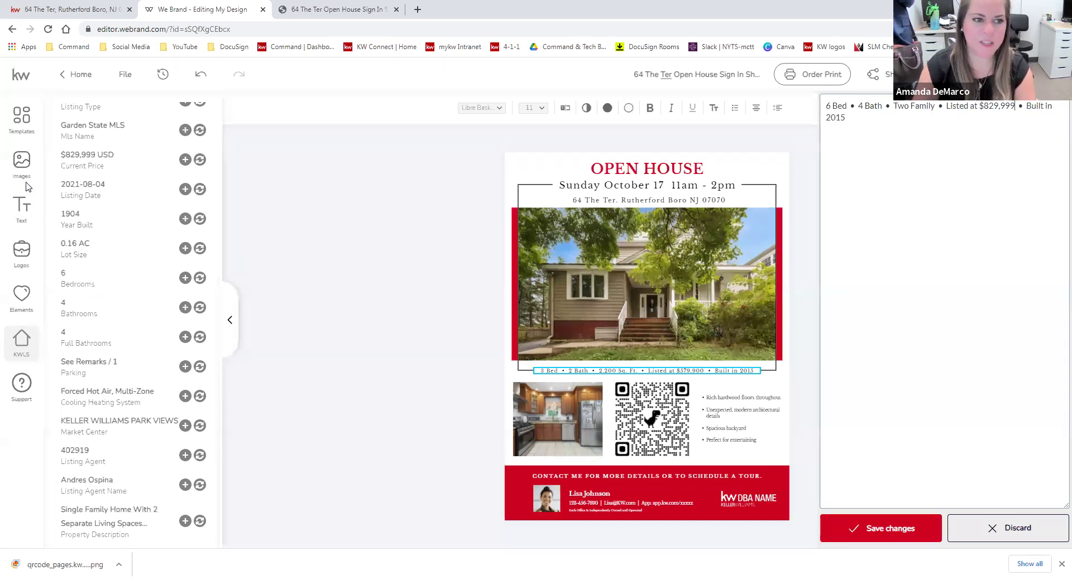
pyautogui.moveTo(858, 120); pyautogui.dragTo(910, 107)
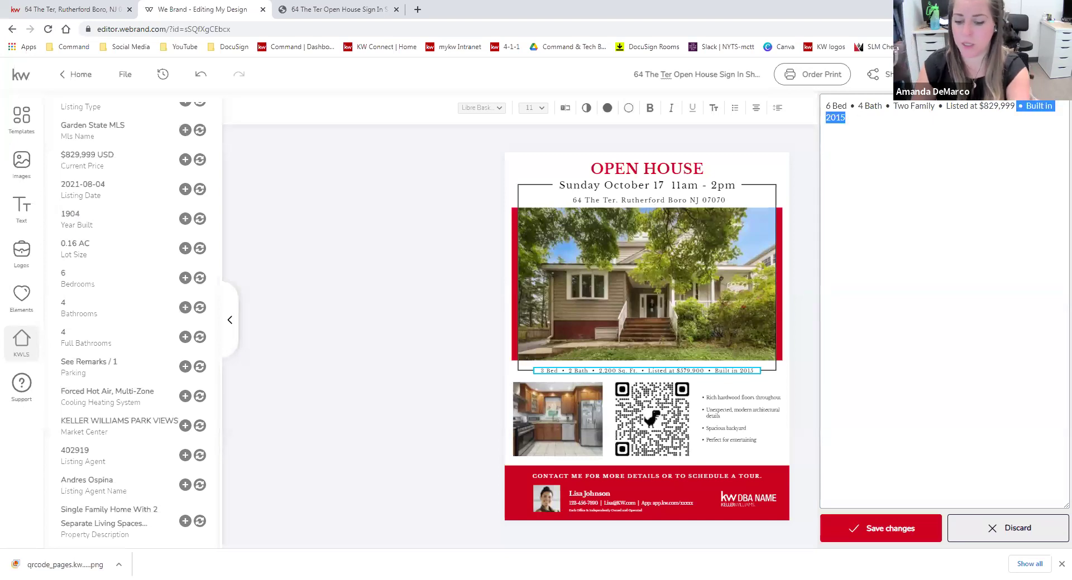
pyautogui.press('BackSpace')
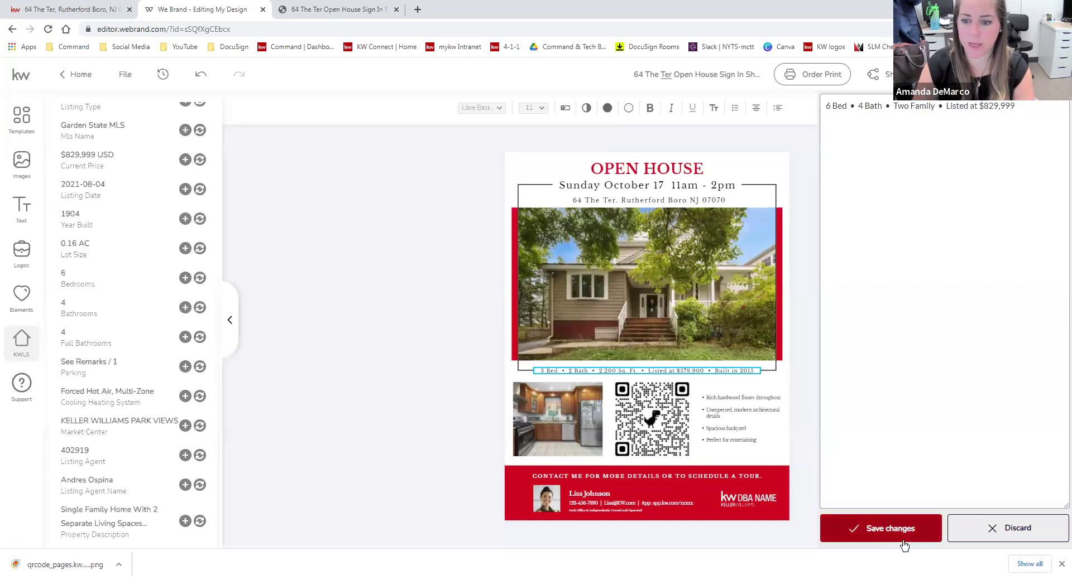
pyautogui.click(908, 531)
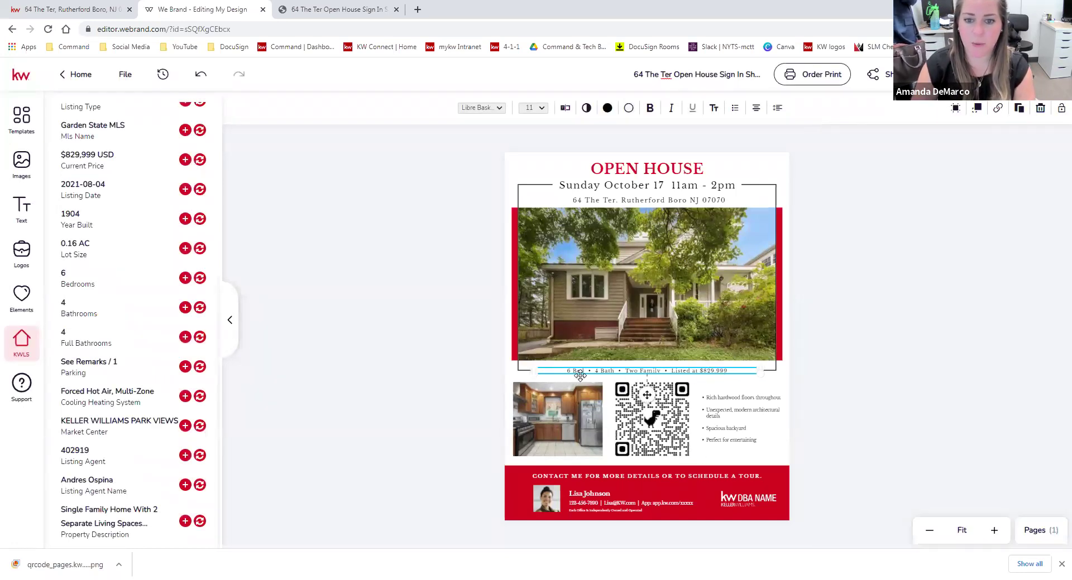
# - Set the info line text to 14 pt
pyautogui.click(537, 107)
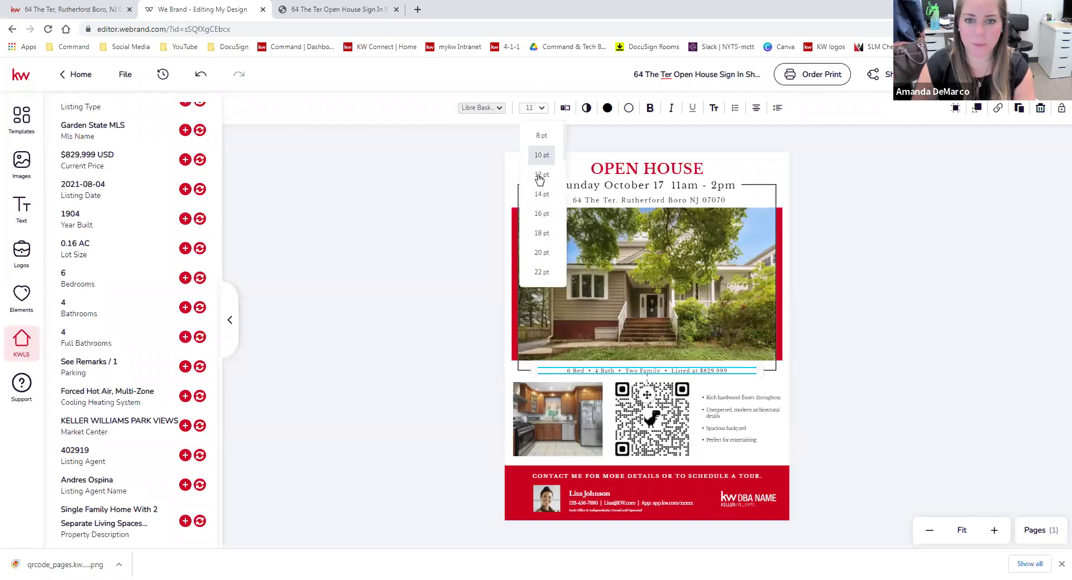
pyautogui.click(545, 206)
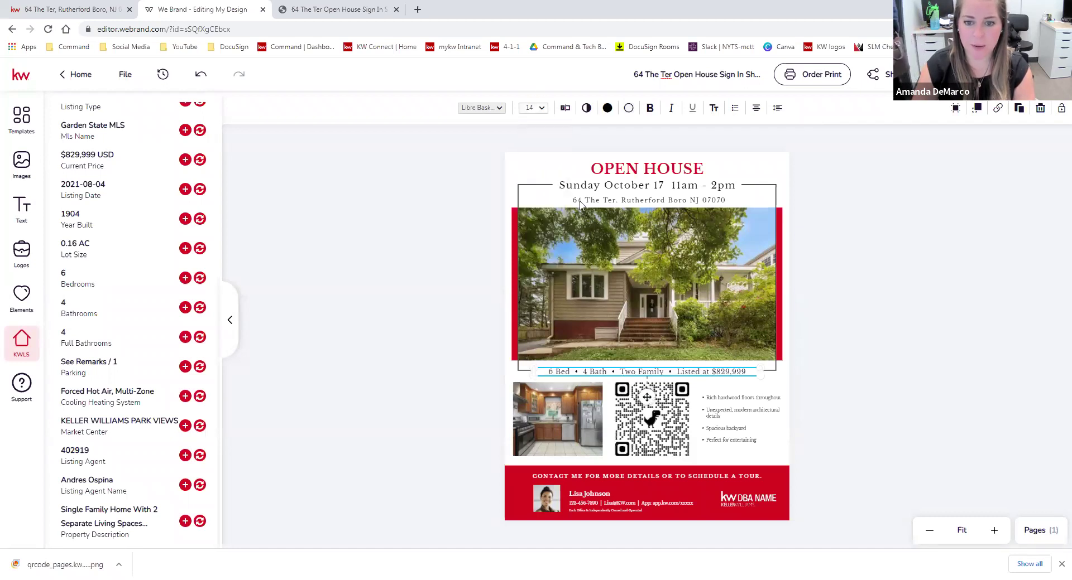
pyautogui.click(867, 357)
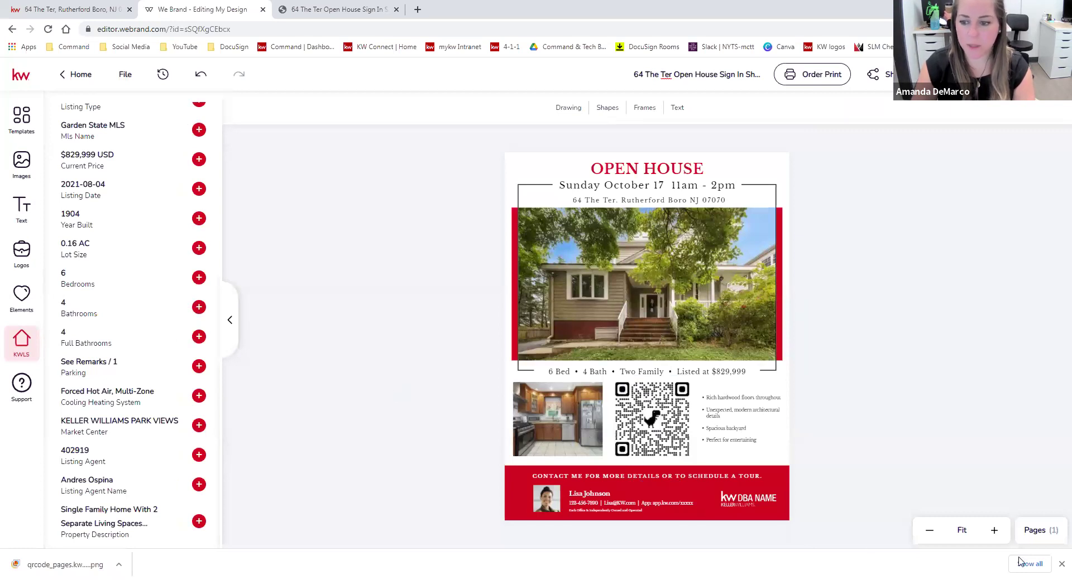
# - Hide the listing panel, zoom in, save the flyer, and open Command in a new tab
pyautogui.click(230, 324)
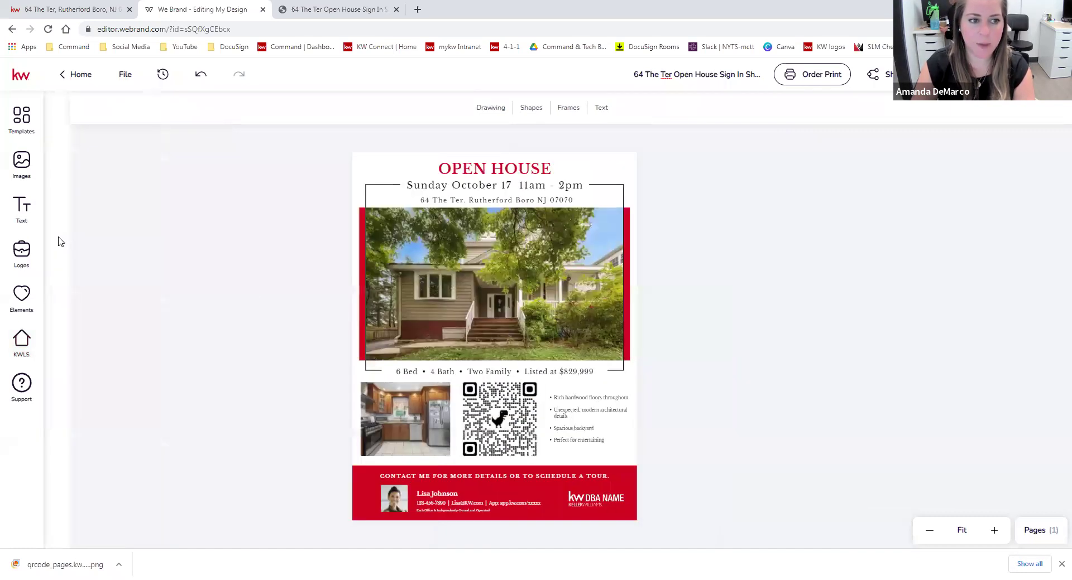
pyautogui.click(993, 531)
pyautogui.click(994, 531)
pyautogui.scroll(-3, 823, 411)
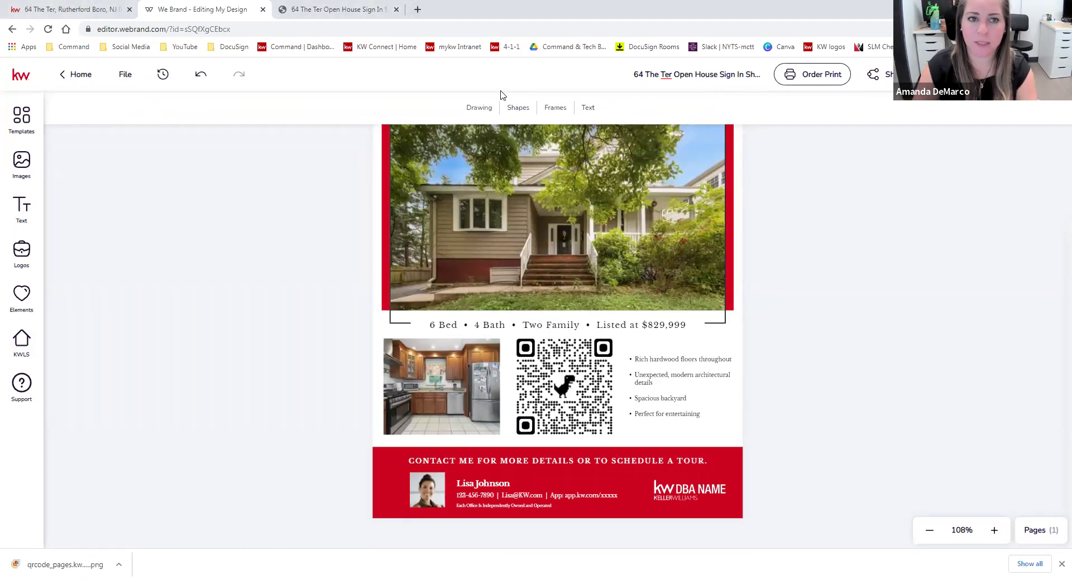
pyautogui.click(125, 75)
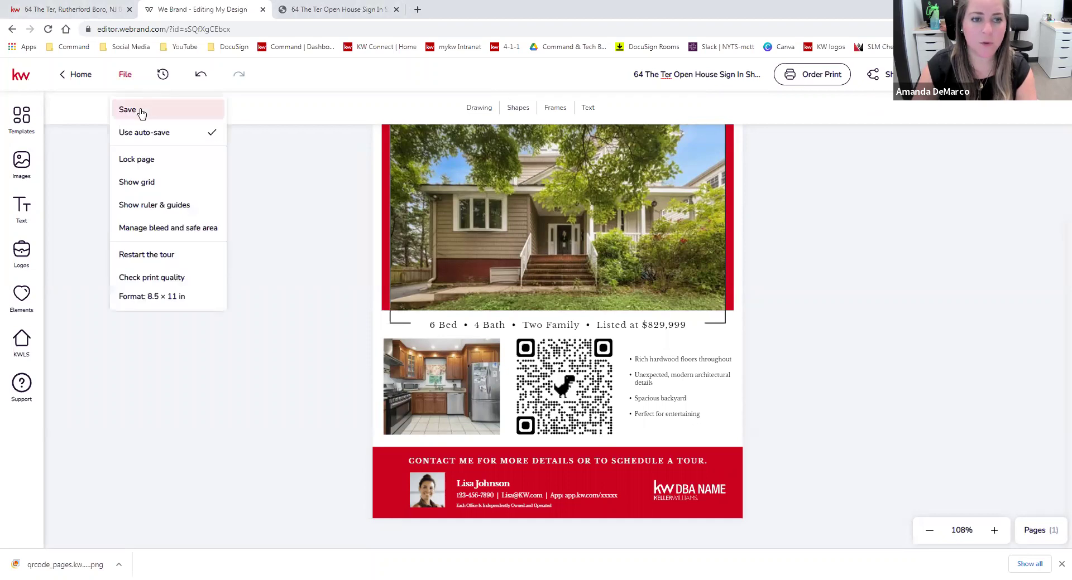
pyautogui.click(141, 110)
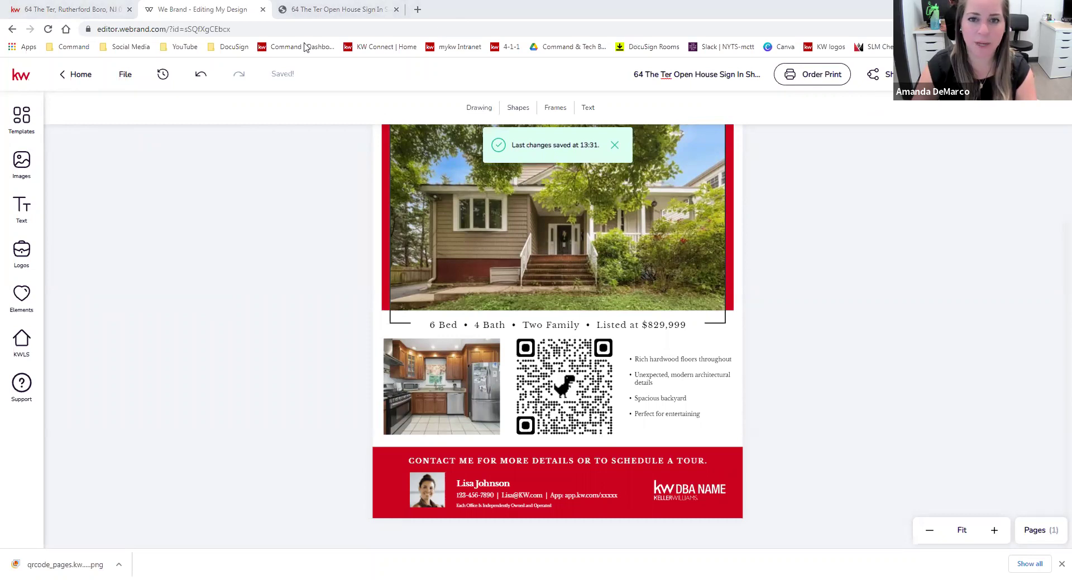
pyautogui.hotkey('ctrl', '4')
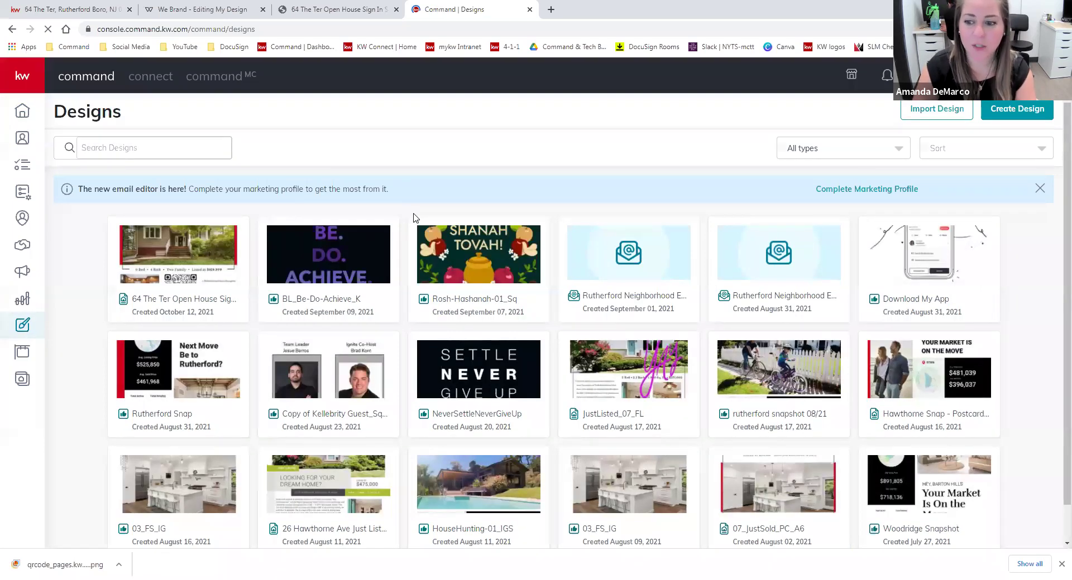
# - Search saved designs for 'open house' and open the Pierrepont Open House flyer
pyautogui.click(166, 155)
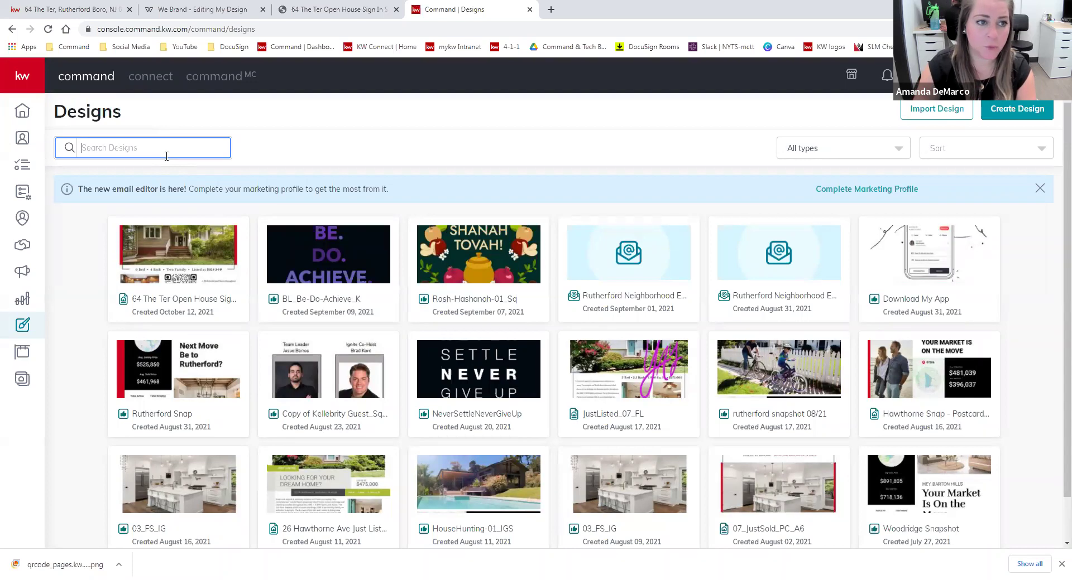
pyautogui.write('open house')
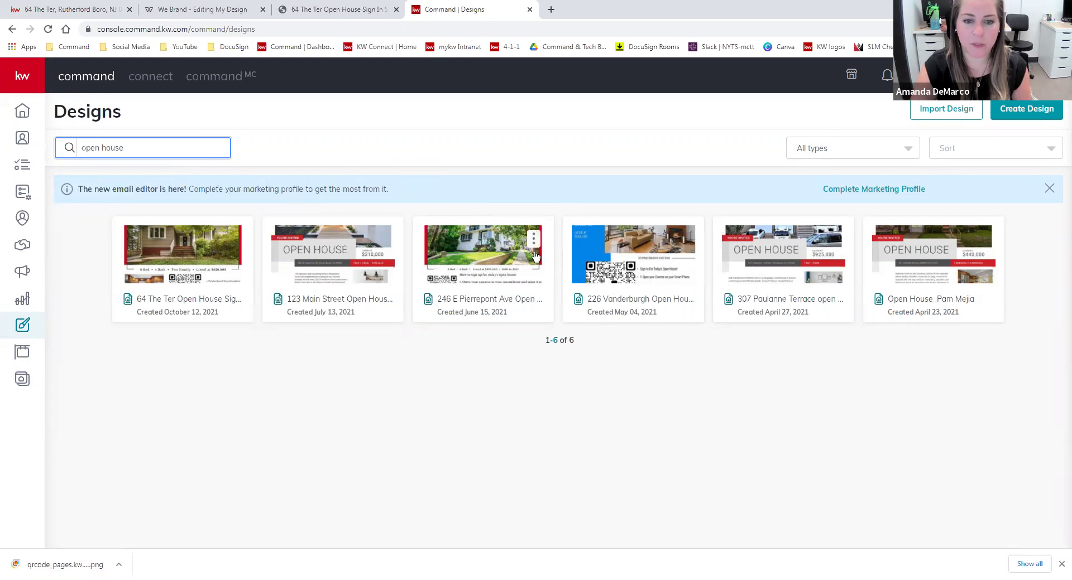
pyautogui.click(492, 266)
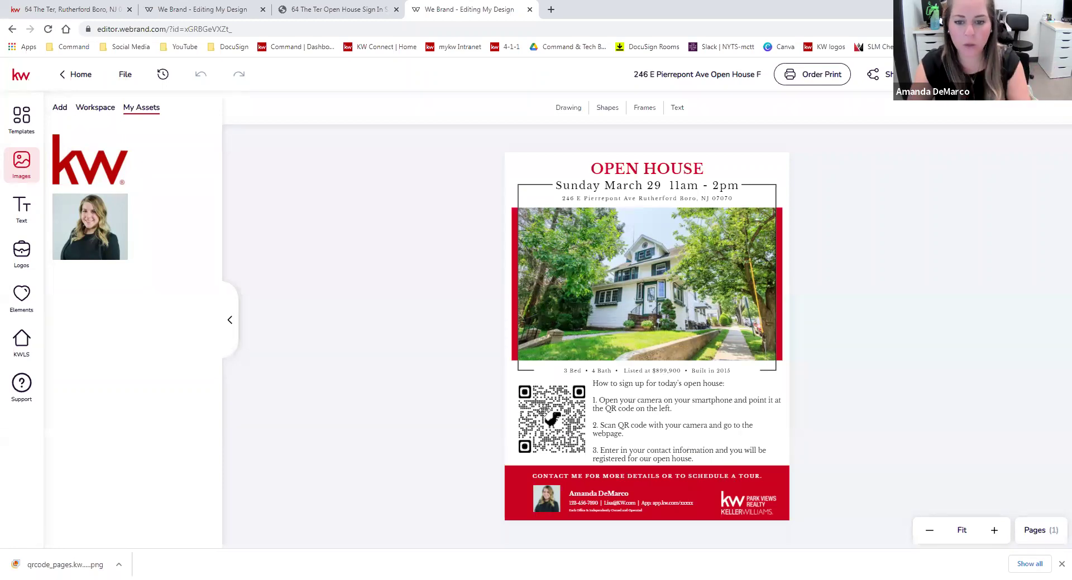
# - Delete the kitchen photo and its leftover empty image frame from the working flyer
pyautogui.click(254, 7)
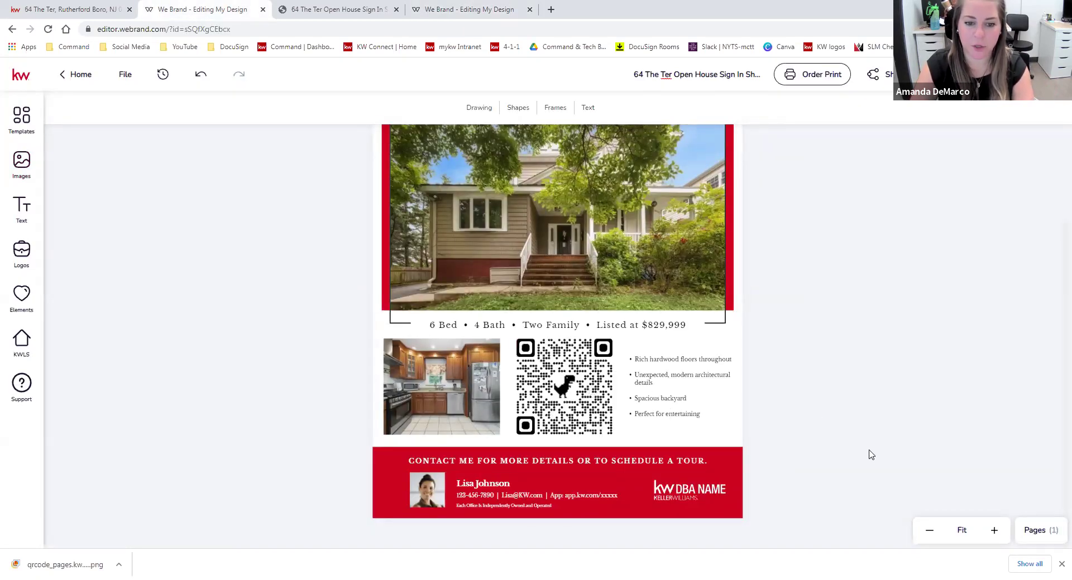
pyautogui.scroll(1, 877, 466)
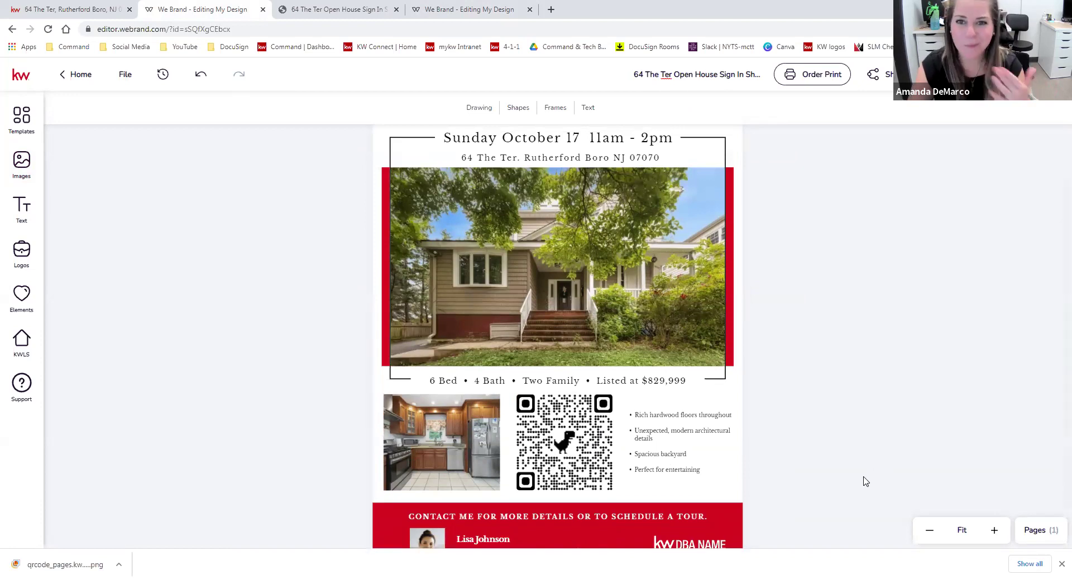
pyautogui.click(441, 448)
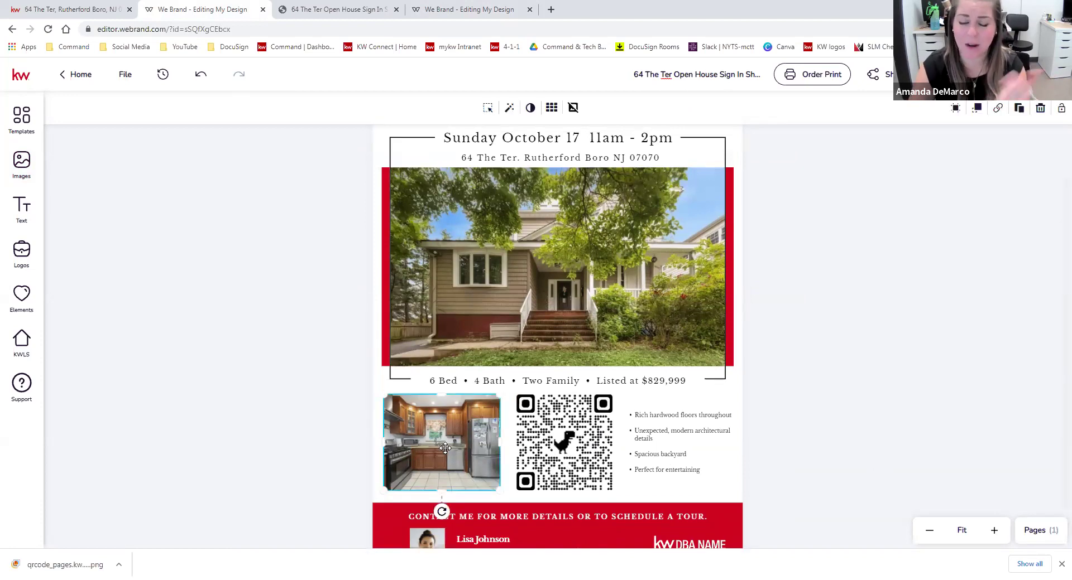
pyautogui.press('Delete')
pyautogui.click(444, 448)
pyautogui.press('Delete')
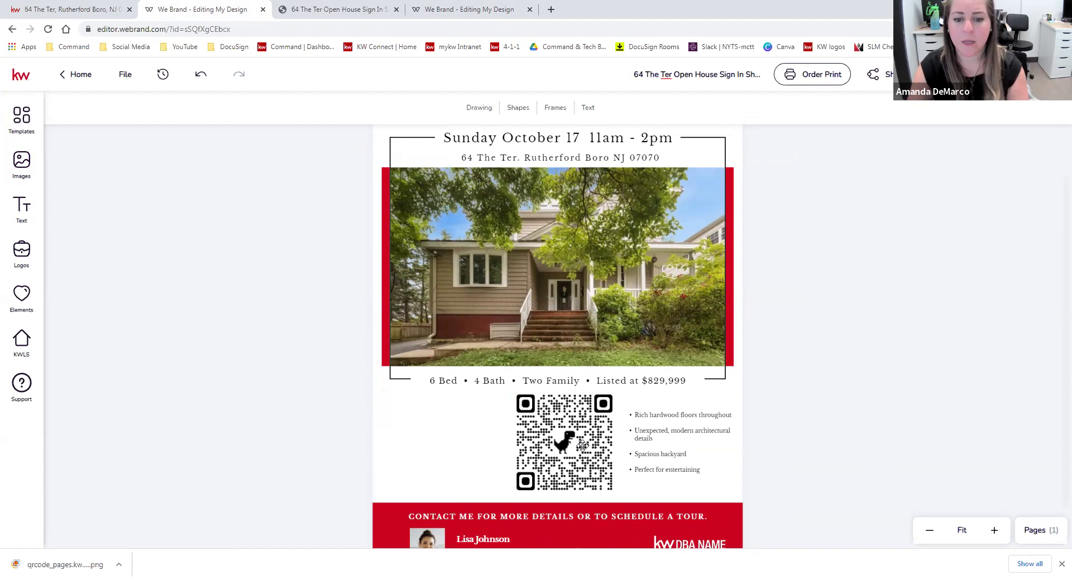
# - Move the QR code left into the gap, then select the Pierrepont flyer's How to sign up text
pyautogui.moveTo(578, 442); pyautogui.dragTo(460, 438)
pyautogui.click(420, 10)
pyautogui.click(605, 422)
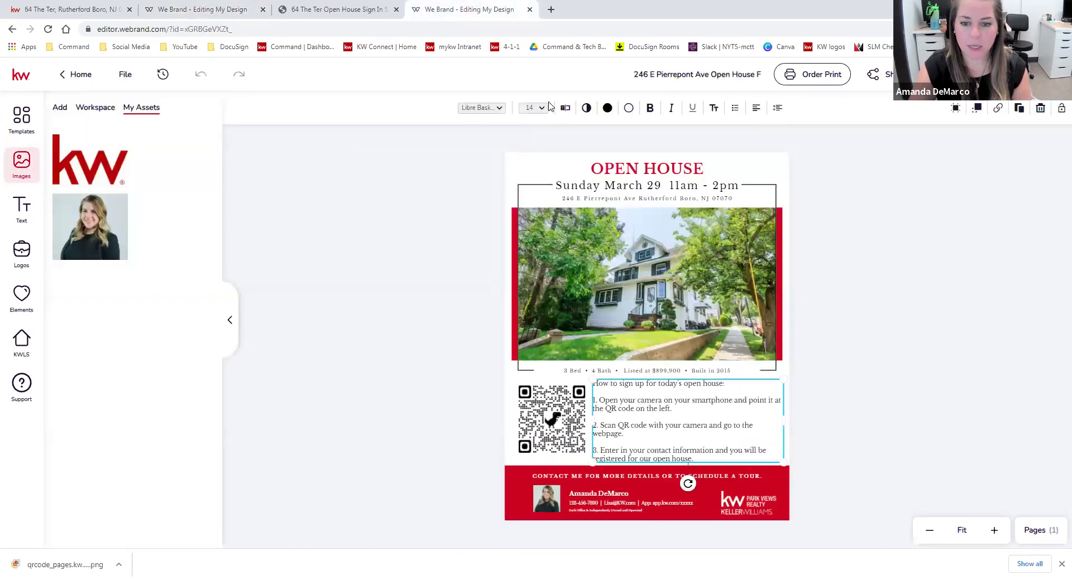
# - Replace the feature bullets with the copied How to sign up instructions and save the text
pyautogui.doubleClick(690, 431)
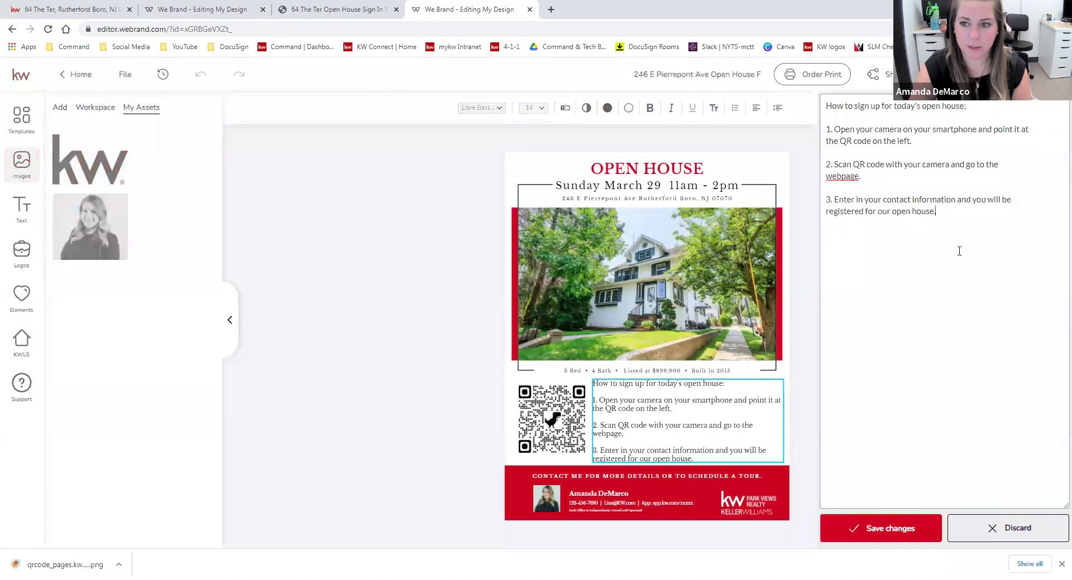
pyautogui.moveTo(978, 230); pyautogui.dragTo(825, 95)
pyautogui.hotkey('ctrl', 'c')
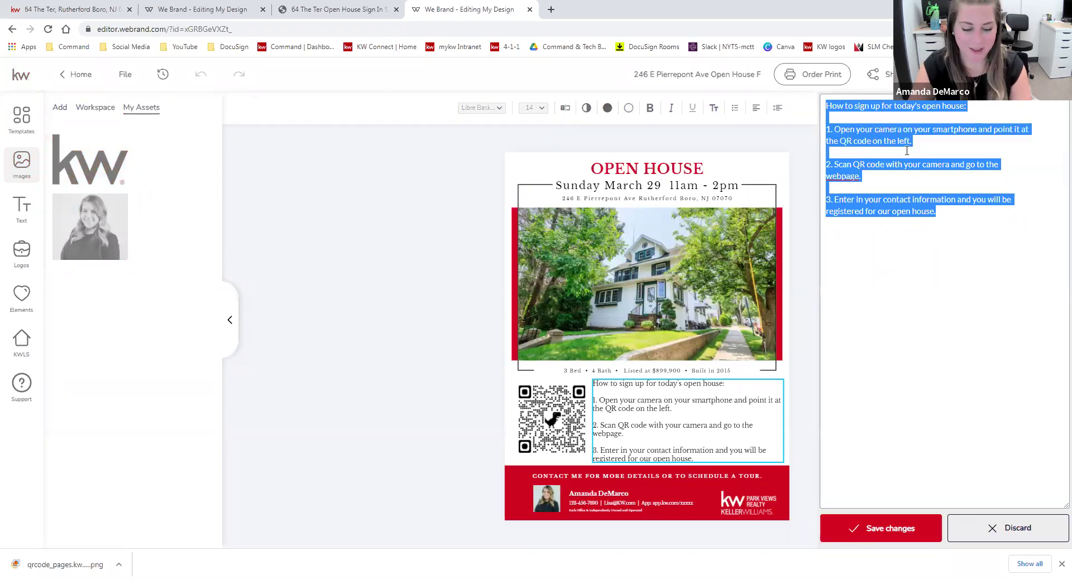
pyautogui.click(206, 11)
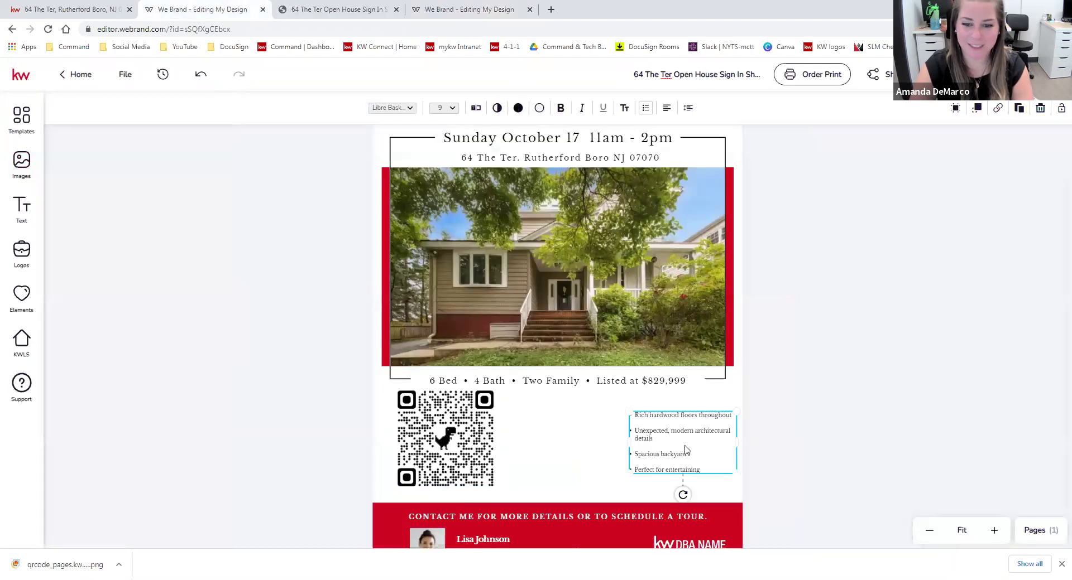
pyautogui.click(476, 108)
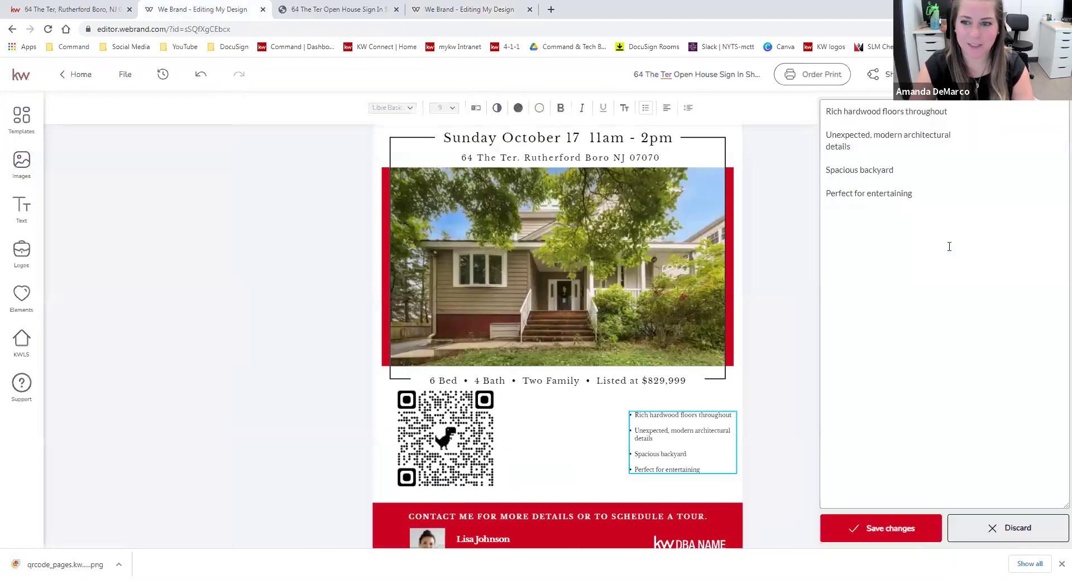
pyautogui.hotkey('ctrl', 'v')
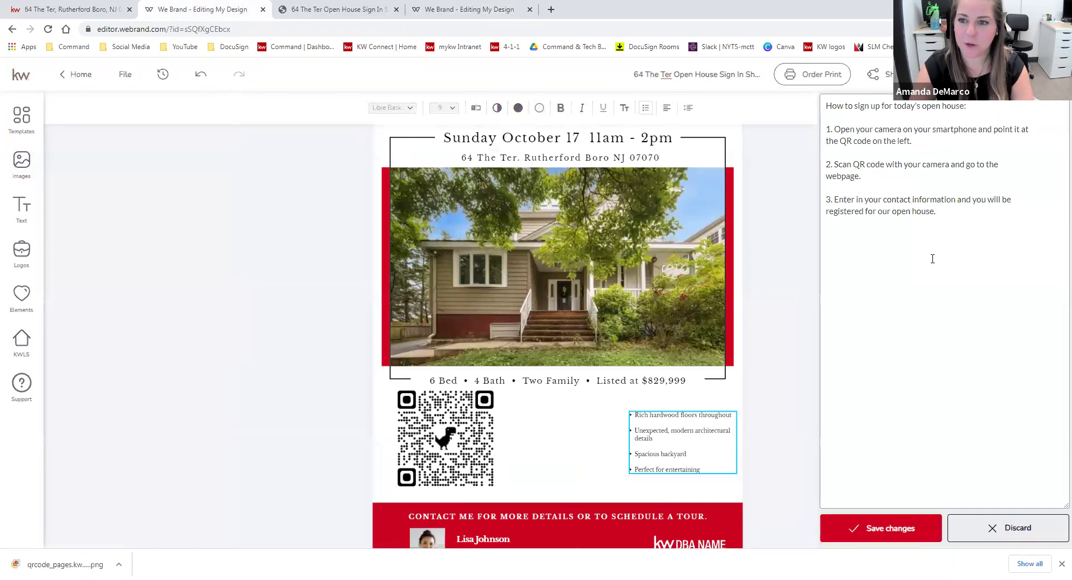
pyautogui.click(921, 528)
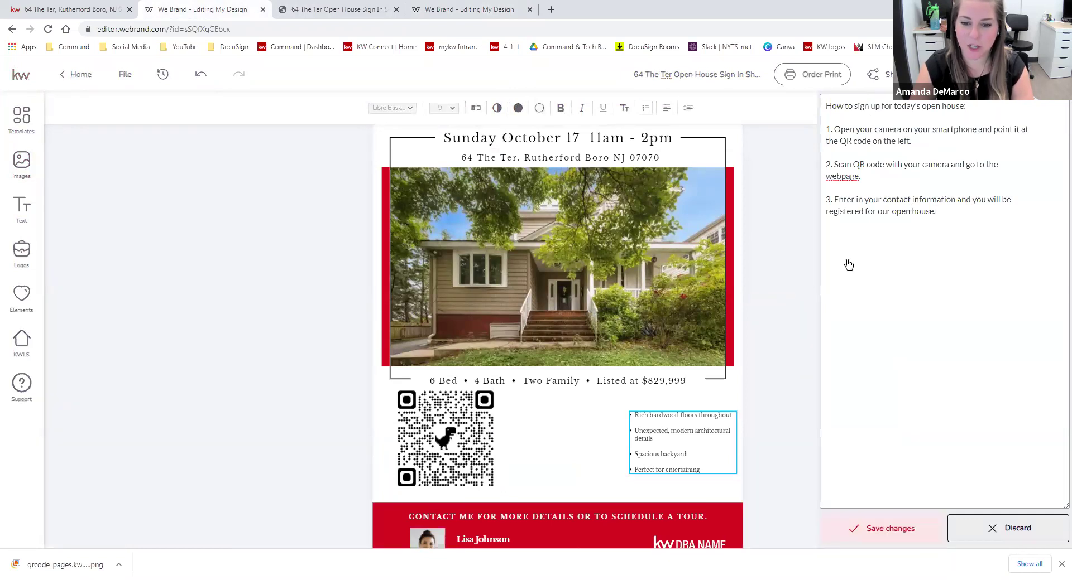
# - Move the instructions box beside the QR code and widen it on both sides
pyautogui.moveTo(686, 458); pyautogui.dragTo(621, 438)
pyautogui.moveTo(561, 445); pyautogui.dragTo(503, 454)
pyautogui.moveTo(672, 431); pyautogui.dragTo(729, 438)
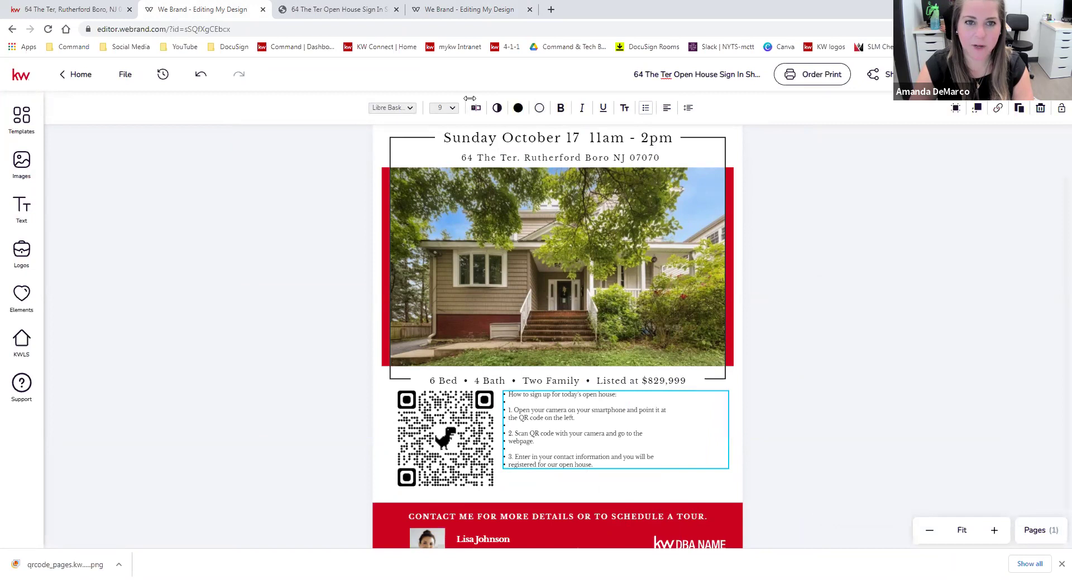
# - Set the instructions to 14 pt and join each step's broken lines into continuous sentences
pyautogui.click(443, 107)
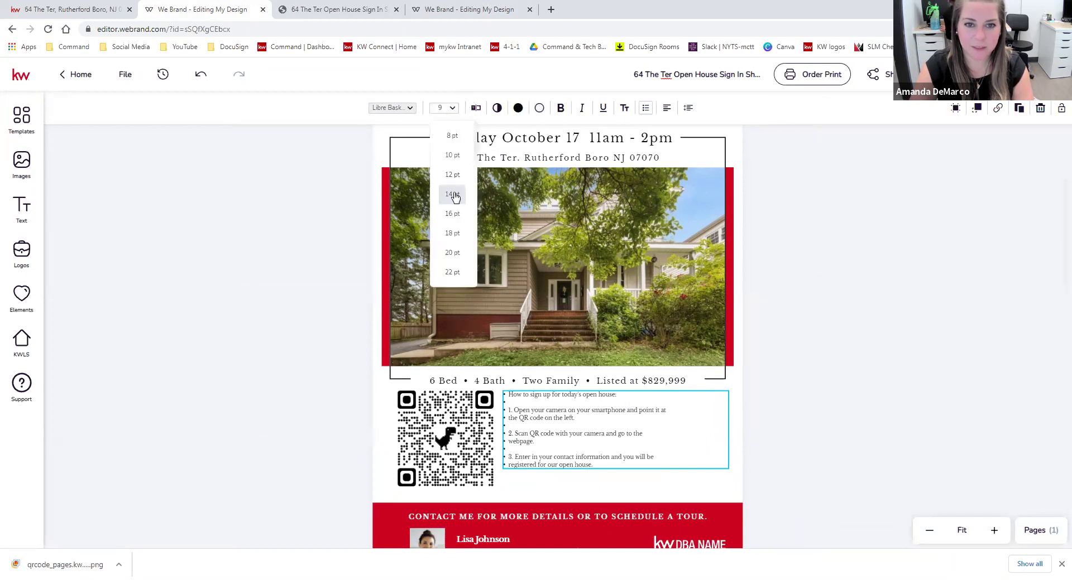
pyautogui.click(454, 192)
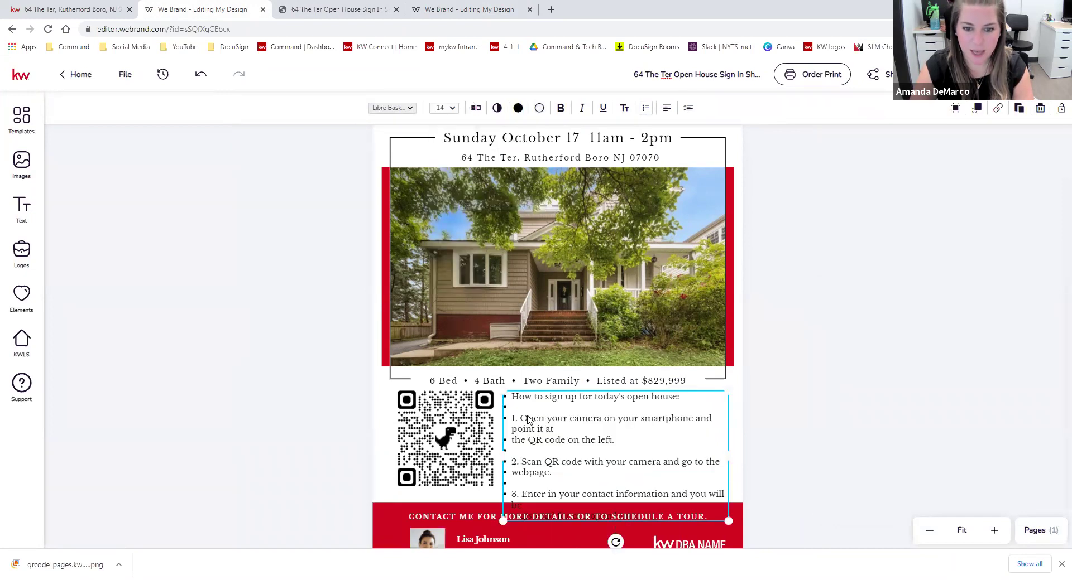
pyautogui.click(475, 108)
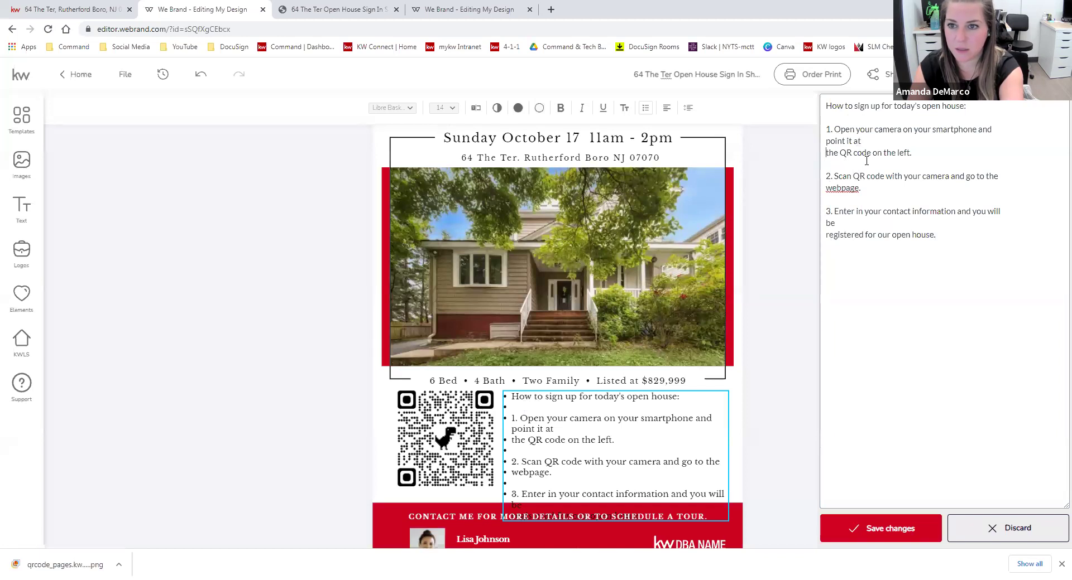
pyautogui.press('BackSpace')
pyautogui.click(827, 222)
pyautogui.press('BackSpace')
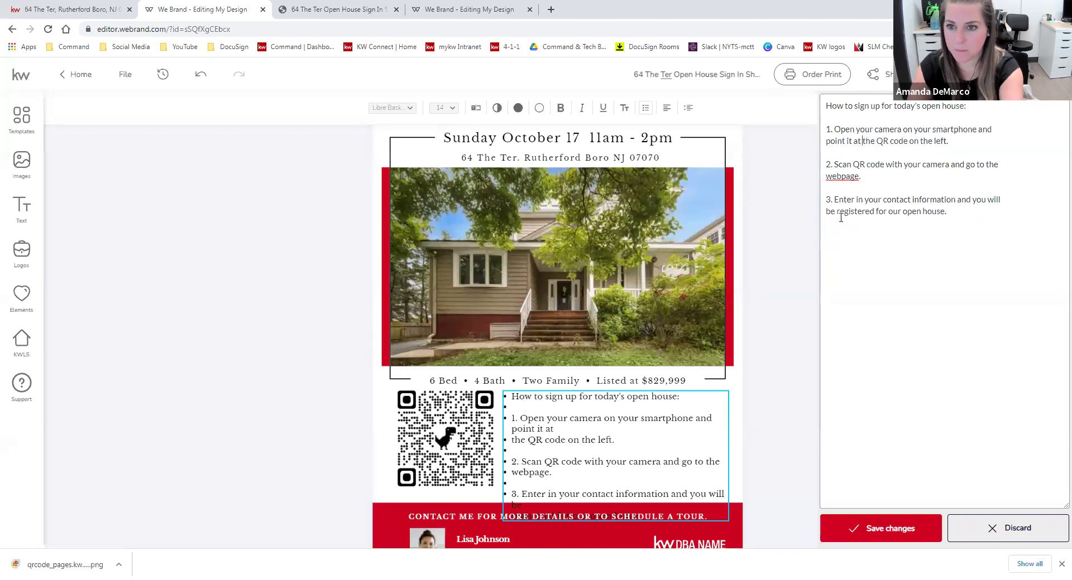
pyautogui.moveTo(827, 213); pyautogui.dragTo(875, 213)
pyautogui.press('BackSpace')
pyautogui.hotkey('ctrl', 'z')
pyautogui.click(827, 175)
pyautogui.press('BackSpace')
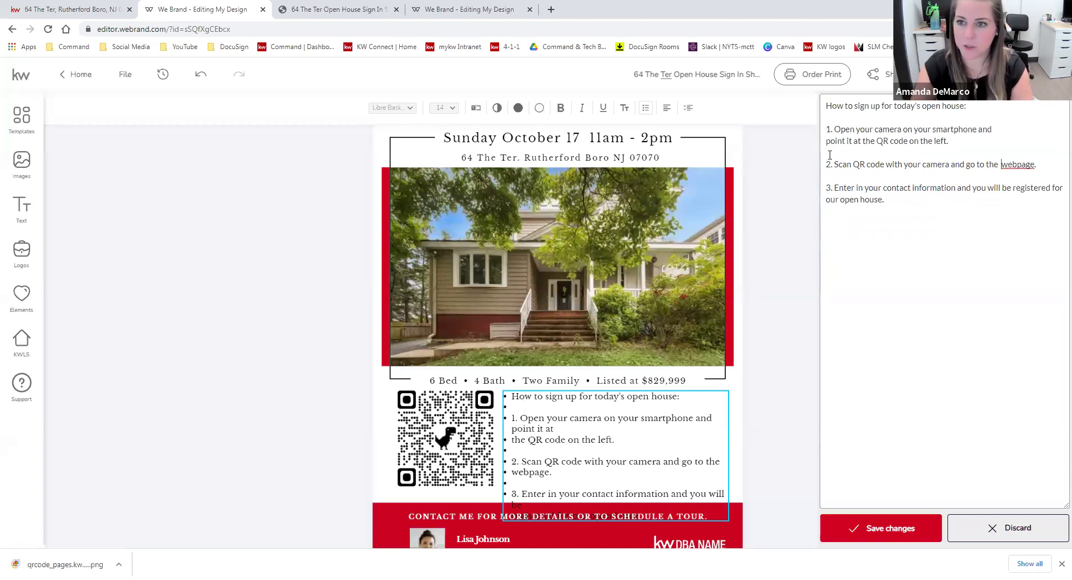
pyautogui.click(825, 141)
pyautogui.press('BackSpace')
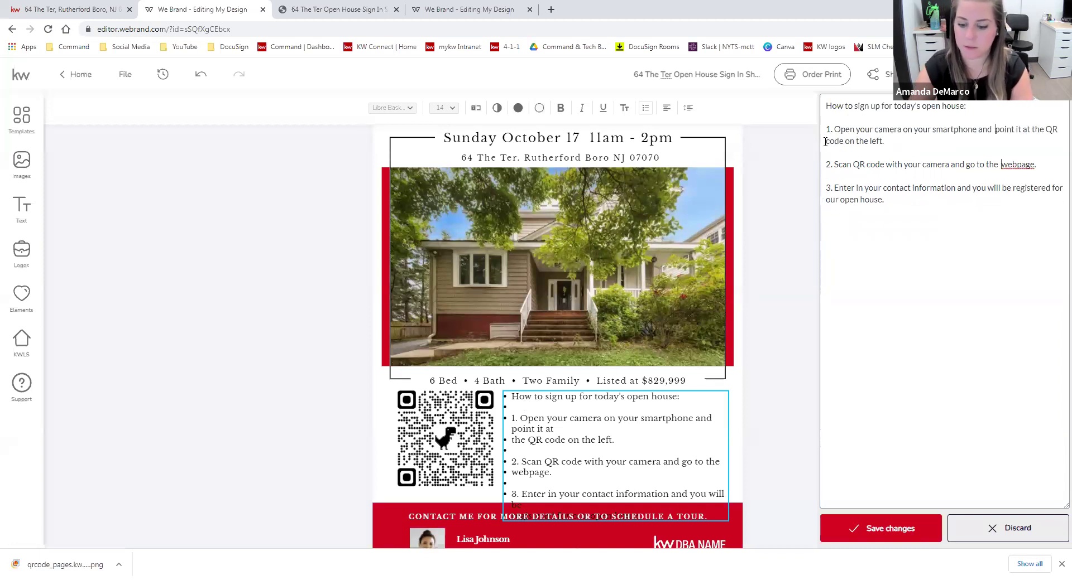
pyautogui.click(908, 529)
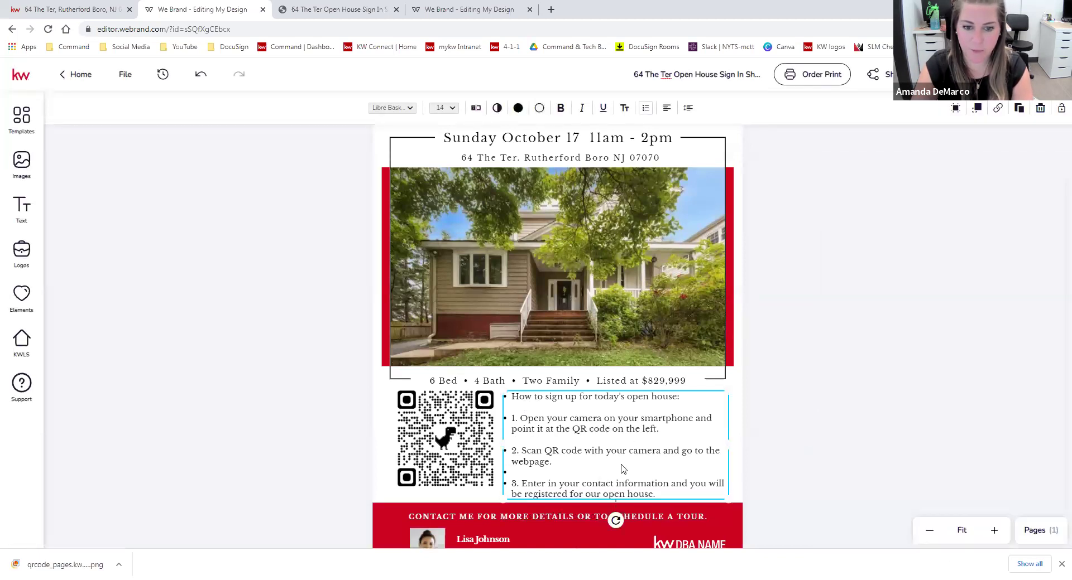
# - Turn off bullet points on the sign-up instructions and deselect the box
pyautogui.click(806, 401)
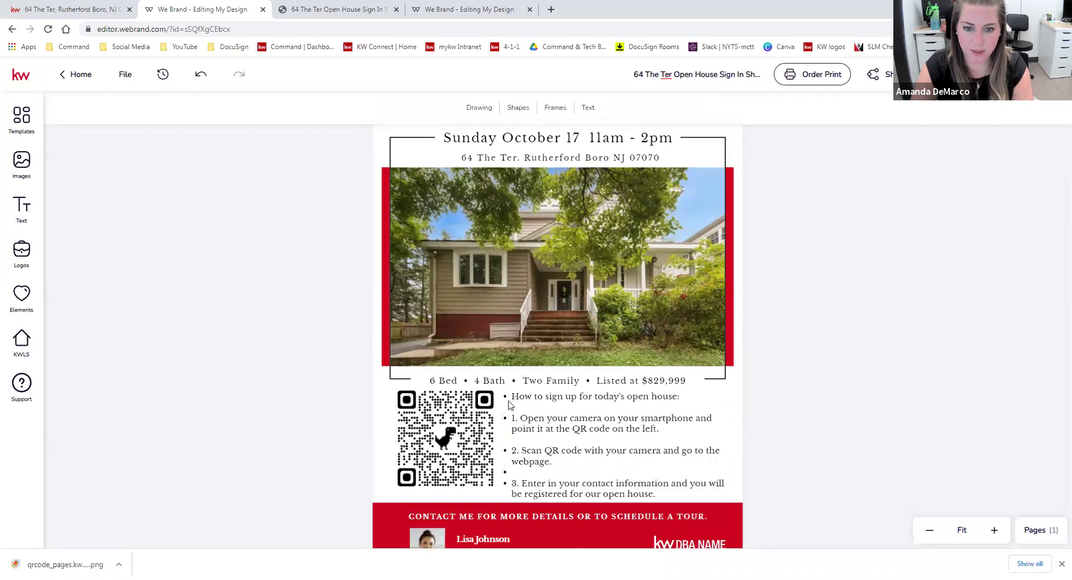
pyautogui.click(526, 452)
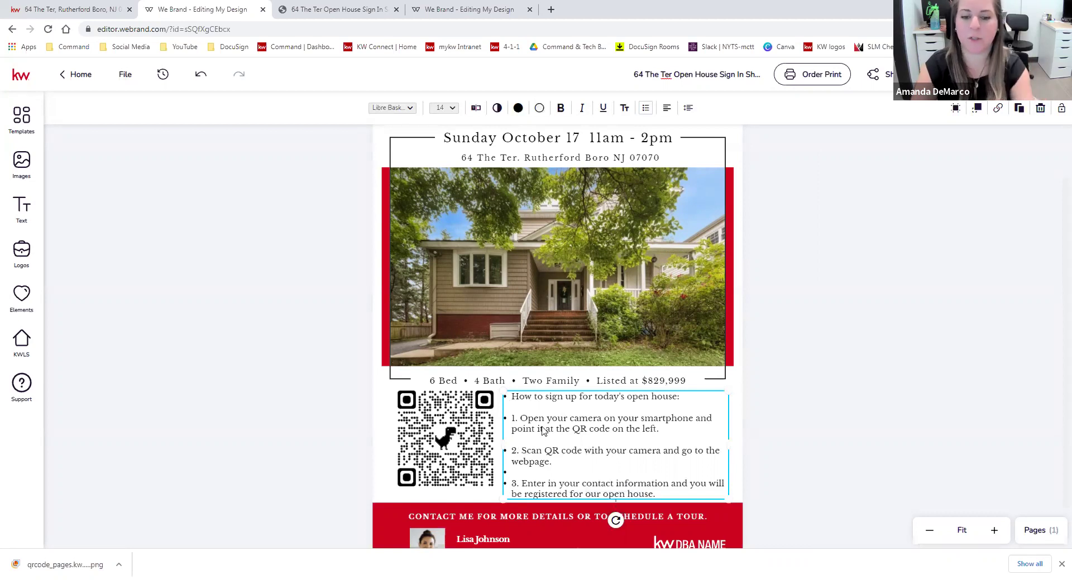
pyautogui.click(644, 111)
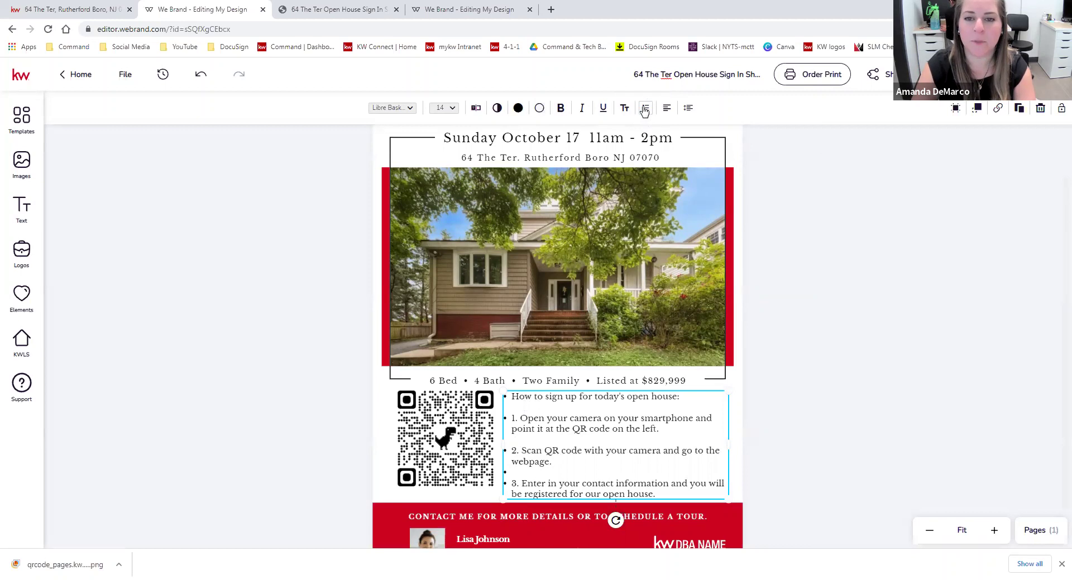
pyautogui.click(644, 110)
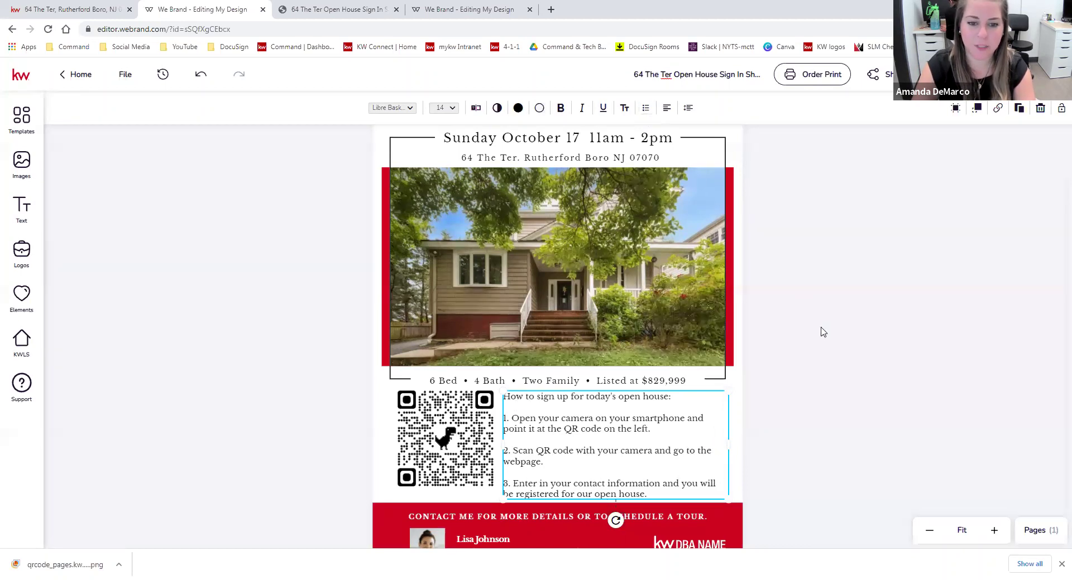
pyautogui.press('Escape')
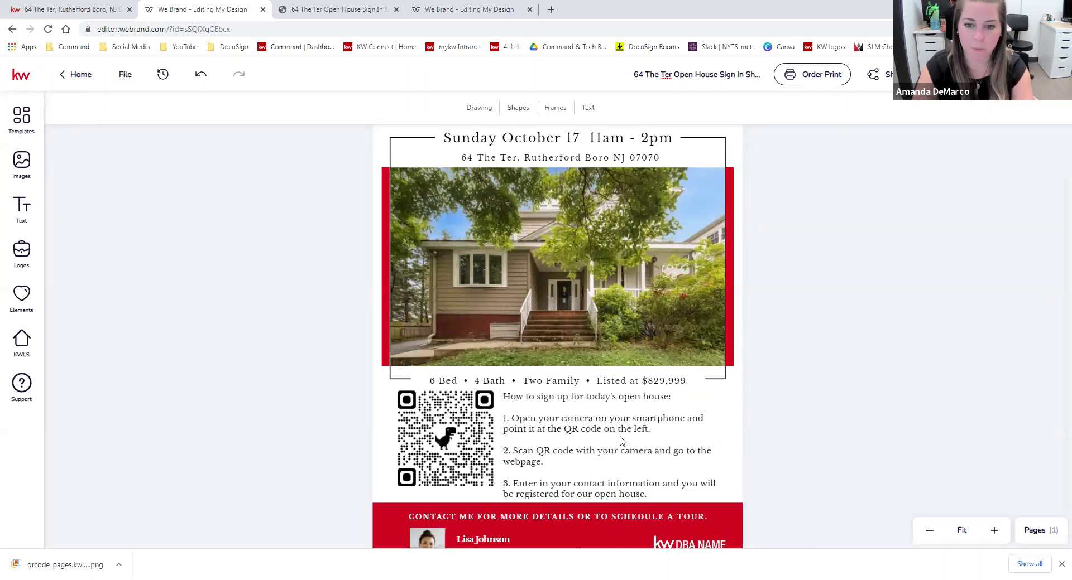
# - Nudge the QR code and the sign-up instructions slightly left
pyautogui.moveTo(450, 439); pyautogui.dragTo(442, 441)
pyautogui.click(603, 469)
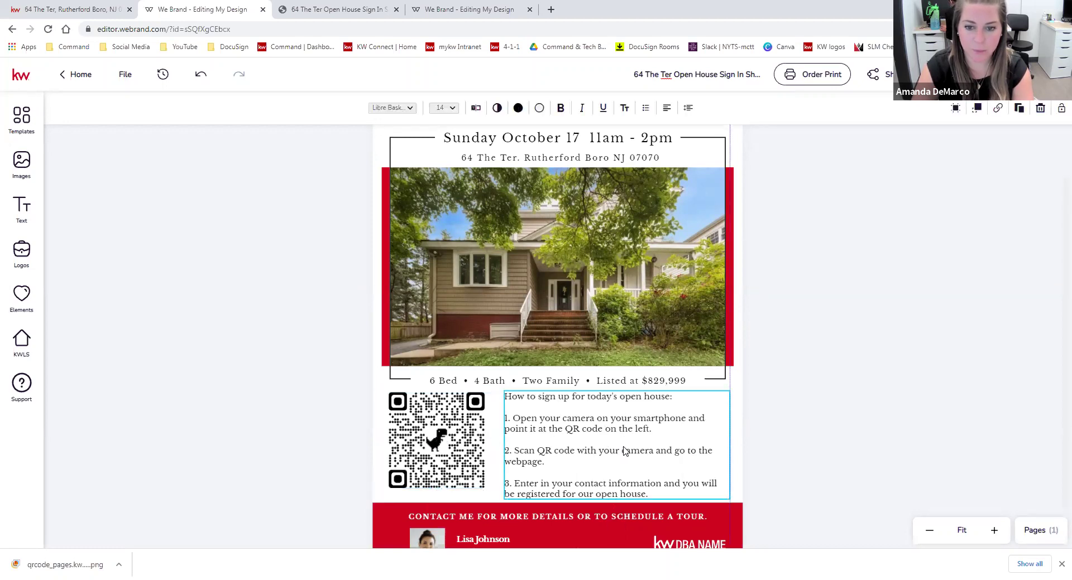
pyautogui.moveTo(623, 451); pyautogui.dragTo(621, 451)
pyautogui.click(790, 387)
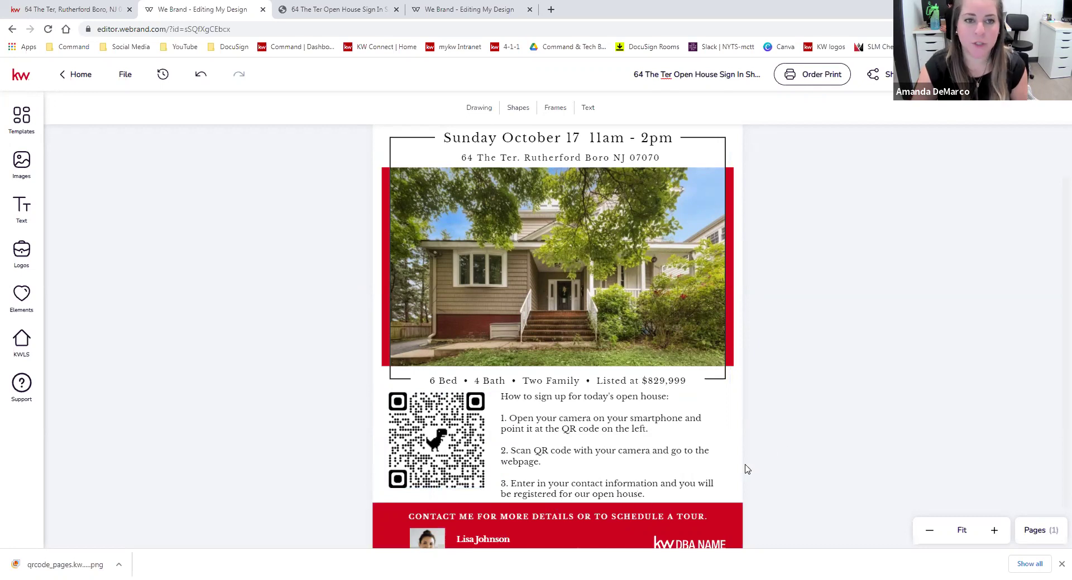
# - Check the contact footer and select the KW DBA NAME placeholder logo
pyautogui.scroll(-2, 802, 449)
pyautogui.scroll(2, 802, 450)
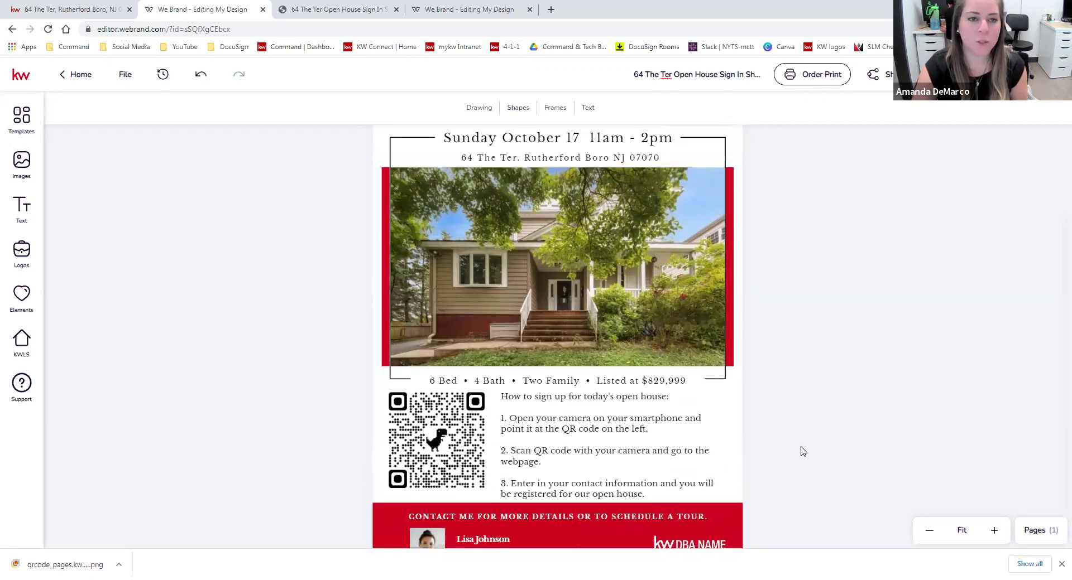
pyautogui.scroll(-1, 804, 454)
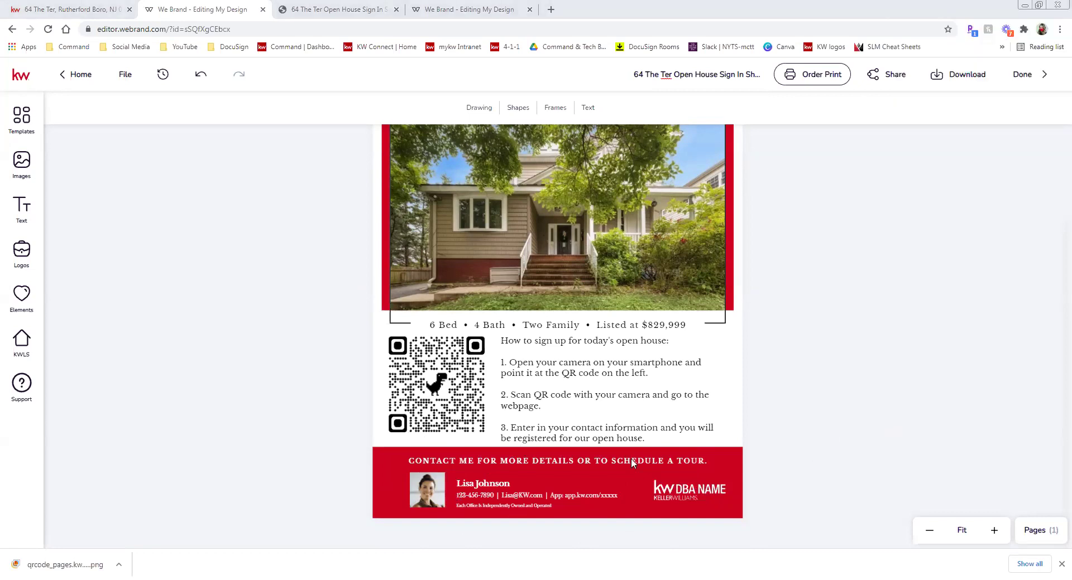
pyautogui.click(708, 491)
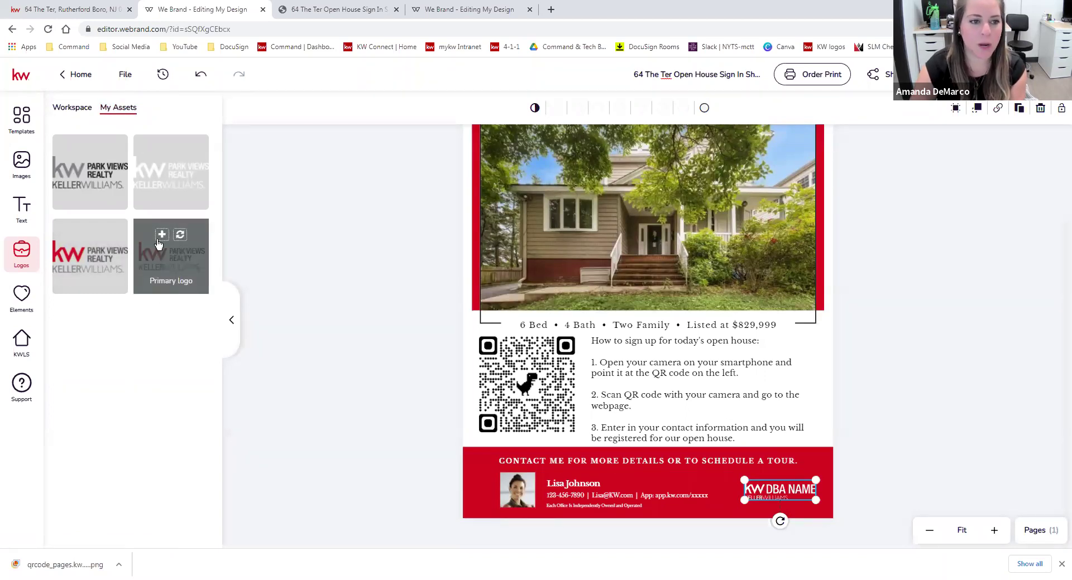
# - Swap the footer logo for the Park Views Realty Keller Williams logo from My Assets and nudge it up
pyautogui.moveTo(166, 176)
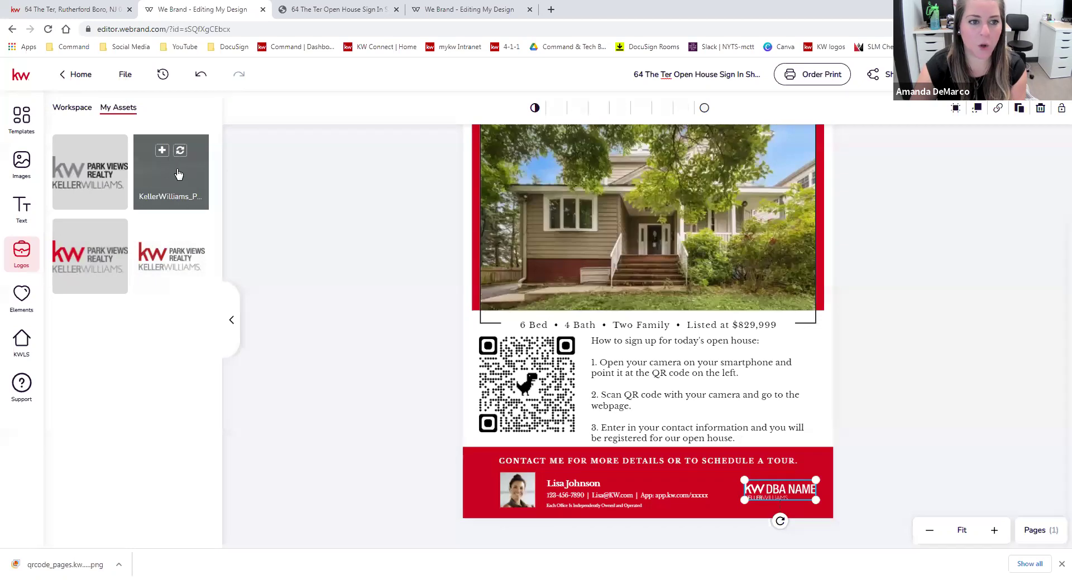
pyautogui.click(179, 150)
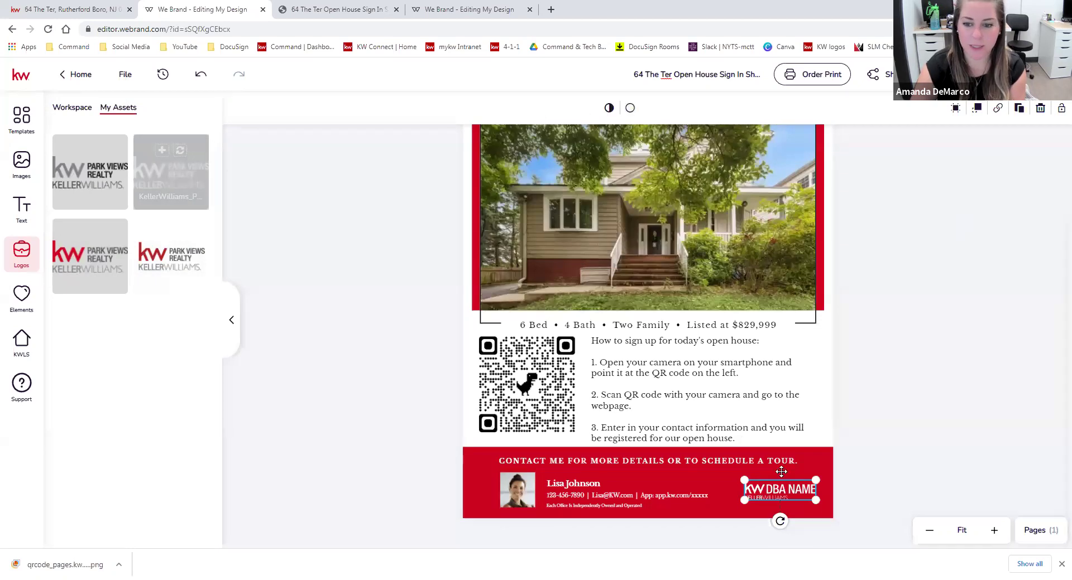
pyautogui.moveTo(780, 498); pyautogui.dragTo(779, 496)
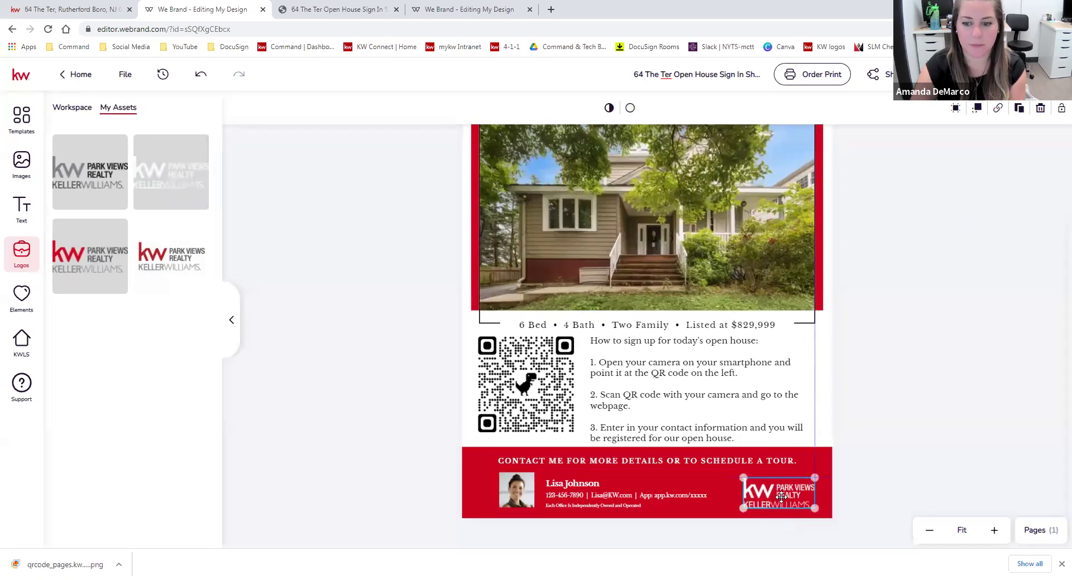
pyautogui.click(590, 484)
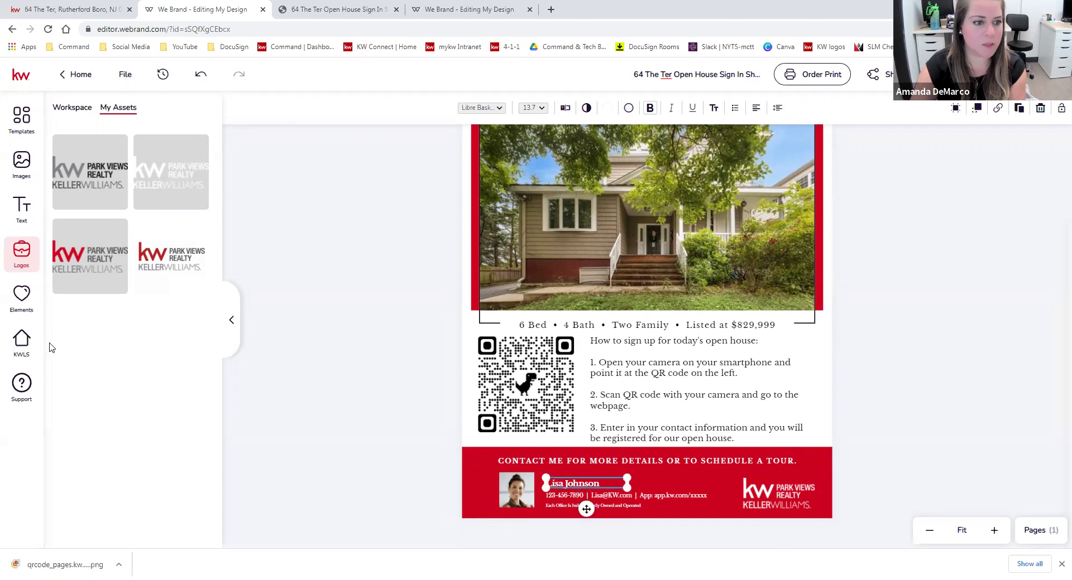
# - Show the saved text assets under Text > My Assets
pyautogui.click(21, 119)
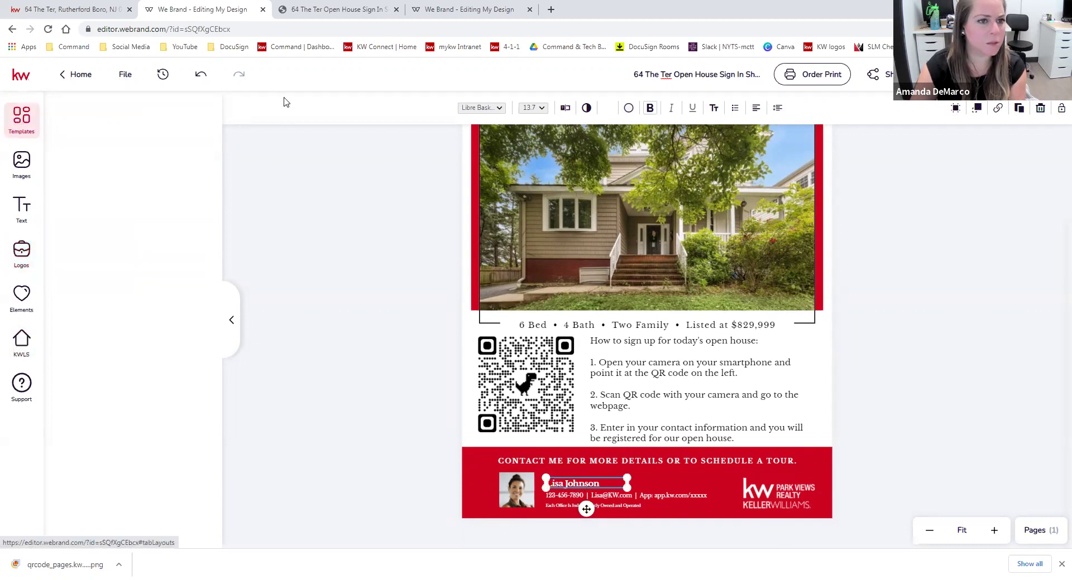
pyautogui.click(22, 302)
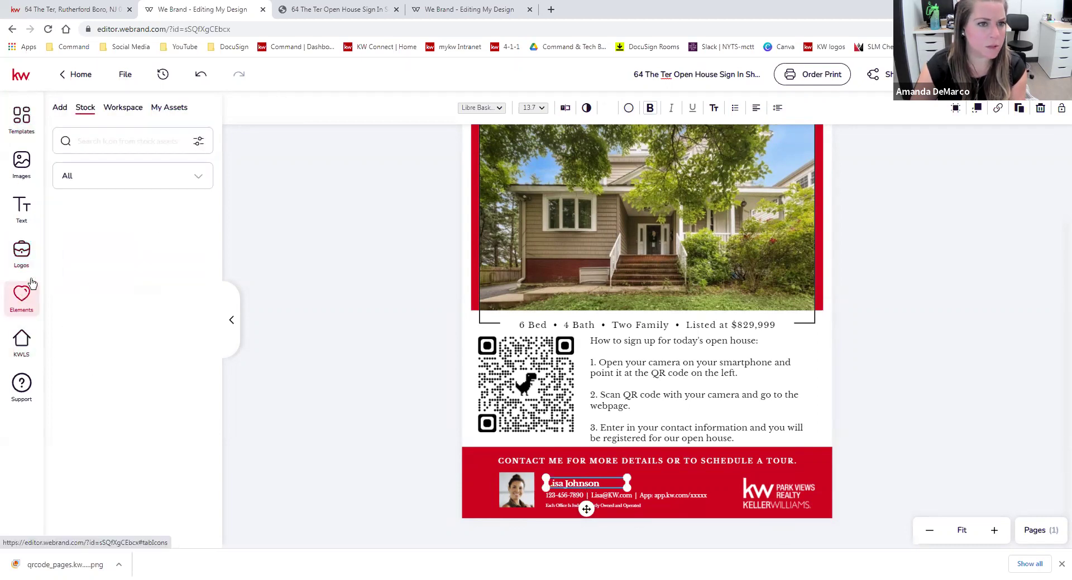
pyautogui.click(21, 208)
pyautogui.click(179, 107)
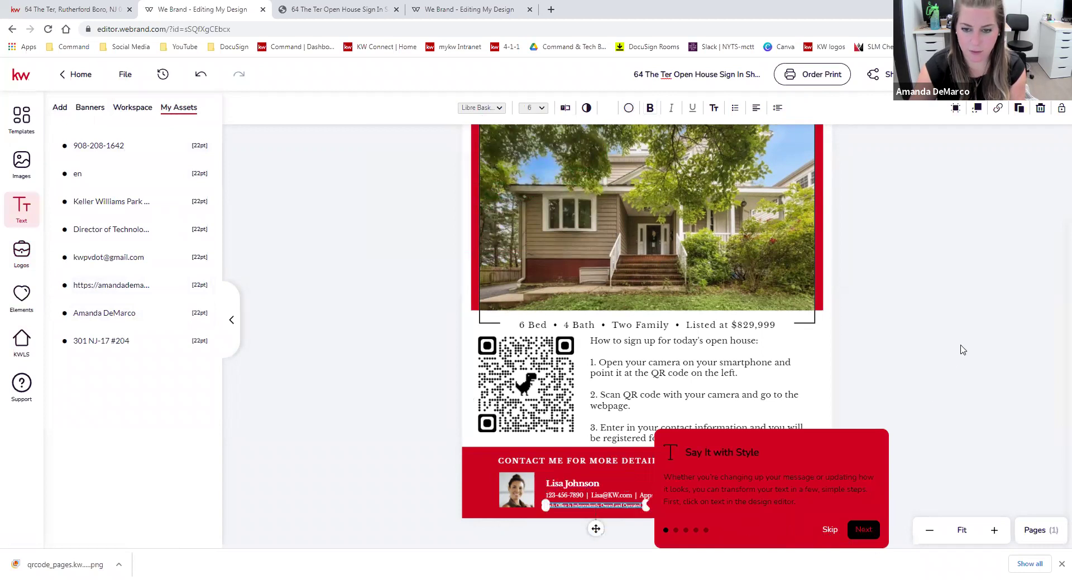
# - Save the flyer with File > Save
pyautogui.click(870, 535)
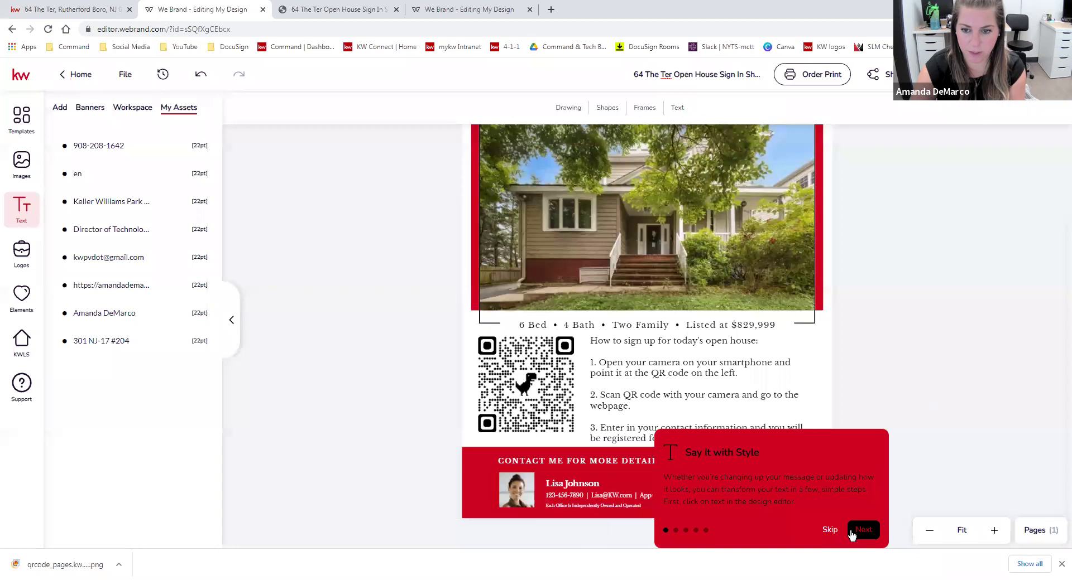
pyautogui.click(126, 75)
pyautogui.click(158, 114)
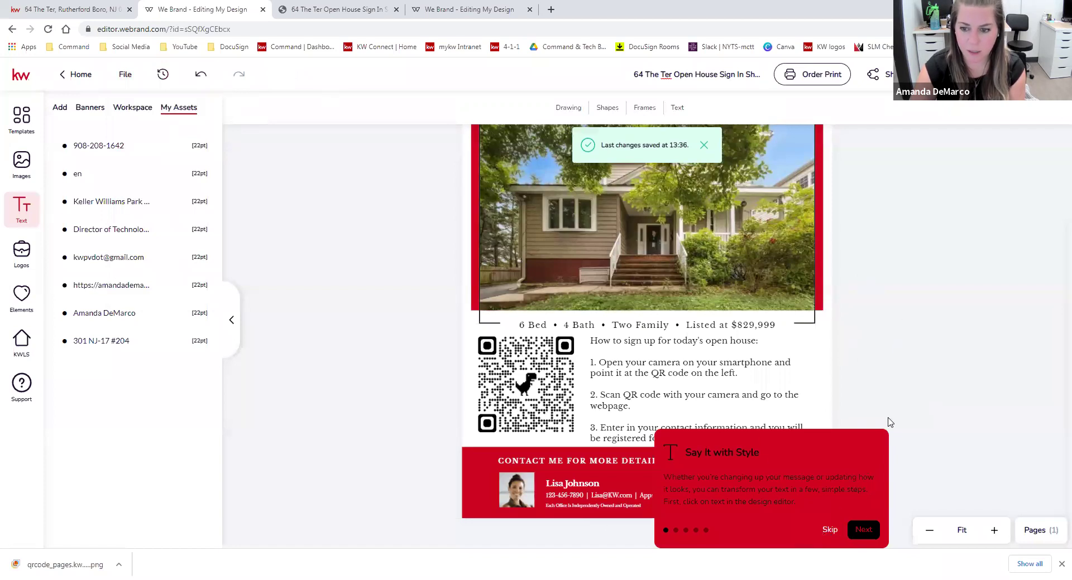
pyautogui.scroll(2, 889, 423)
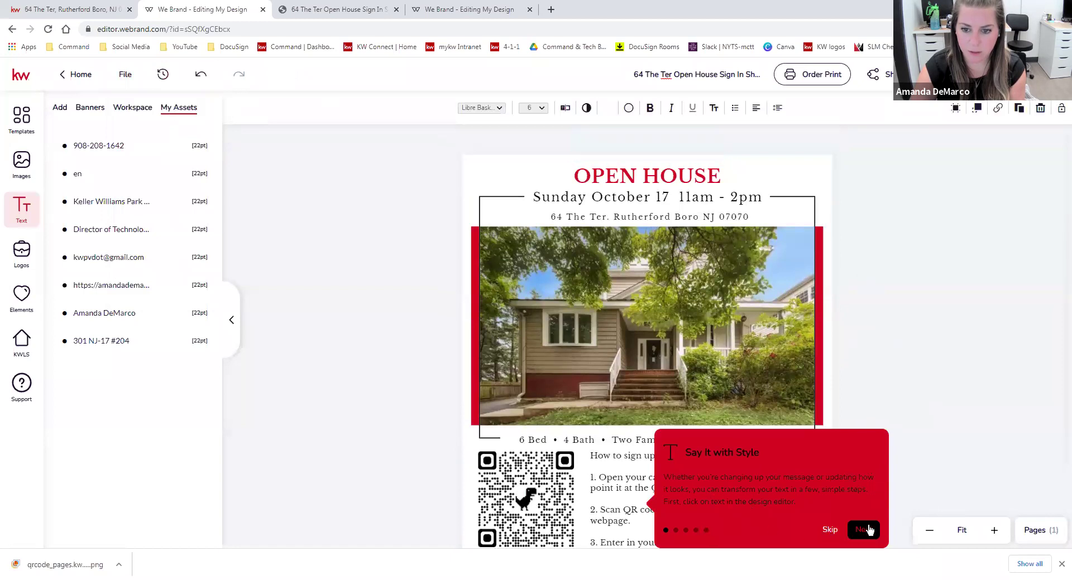
pyautogui.scroll(-2, 902, 368)
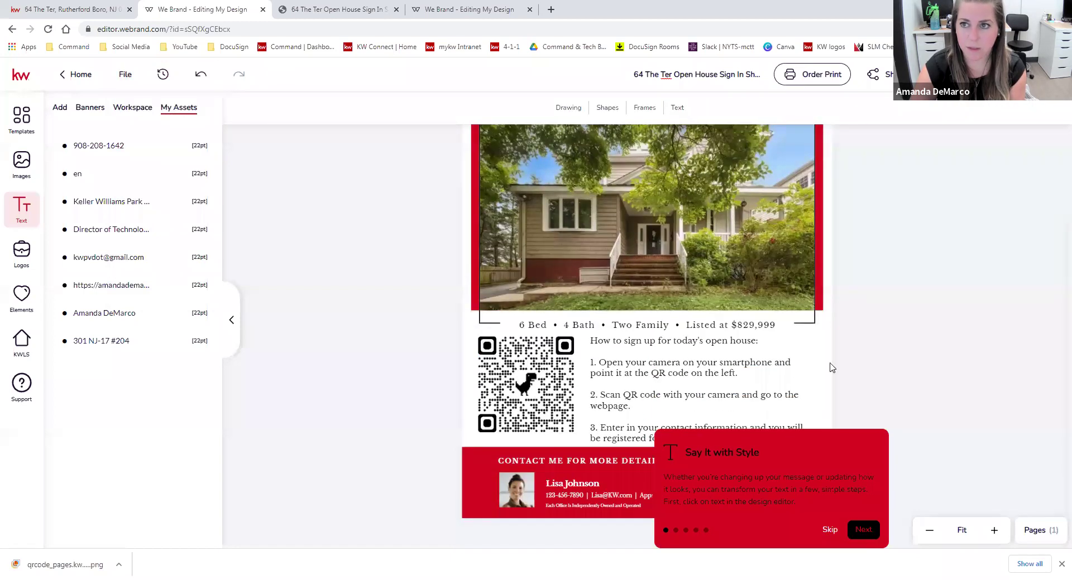
pyautogui.click(48, 29)
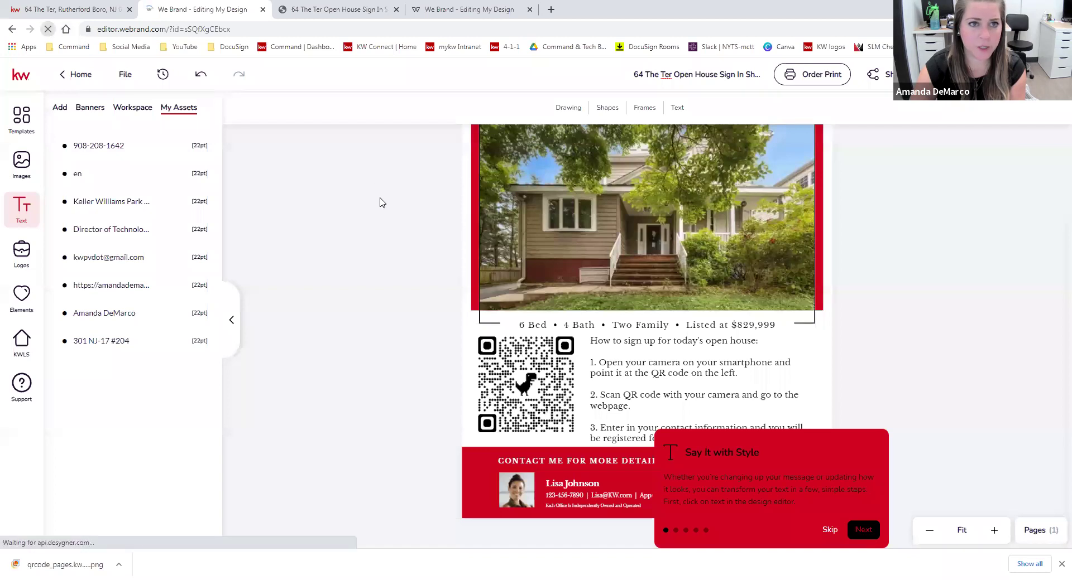
# - Close the duplicate We Brand editor tab and zoom in on the flyer
pyautogui.click(529, 9)
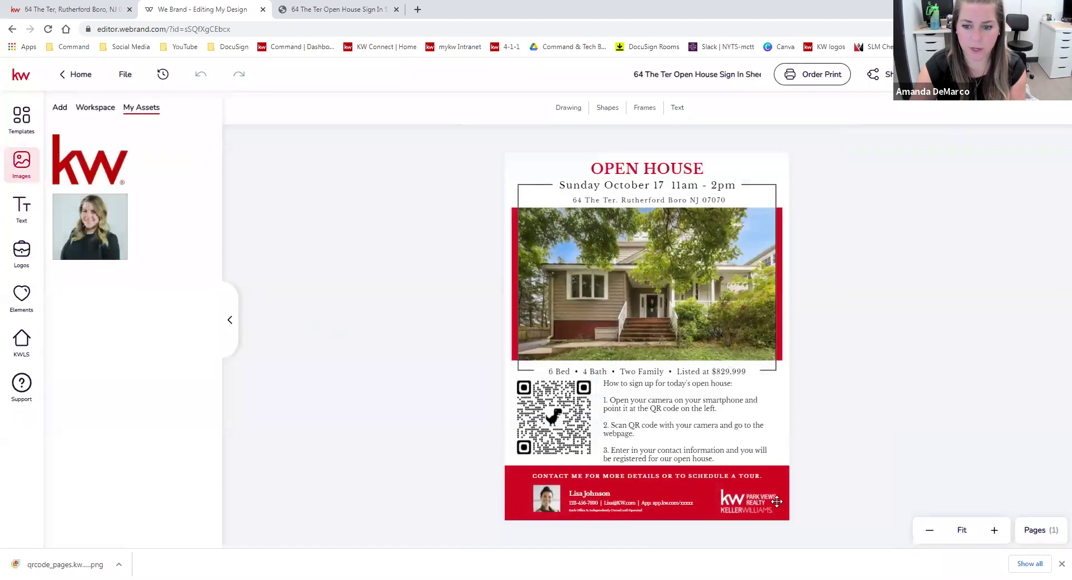
pyautogui.click(994, 531)
pyautogui.click(994, 530)
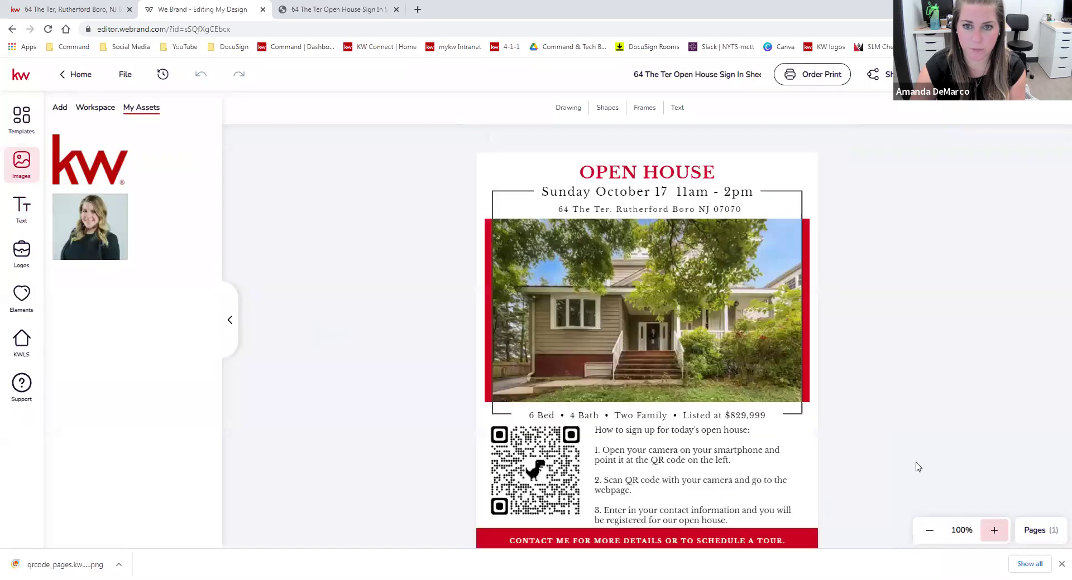
# - Open the Text panel and skip through the guided tour steps
pyautogui.click(21, 203)
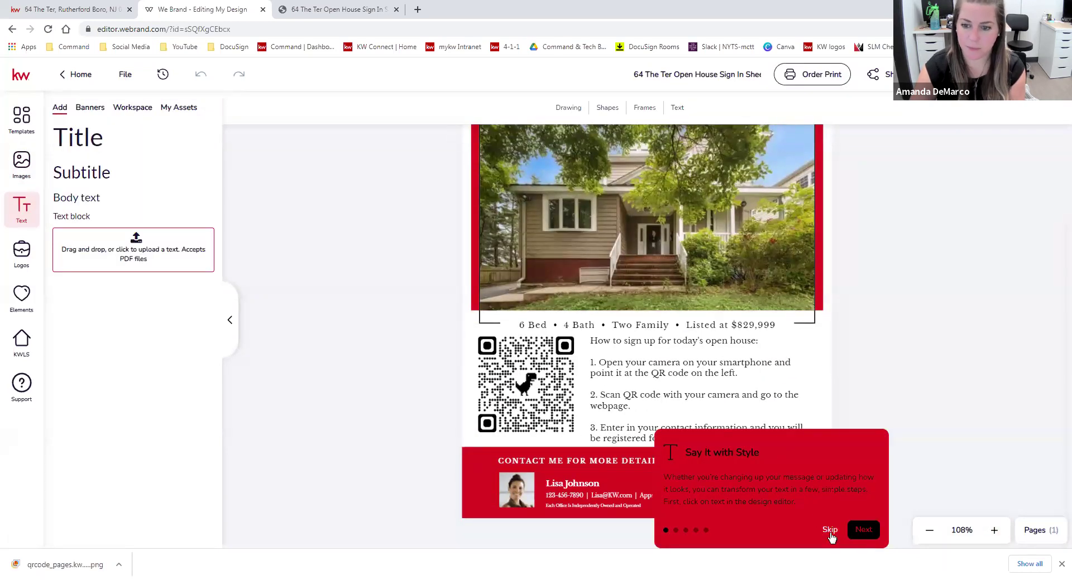
pyautogui.click(861, 534)
pyautogui.click(581, 235)
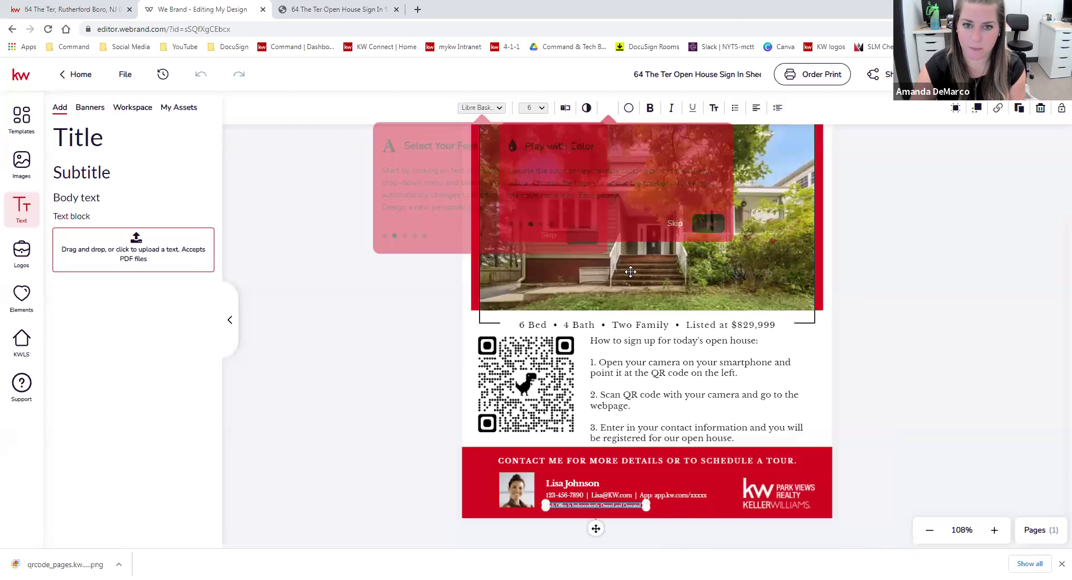
pyautogui.click(710, 225)
pyautogui.click(439, 180)
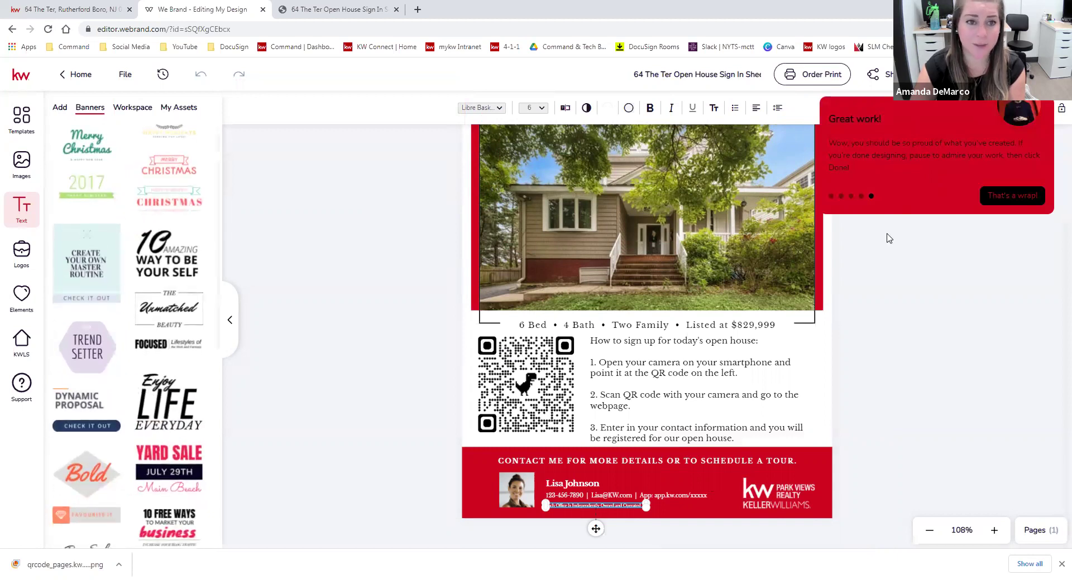
# - Replace the footer's placeholder agent name with the saved name from Text > My Assets
pyautogui.click(1002, 203)
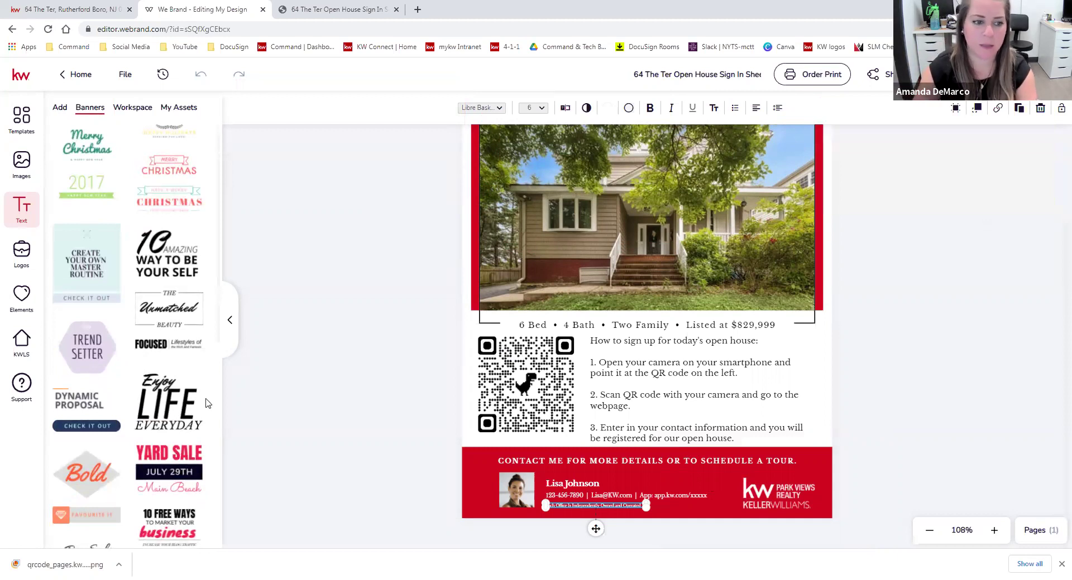
pyautogui.click(178, 107)
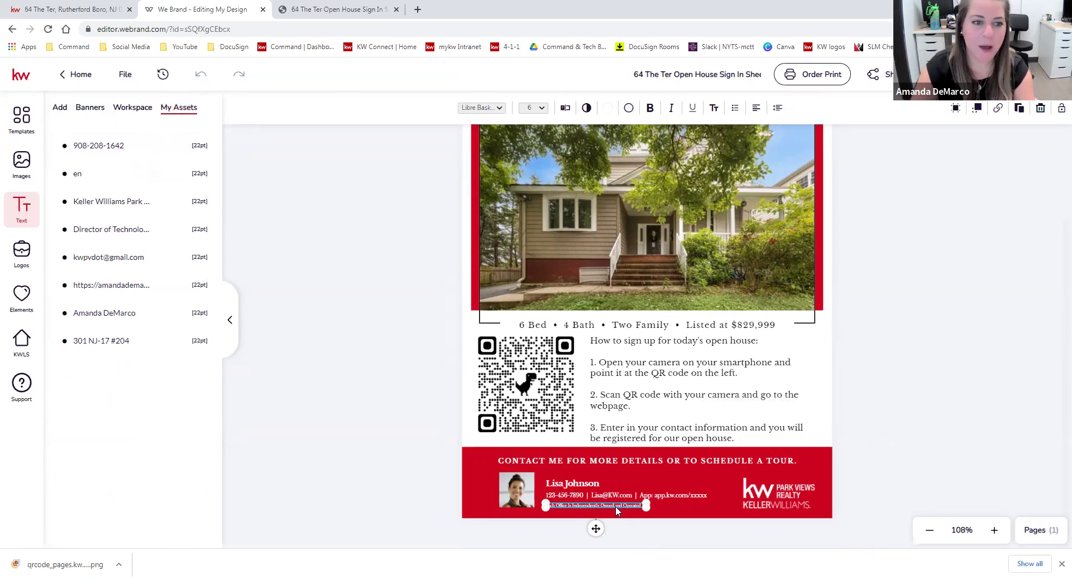
pyautogui.click(576, 486)
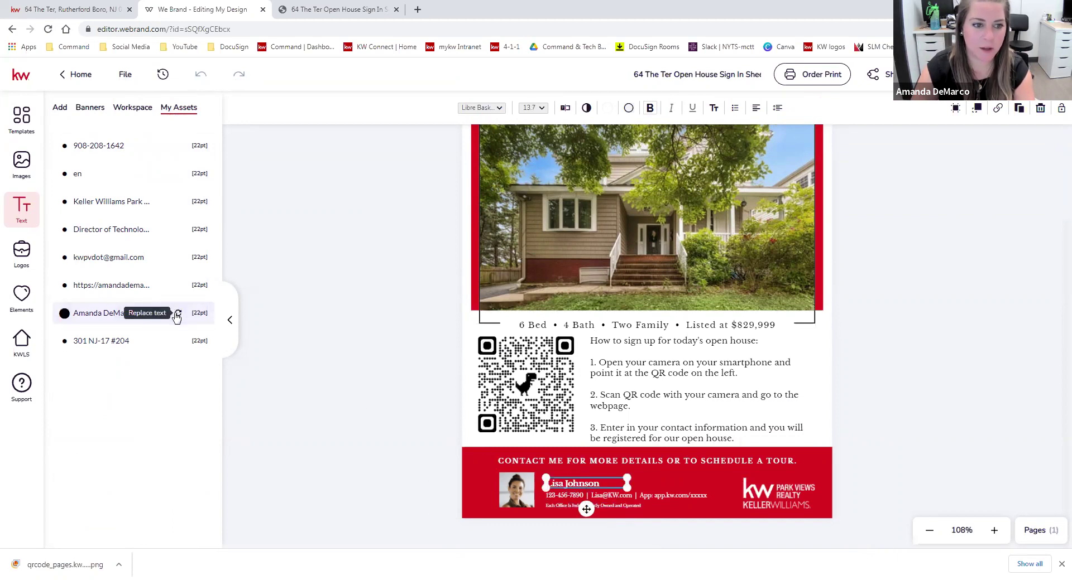
pyautogui.click(178, 316)
pyautogui.click(572, 498)
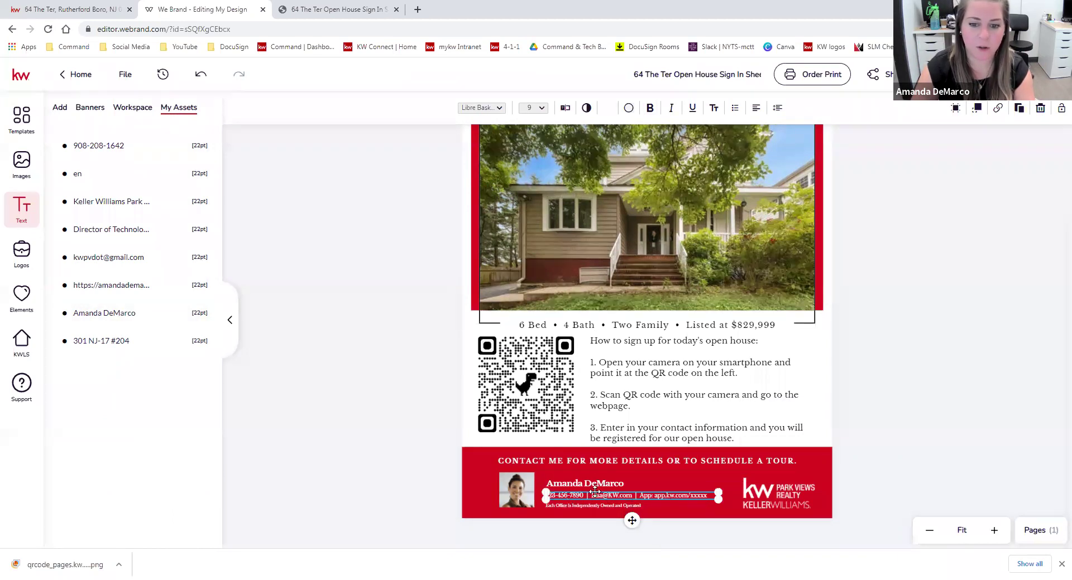
# - Replace the contact line's placeholder phone number with the agent's phone and e-mail, and save it
pyautogui.click(564, 108)
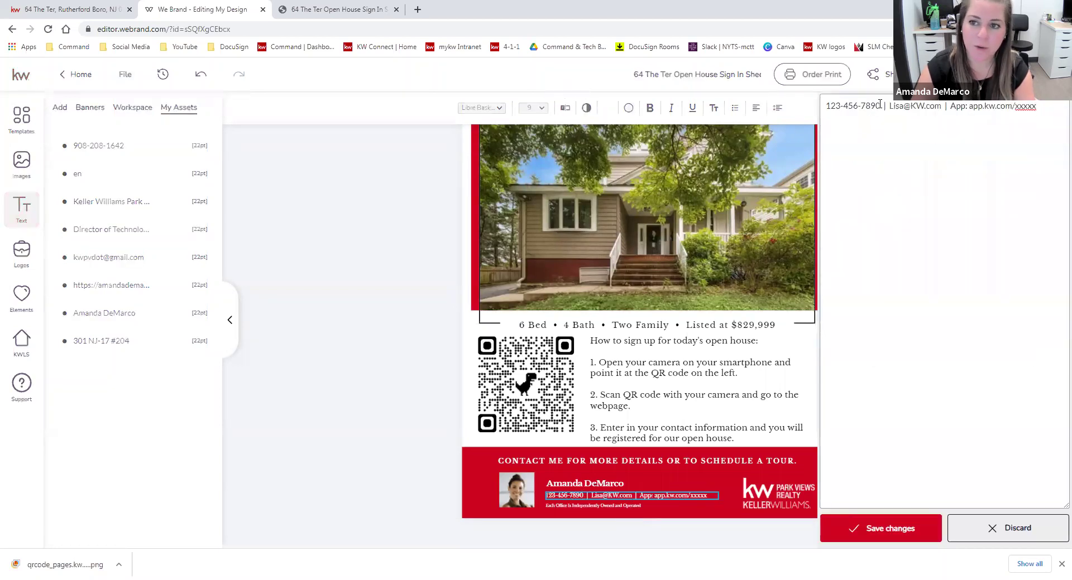
pyautogui.moveTo(879, 105); pyautogui.dragTo(802, 86)
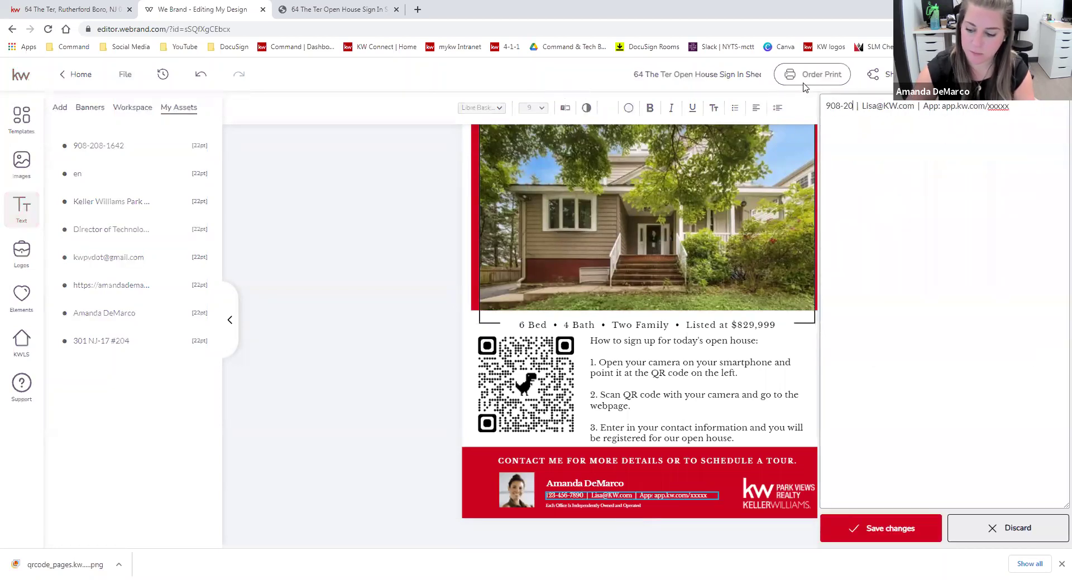
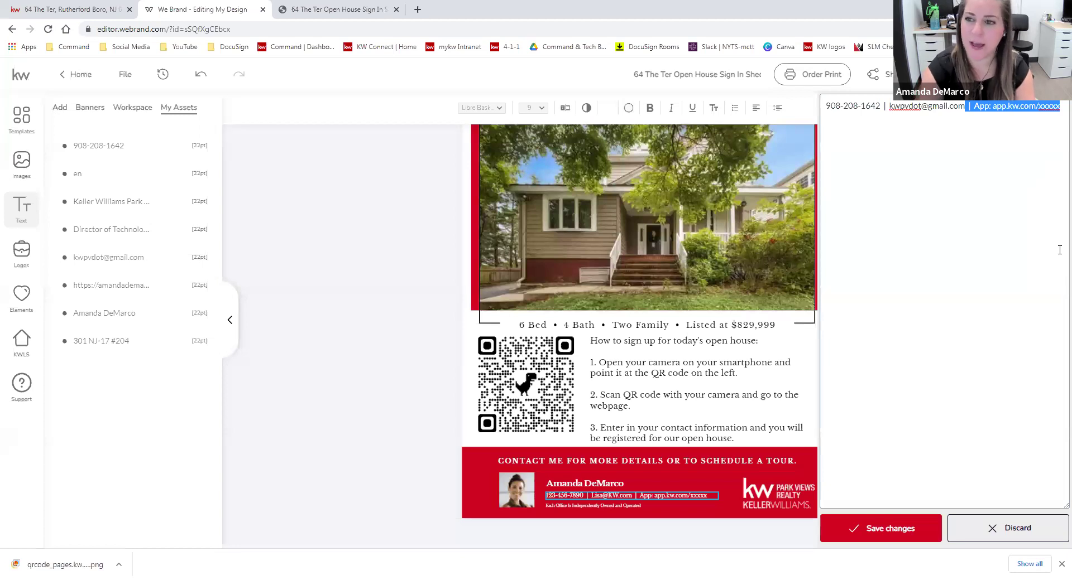
pyautogui.click(904, 528)
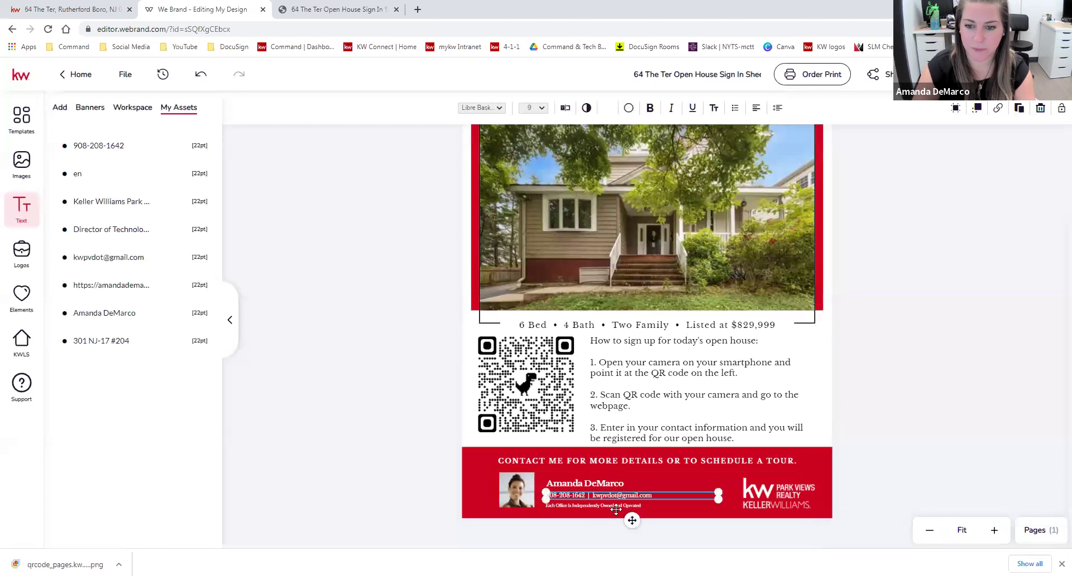
pyautogui.click(352, 453)
# - Replace the footer headshot with the agent's photo from My Assets
pyautogui.click(516, 491)
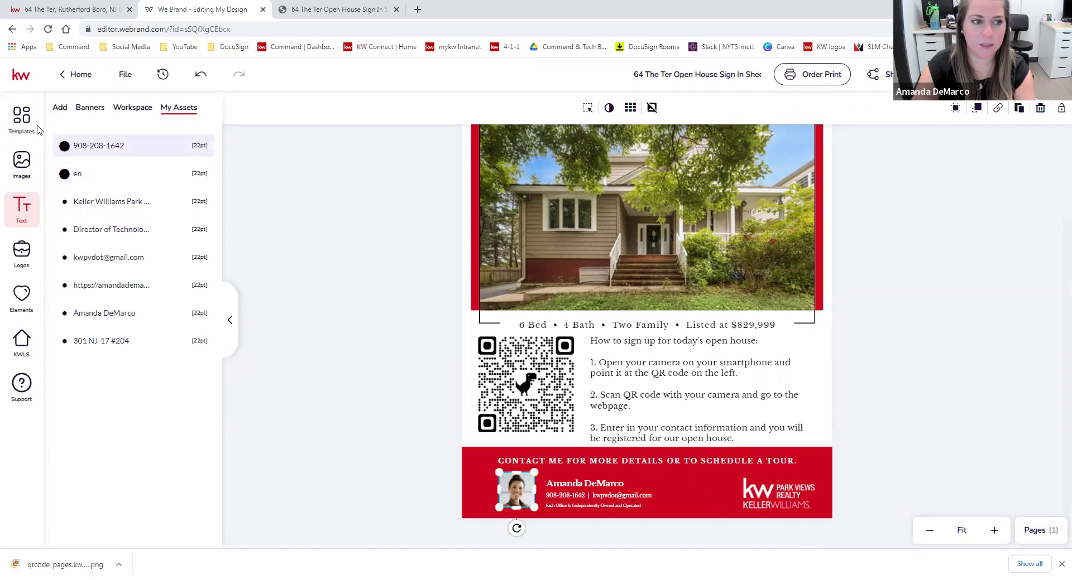
pyautogui.click(21, 163)
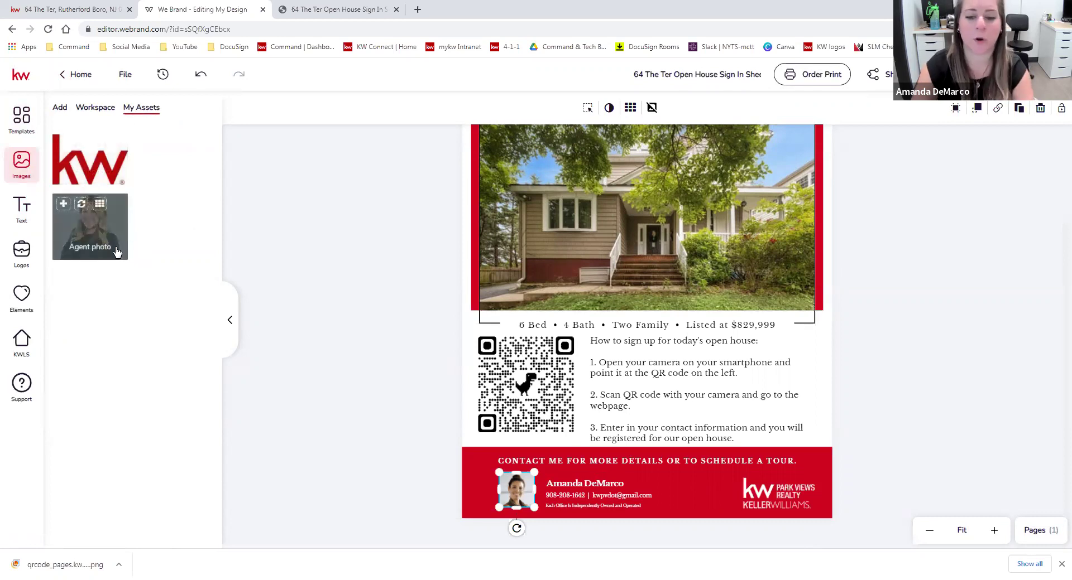
pyautogui.moveTo(79, 206); pyautogui.dragTo(504, 480)
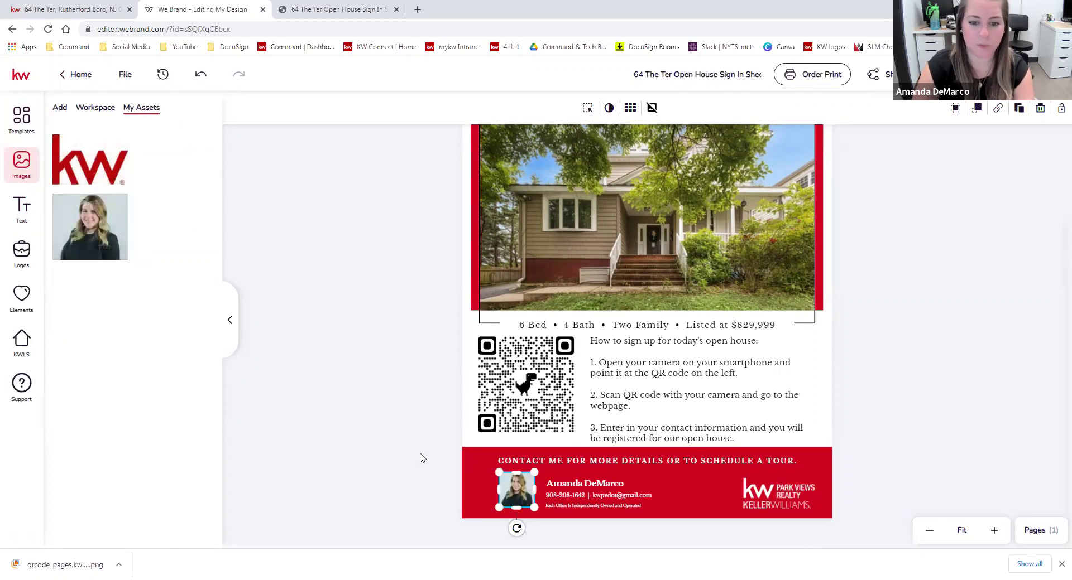
pyautogui.click(943, 446)
pyautogui.scroll(2, 951, 451)
pyautogui.scroll(1, 951, 451)
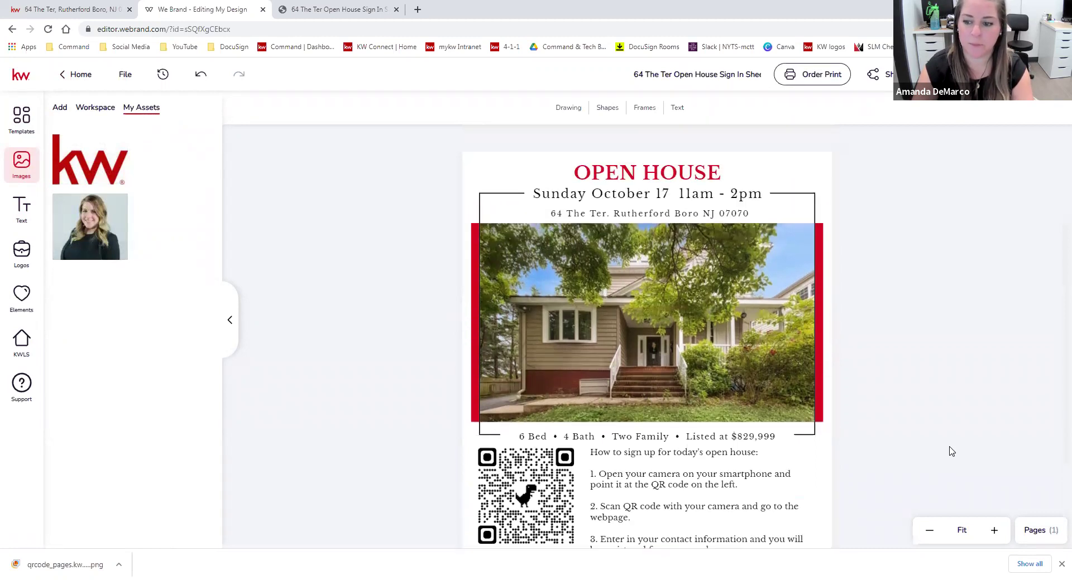
# - Review the flyer, collapse the left assets panel and zoom out one step
pyautogui.scroll(-2, 949, 451)
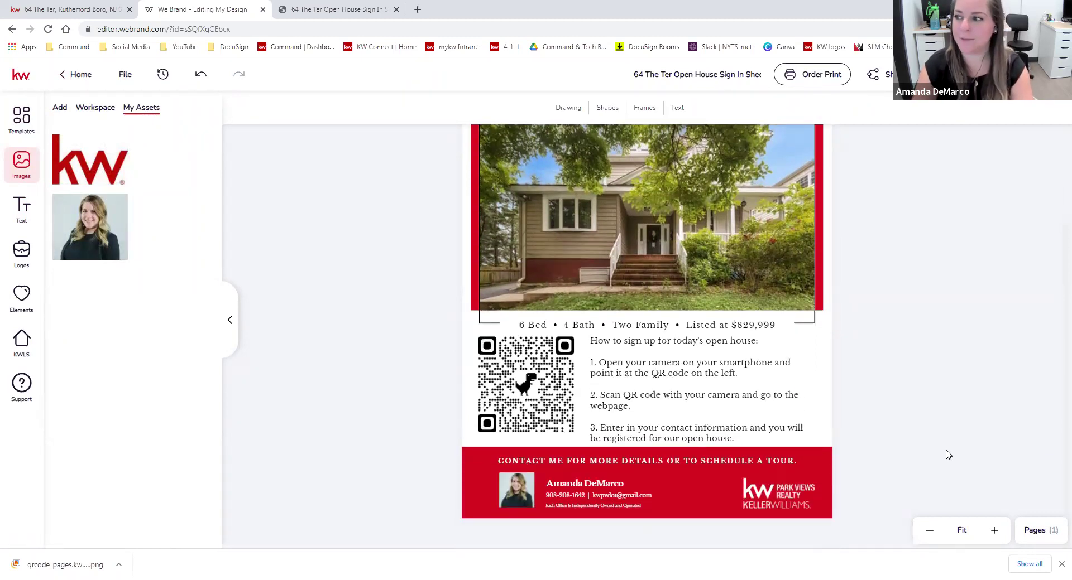
pyautogui.scroll(1, 947, 455)
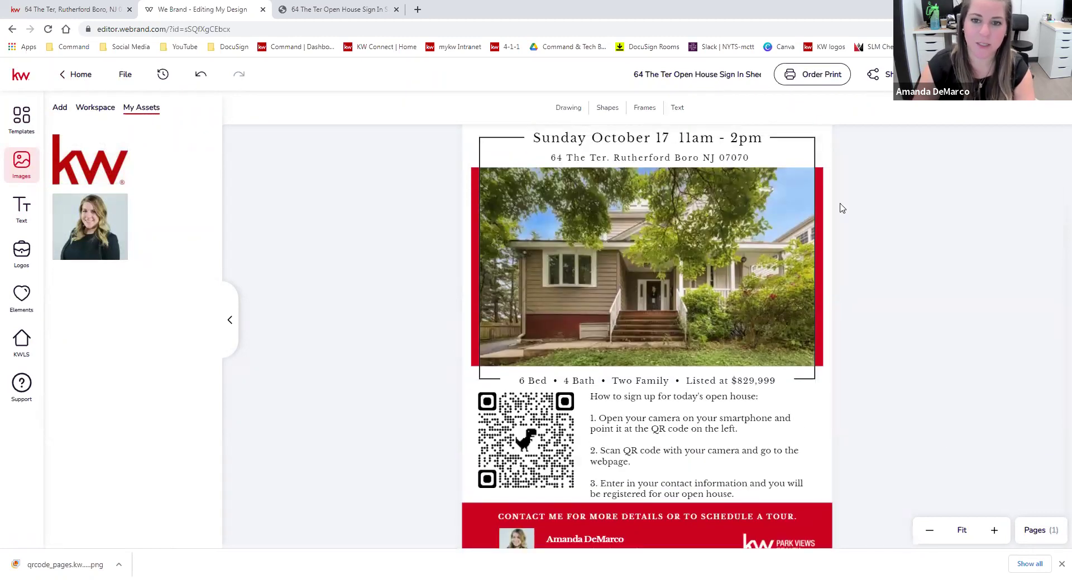
pyautogui.scroll(1, 946, 351)
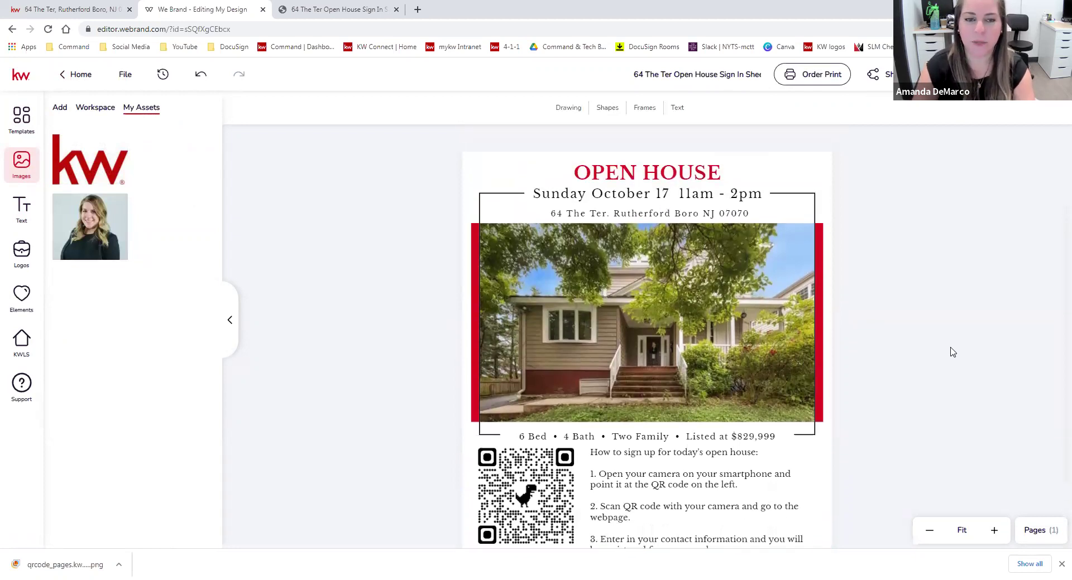
pyautogui.scroll(-2, 947, 372)
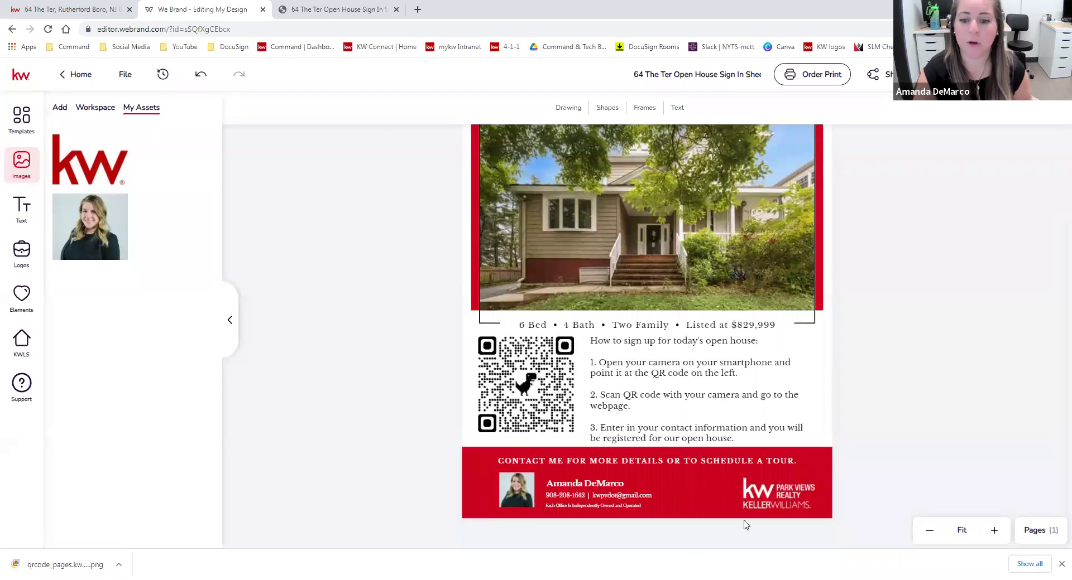
pyautogui.scroll(1, 949, 443)
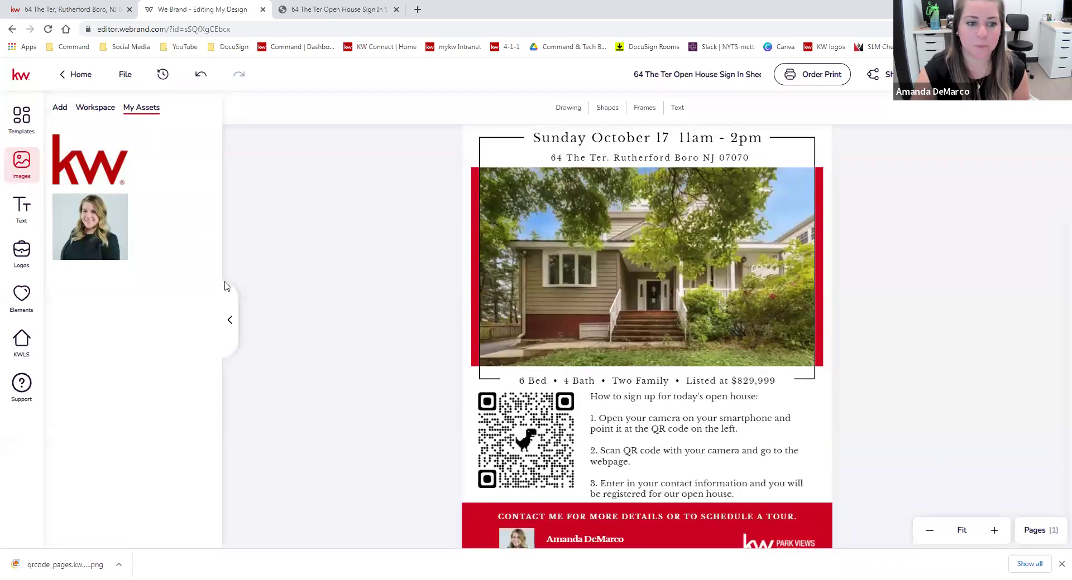
pyautogui.click(229, 320)
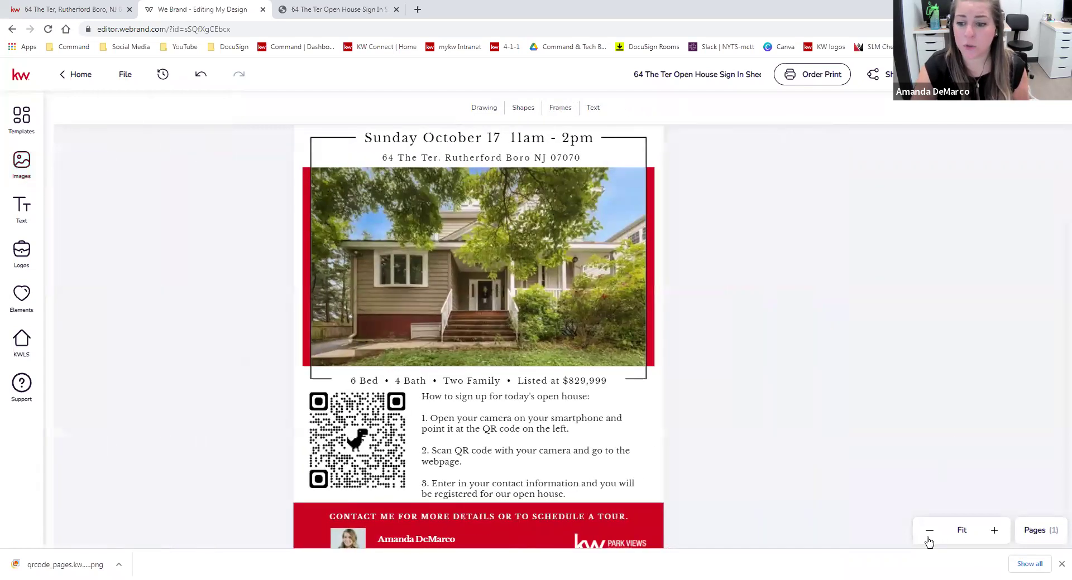
pyautogui.click(929, 535)
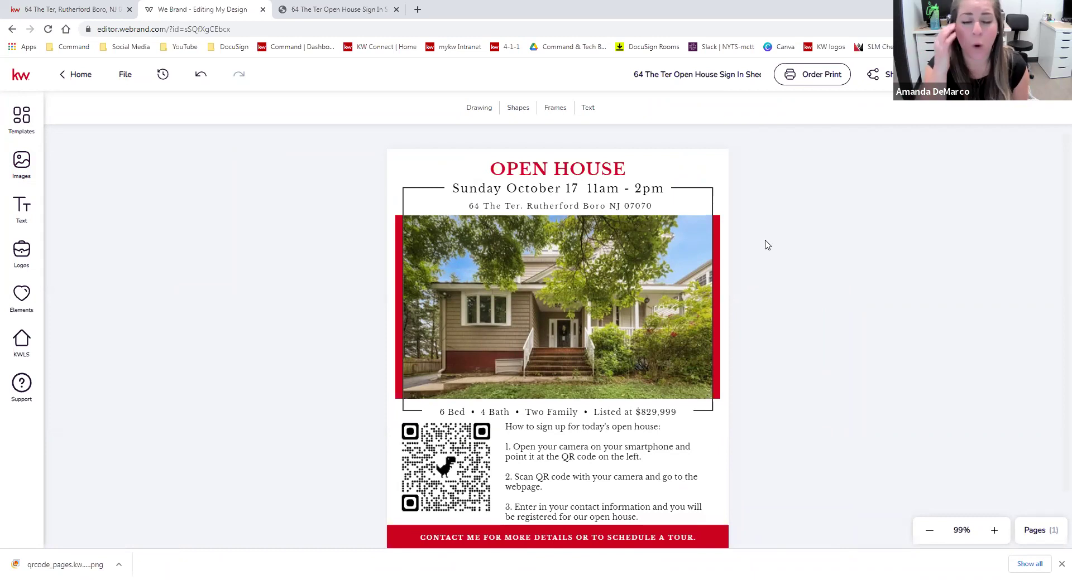
# - Recolour the OPEN HOUSE heading with the magenta template swatch
pyautogui.click(558, 174)
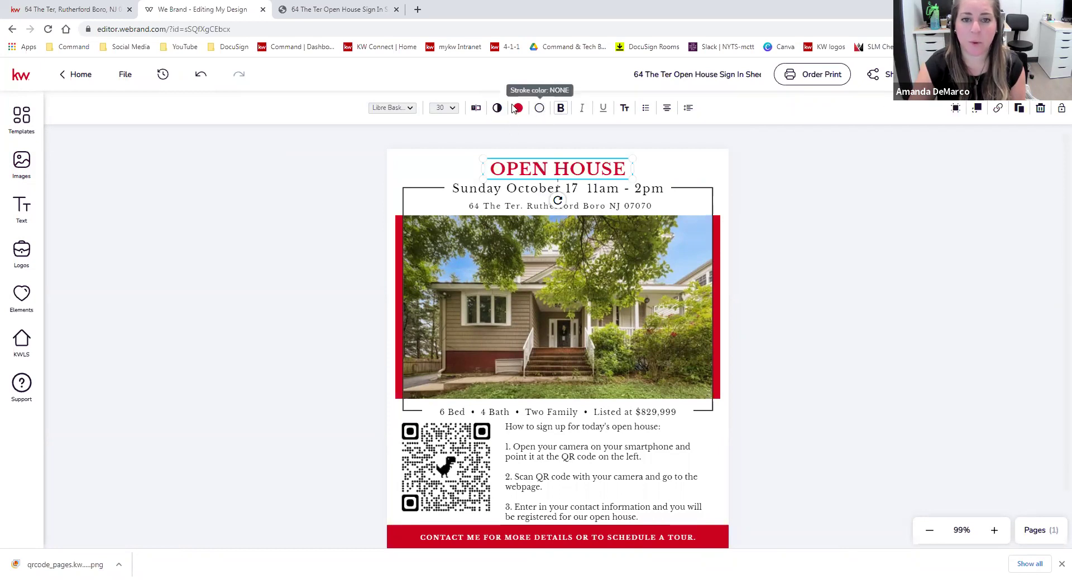
pyautogui.click(518, 107)
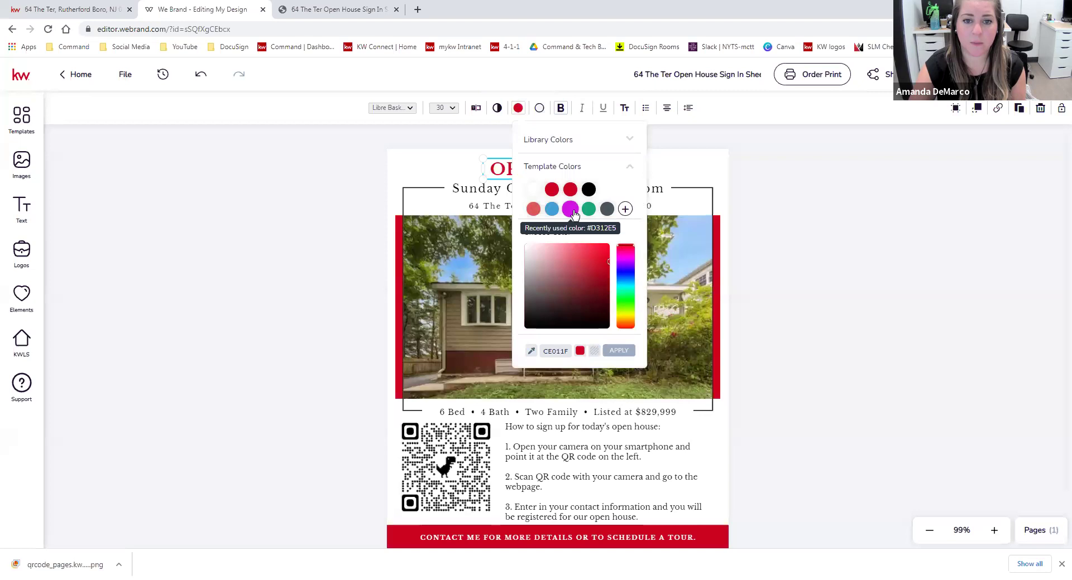
pyautogui.click(571, 209)
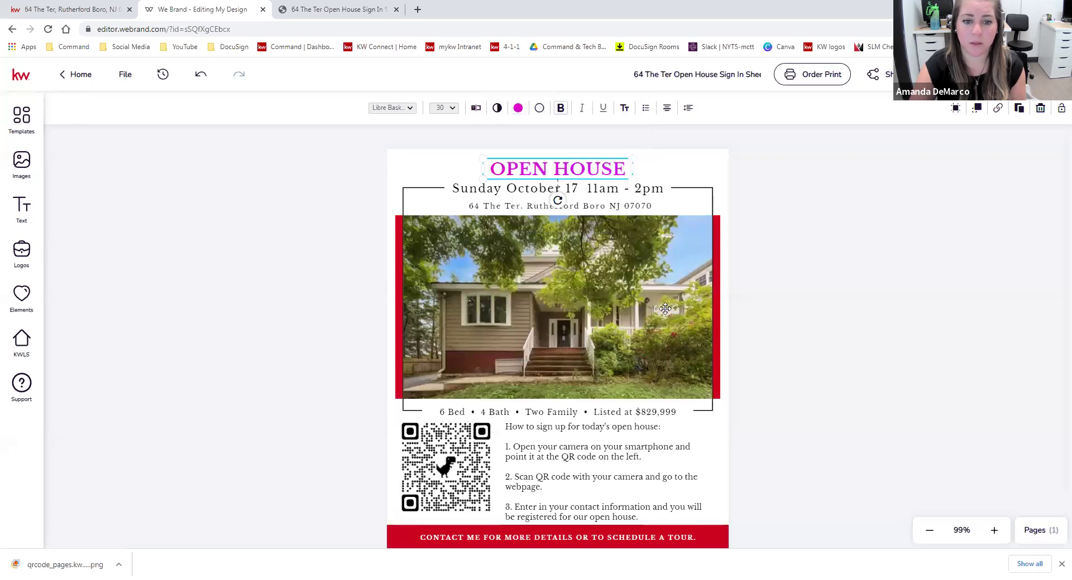
# - Fill both red bars beside the house photo with magenta
pyautogui.click(395, 349)
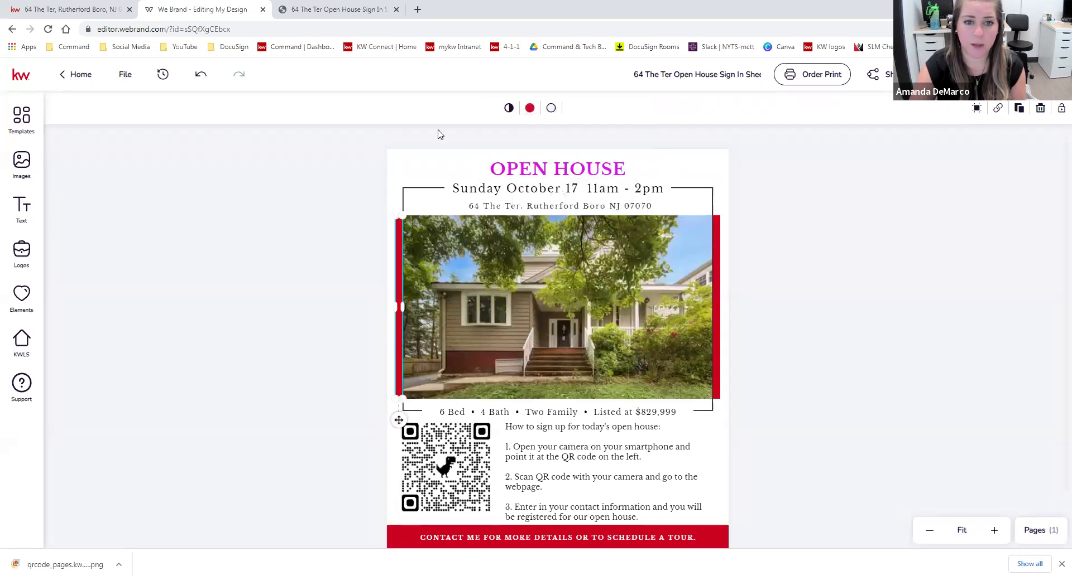
pyautogui.click(530, 107)
pyautogui.click(603, 188)
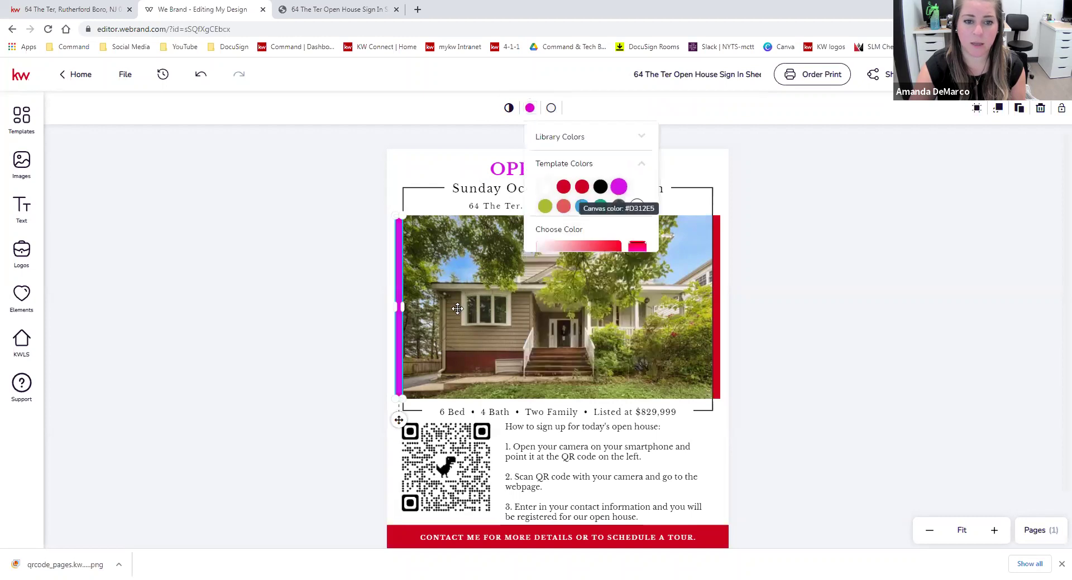
pyautogui.click(716, 295)
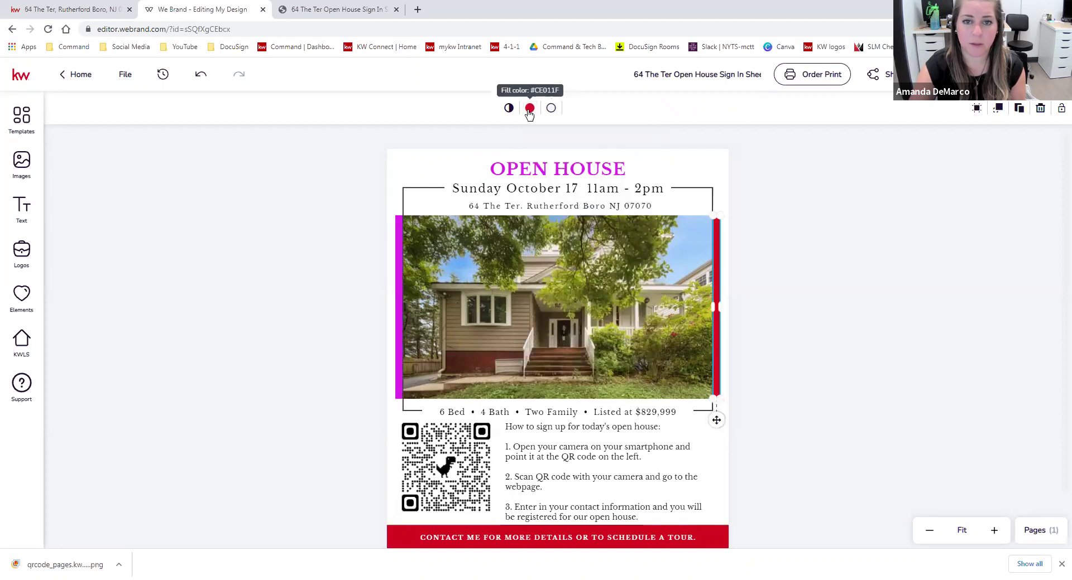
pyautogui.click(530, 107)
pyautogui.click(564, 189)
# - Fill the contact banner with magenta and deselect it to review
pyautogui.scroll(-2, 737, 424)
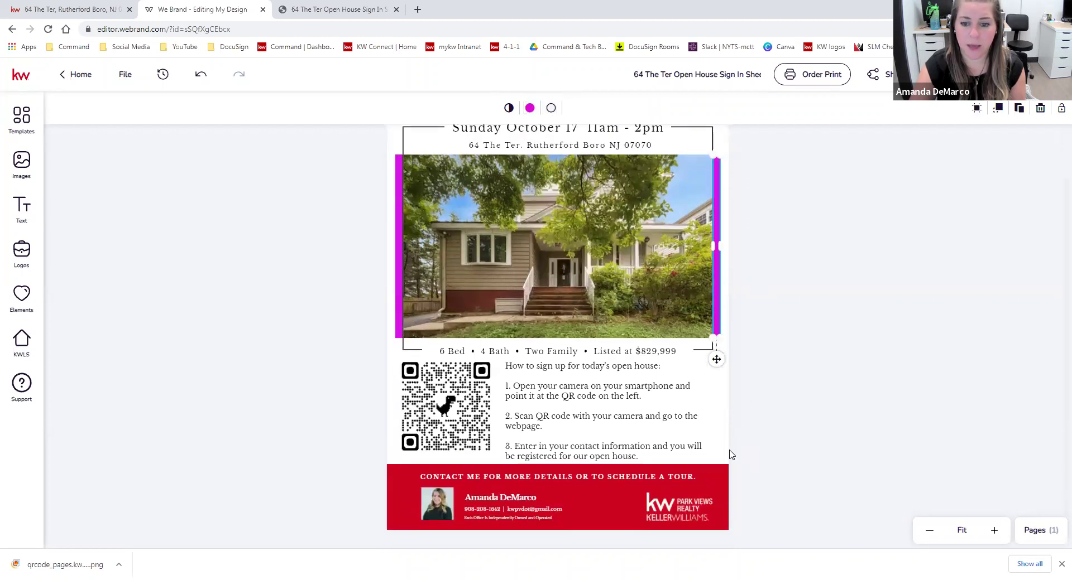
pyautogui.click(701, 458)
pyautogui.click(530, 107)
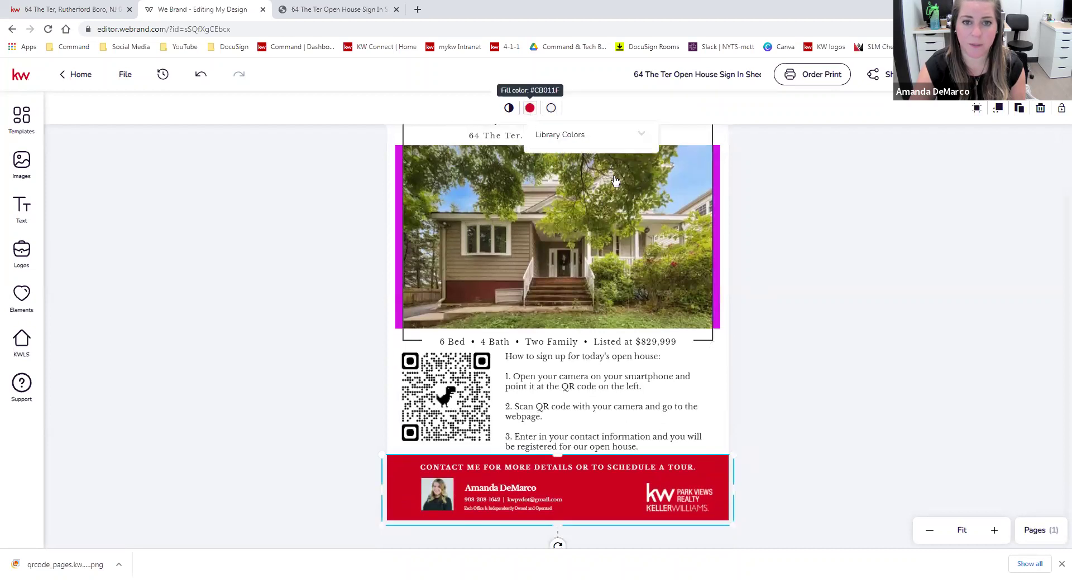
pyautogui.click(564, 189)
pyautogui.click(869, 345)
pyautogui.scroll(2, 872, 374)
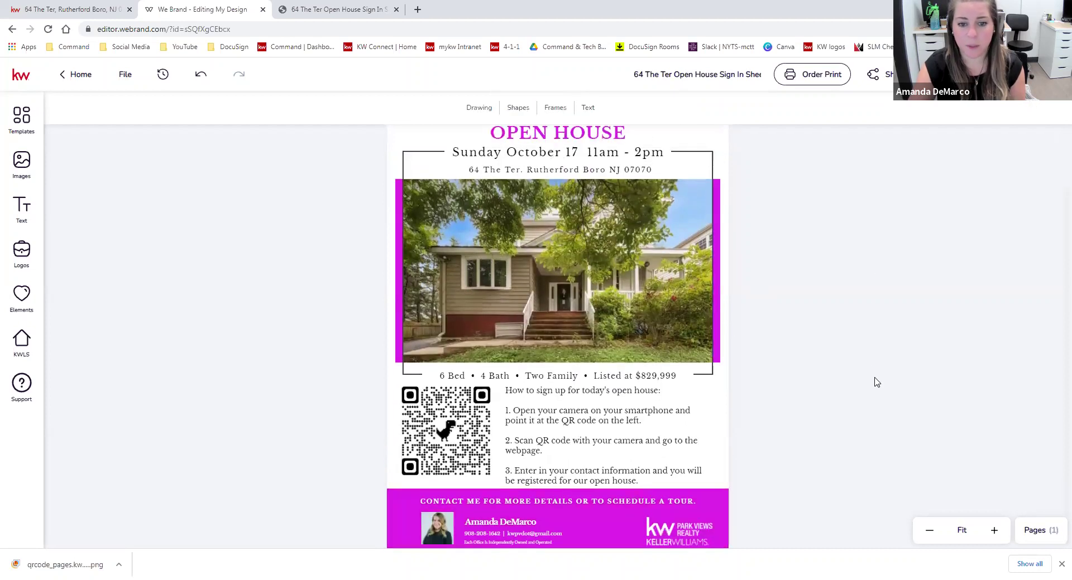
# - Review the magenta flyer, briefly selecting and deselecting the OPEN HOUSE heading
pyautogui.scroll(-2, 884, 399)
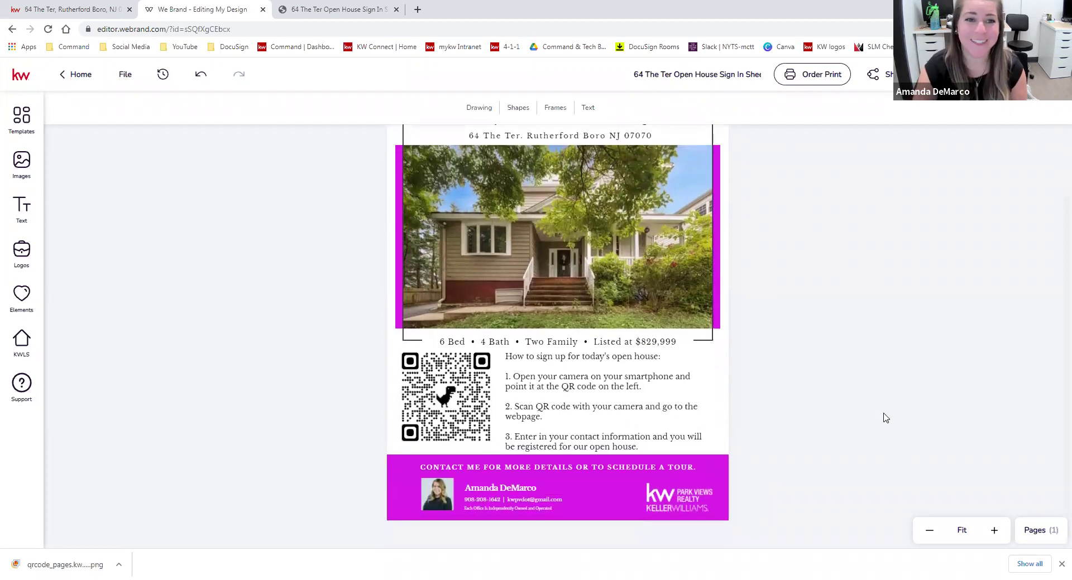
pyautogui.scroll(2, 886, 418)
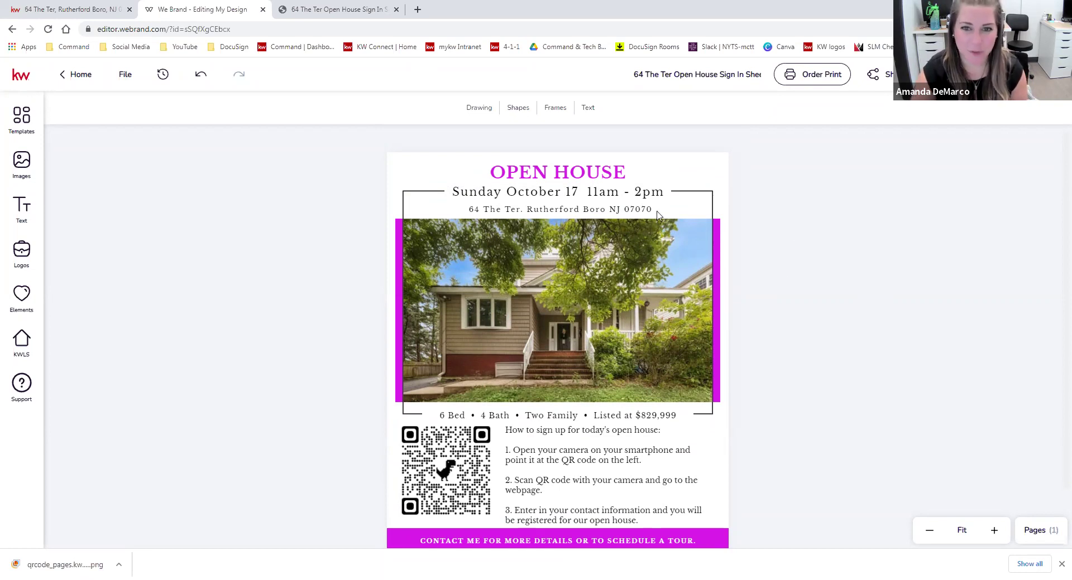
pyautogui.click(578, 171)
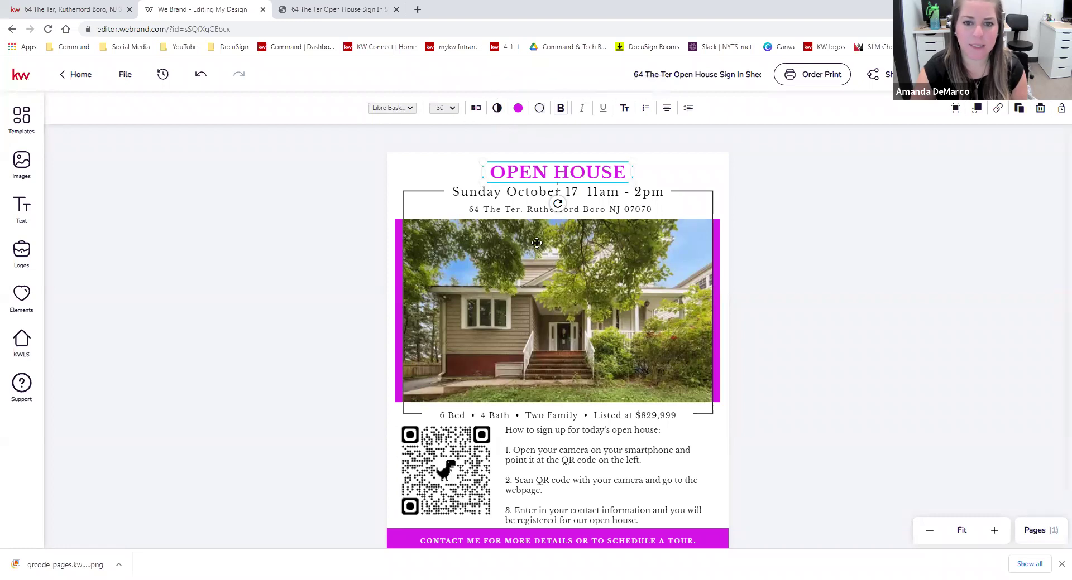
pyautogui.click(850, 348)
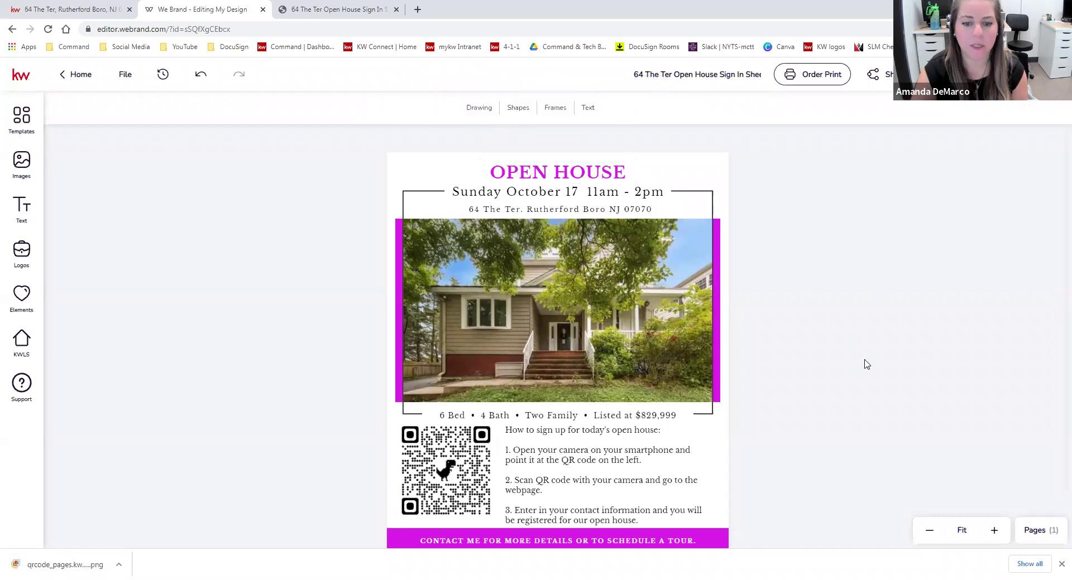
pyautogui.scroll(-2, 868, 369)
pyautogui.scroll(2, 941, 497)
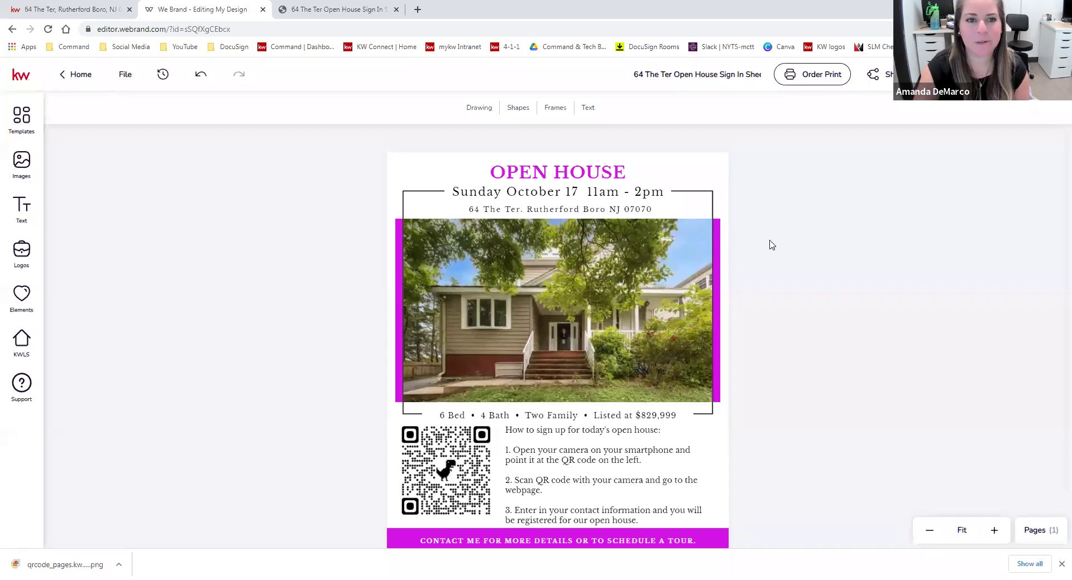
pyautogui.scroll(-2, 792, 282)
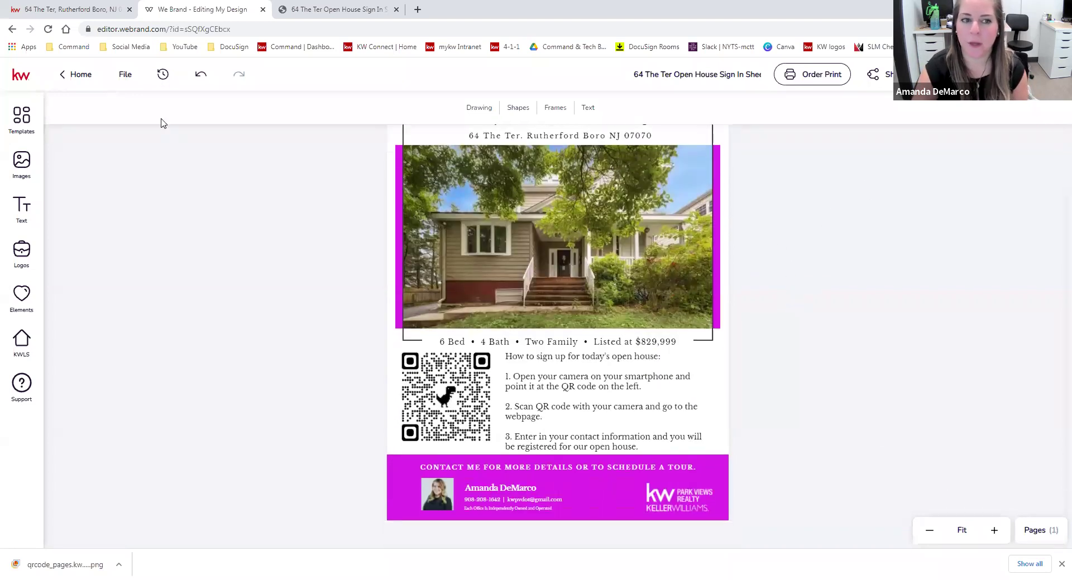
# - Save the design with File > Save and dismiss the print promotion banner
pyautogui.click(125, 74)
pyautogui.click(136, 112)
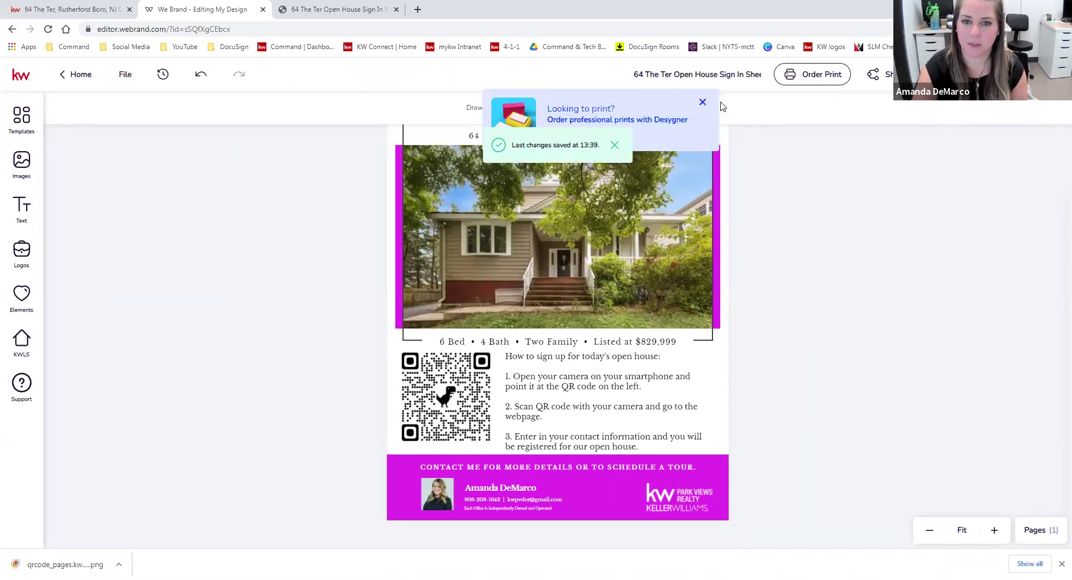
pyautogui.click(702, 106)
# - Download the flyer with the file type set to PDF Standard
pyautogui.click(944, 74)
pyautogui.click(856, 132)
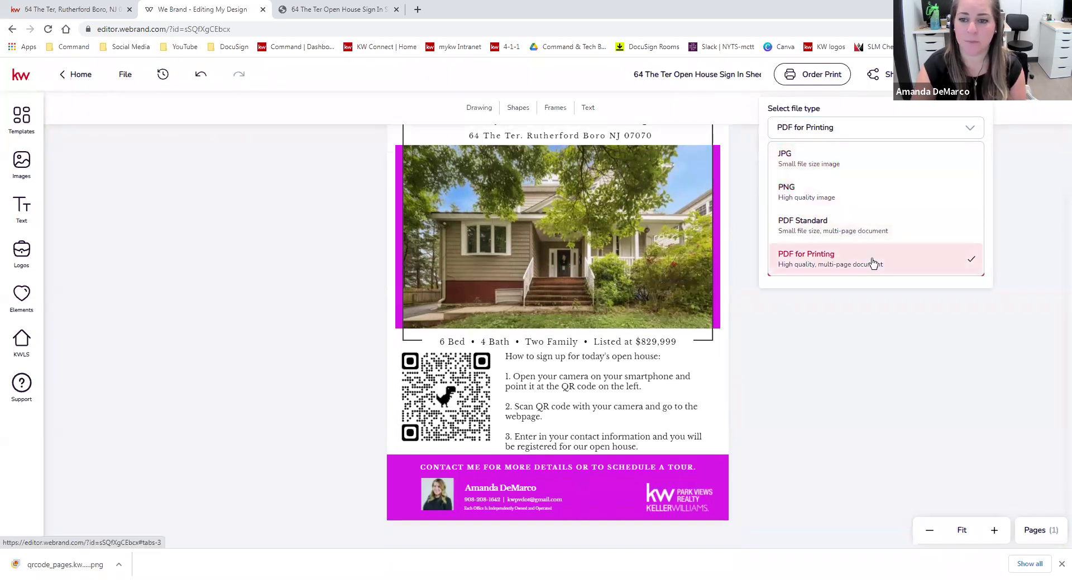
pyautogui.click(799, 127)
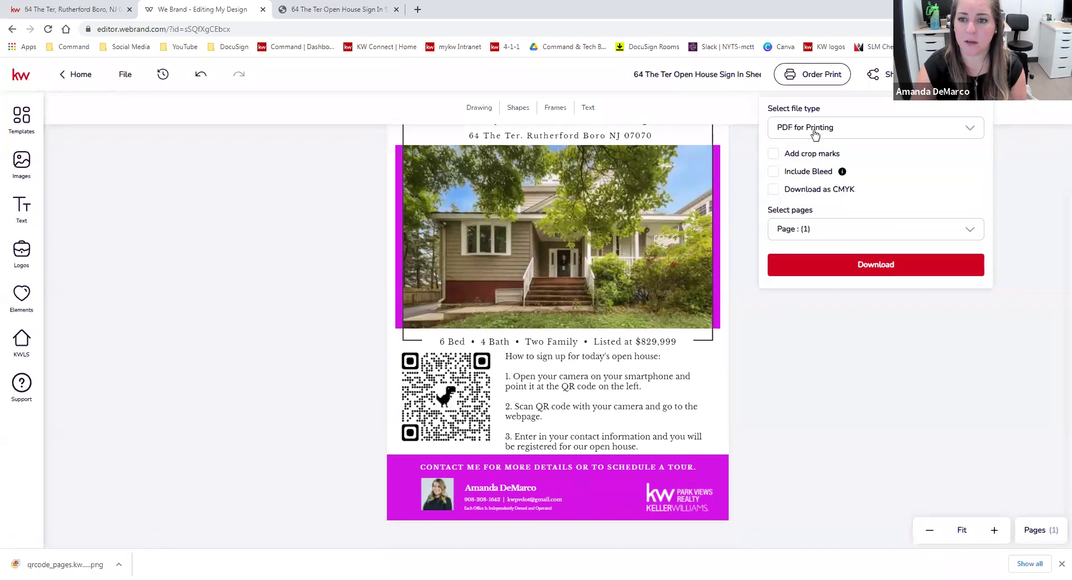
pyautogui.click(816, 131)
pyautogui.click(846, 230)
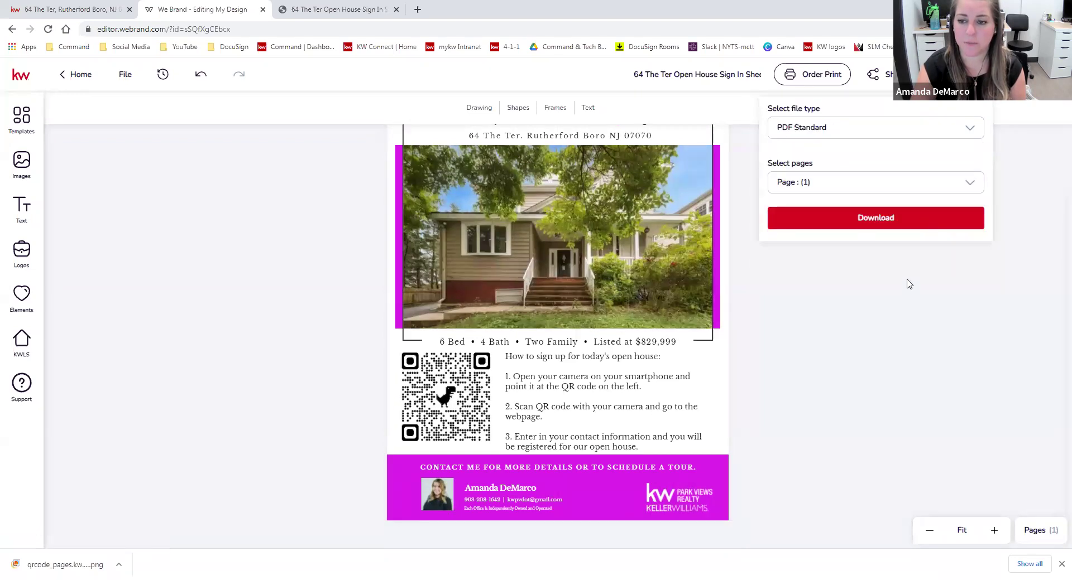
pyautogui.click(893, 219)
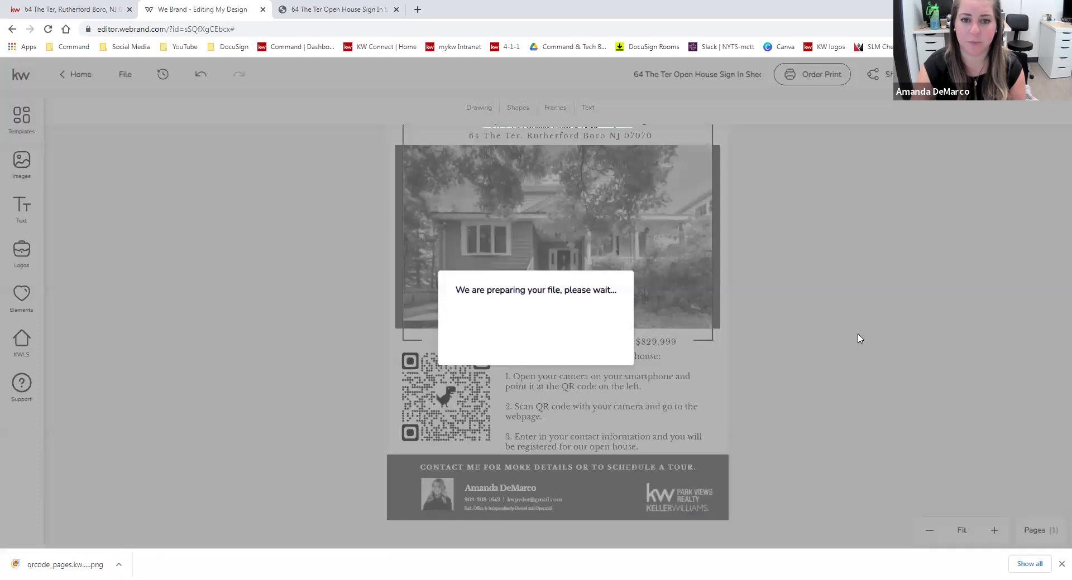
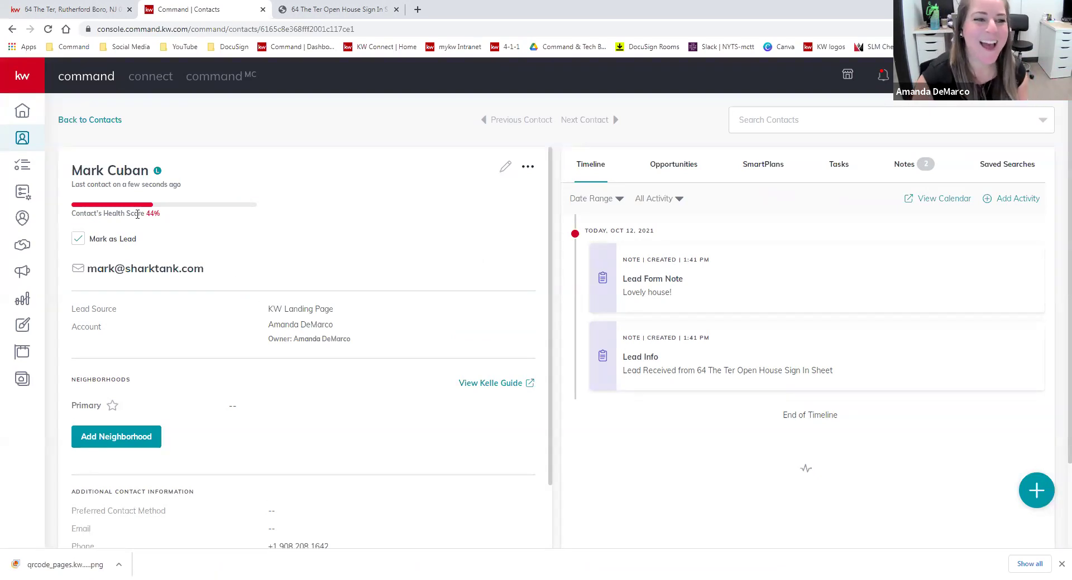
# - Highlight the contact's KW Landing Page lead source and the open house sign-in sheet note
pyautogui.moveTo(355, 310); pyautogui.dragTo(84, 269)
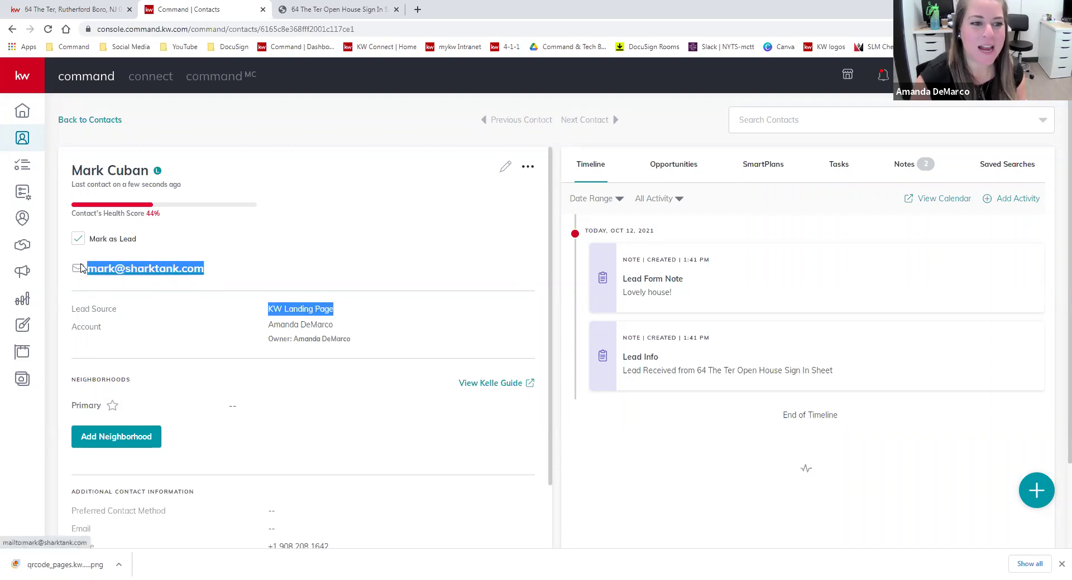
pyautogui.click(273, 280)
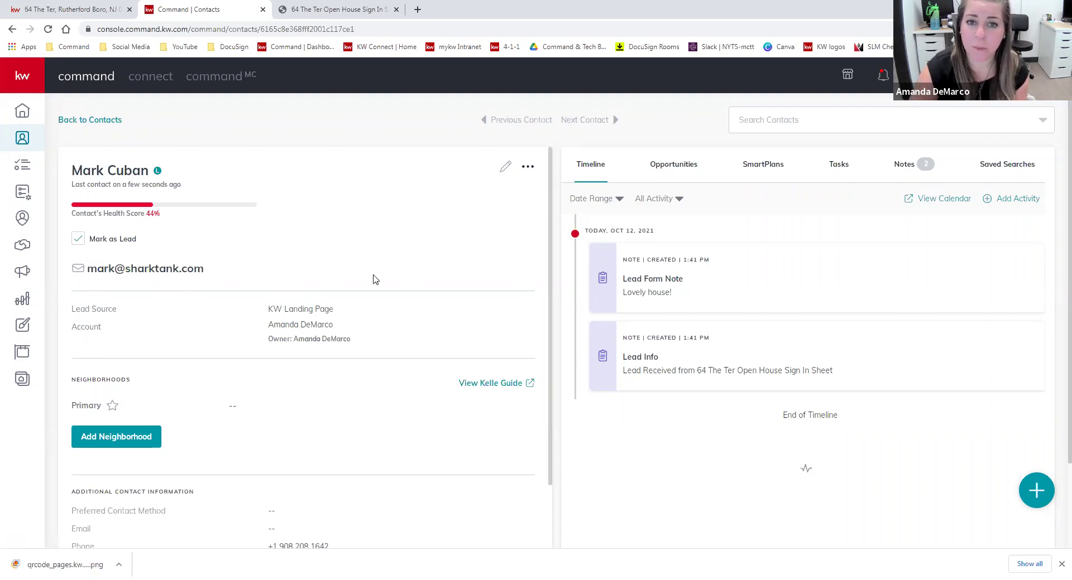
pyautogui.scroll(-1, 368, 342)
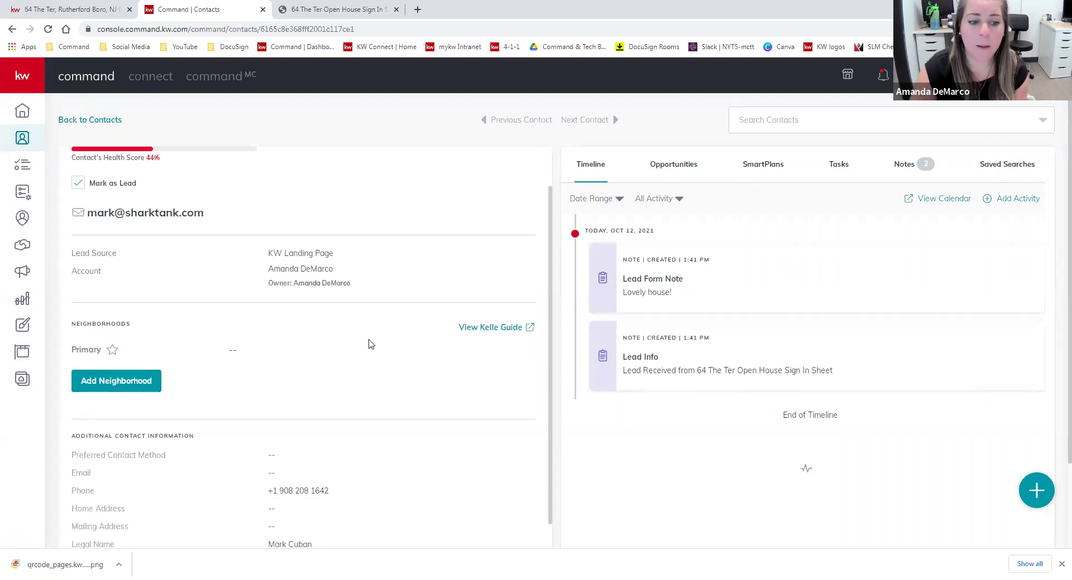
pyautogui.scroll(1, 530, 413)
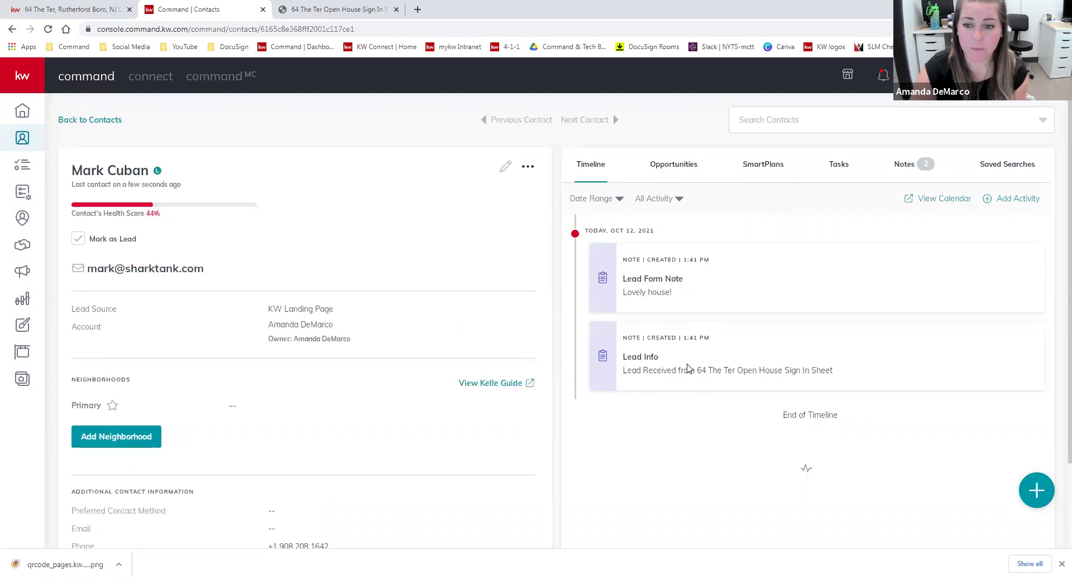
pyautogui.moveTo(840, 371); pyautogui.dragTo(696, 377)
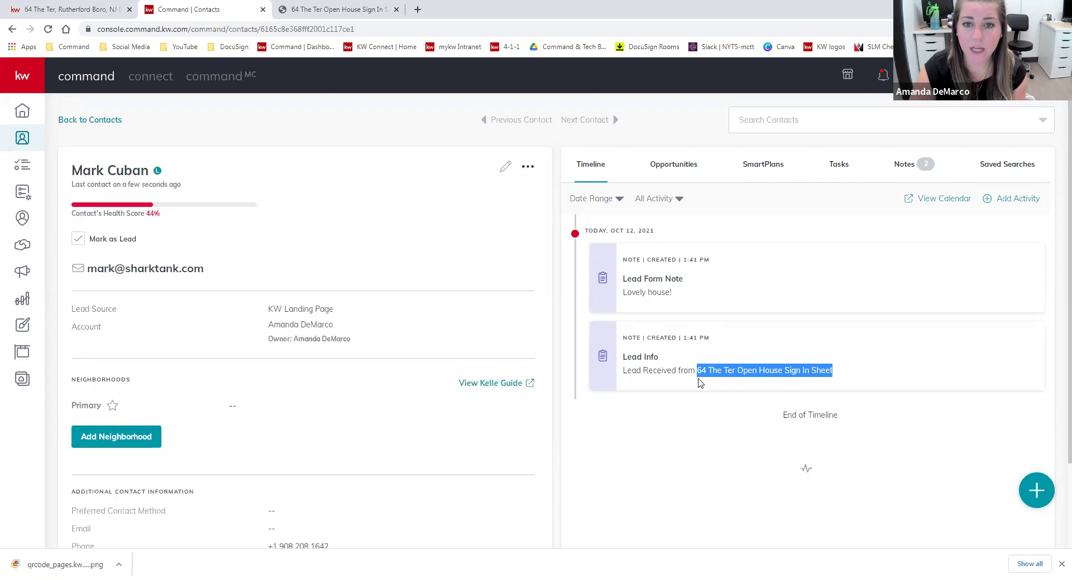
pyautogui.click(662, 297)
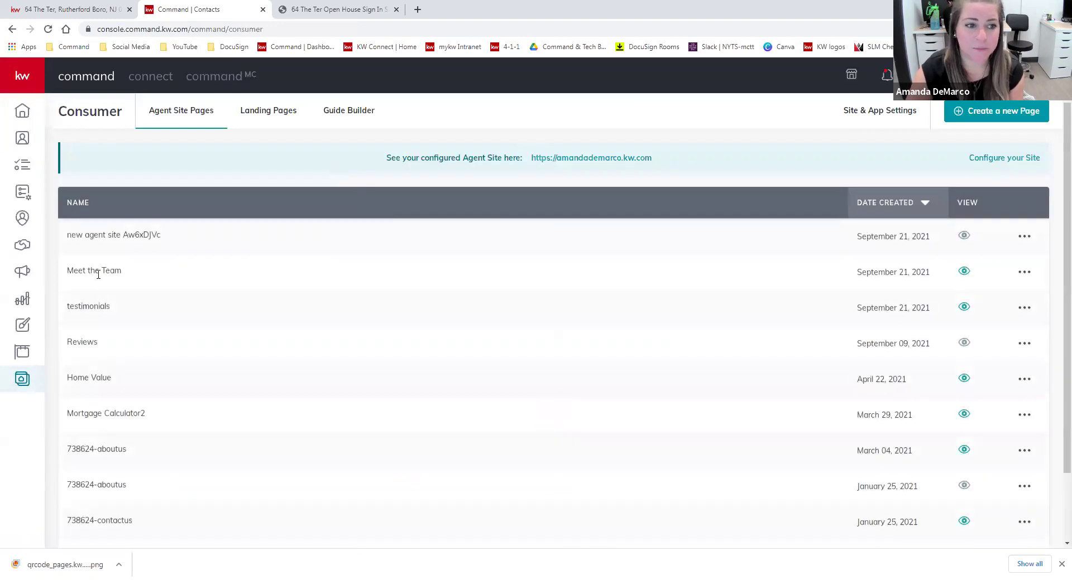
pyautogui.click(243, 107)
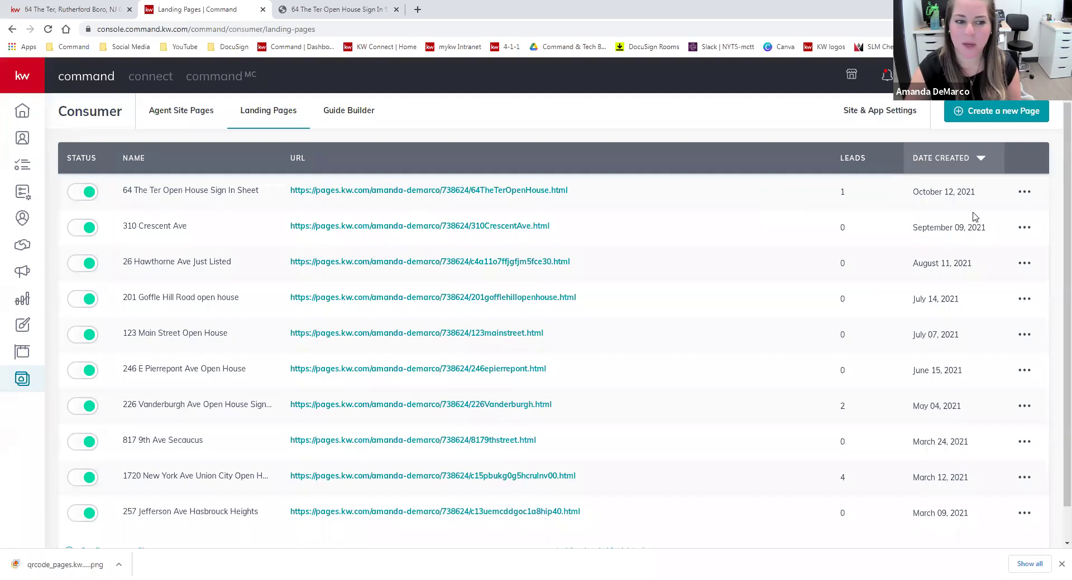
pyautogui.click(1024, 192)
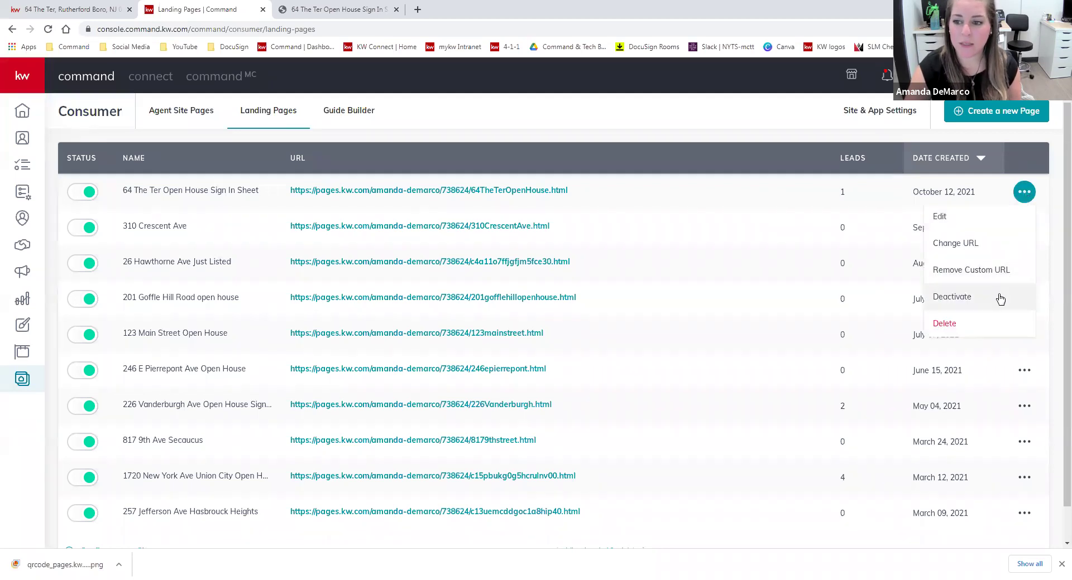
pyautogui.click(689, 217)
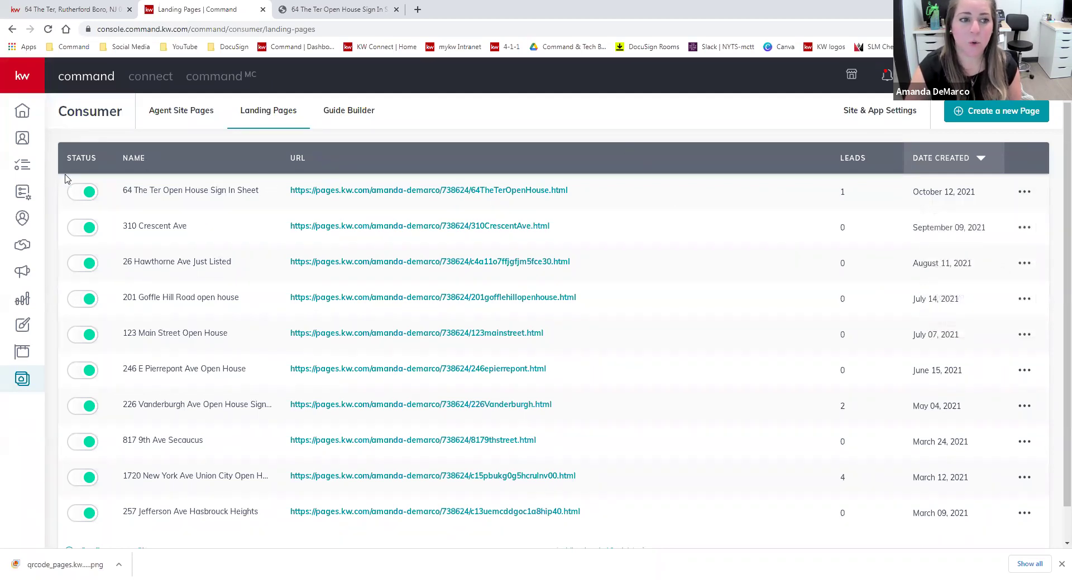
pyautogui.click(90, 372)
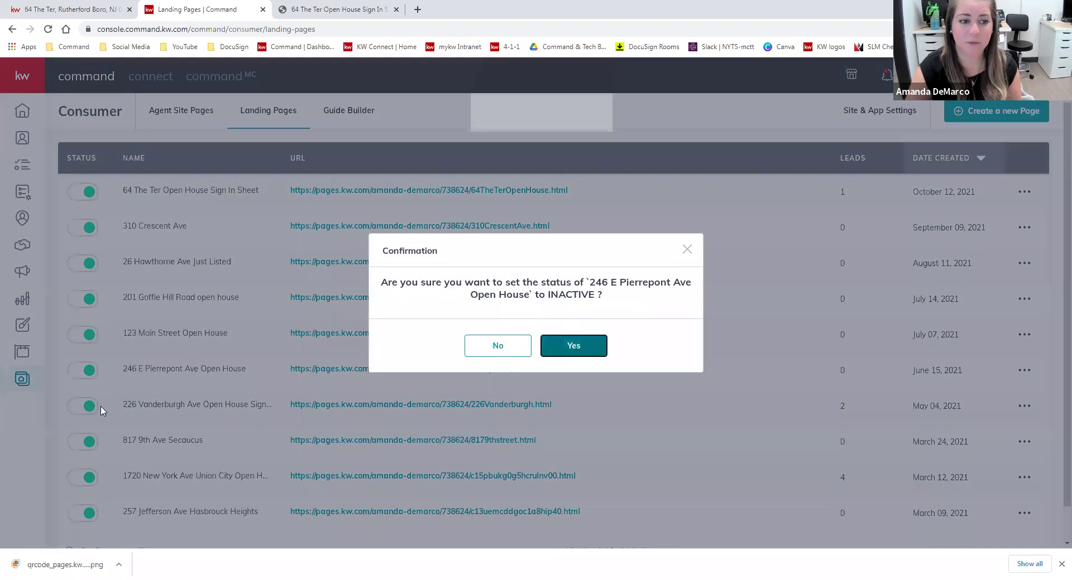
pyautogui.click(576, 349)
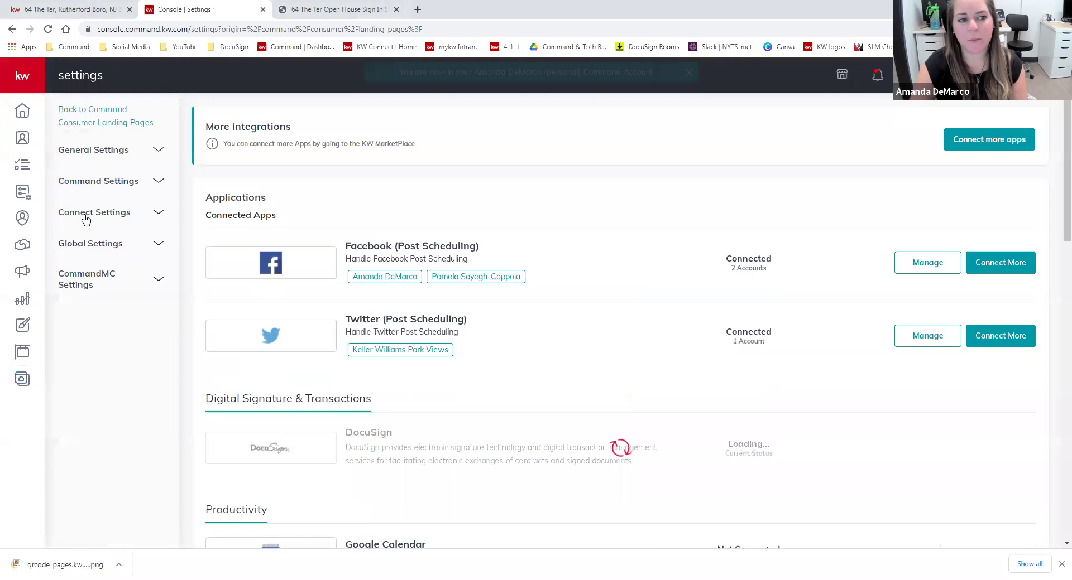
# - Open Marketing Profile under Connect Settings and scroll through its fields
pyautogui.click(149, 215)
pyautogui.click(133, 240)
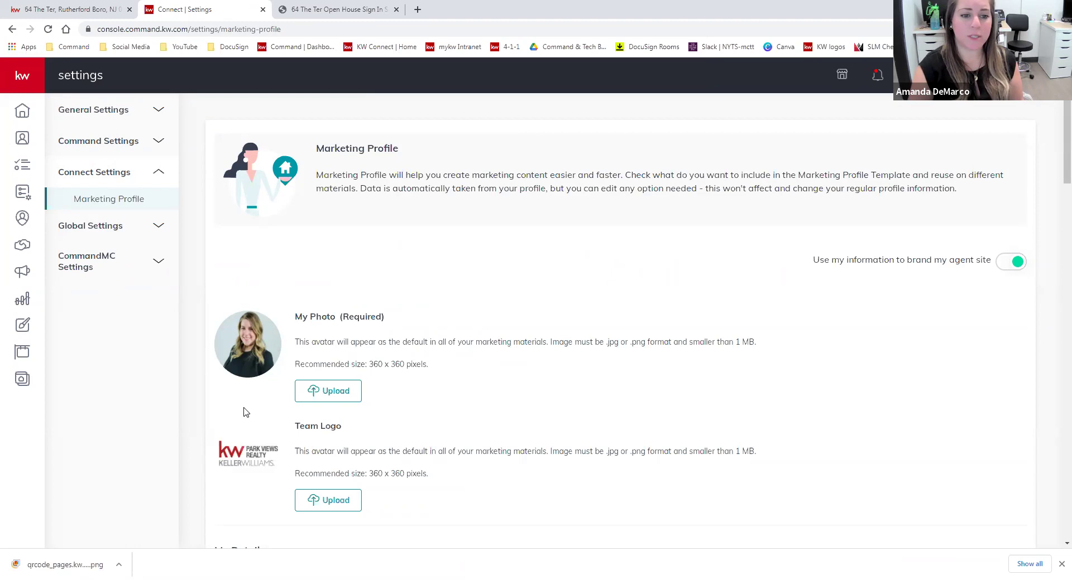
pyautogui.scroll(-2, 437, 329)
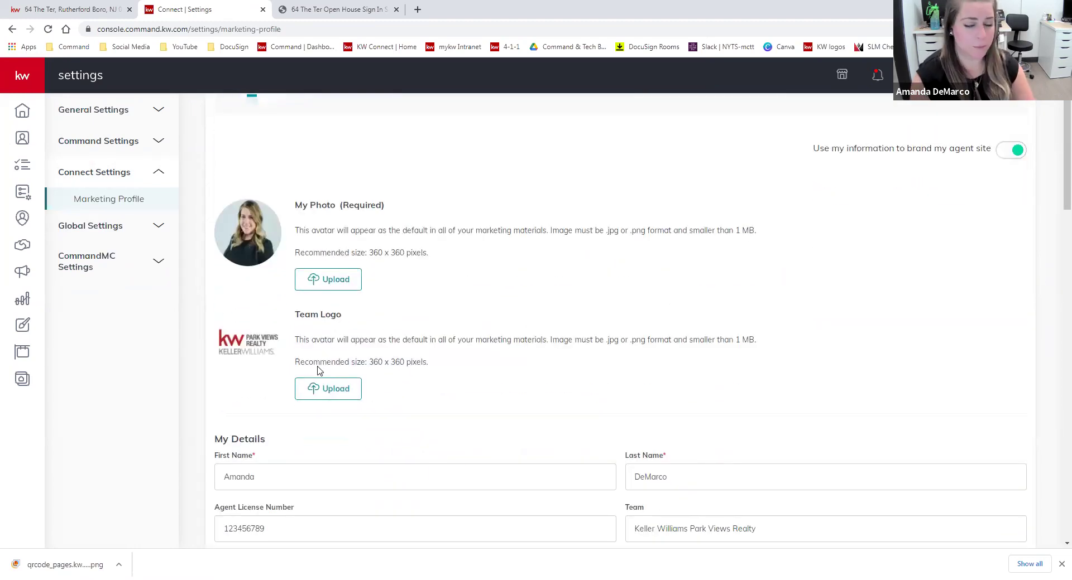
pyautogui.scroll(-3, 448, 371)
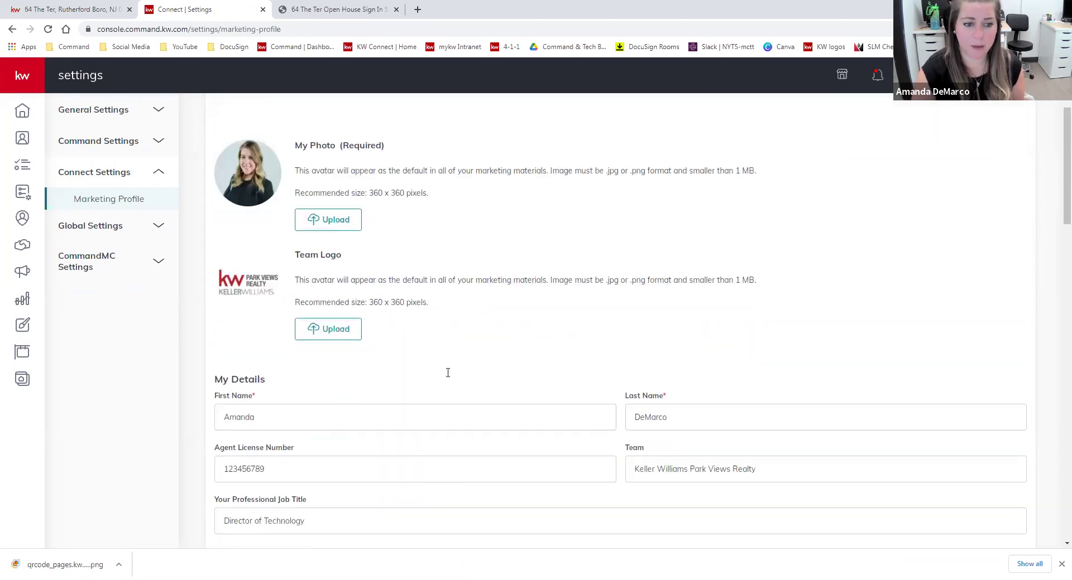
pyautogui.scroll(-5, 601, 233)
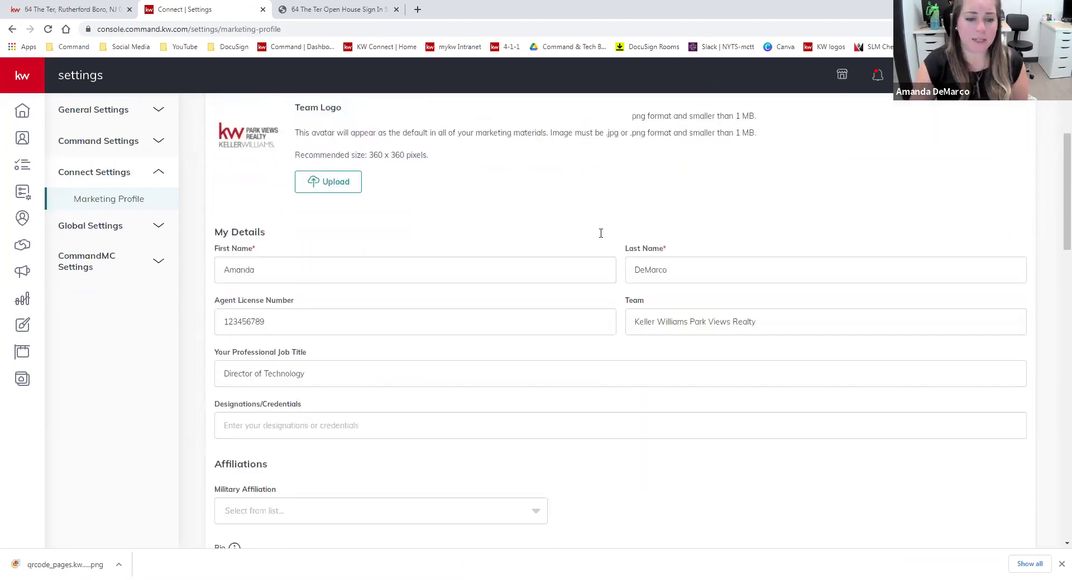
pyautogui.scroll(-6, 690, 338)
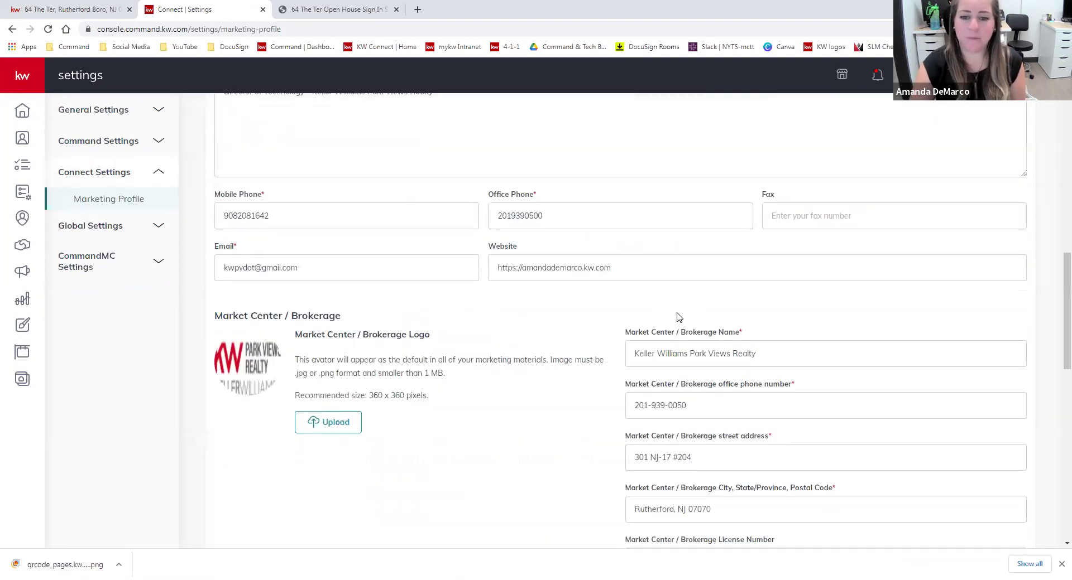
pyautogui.scroll(5, 575, 414)
pyautogui.scroll(10, 574, 414)
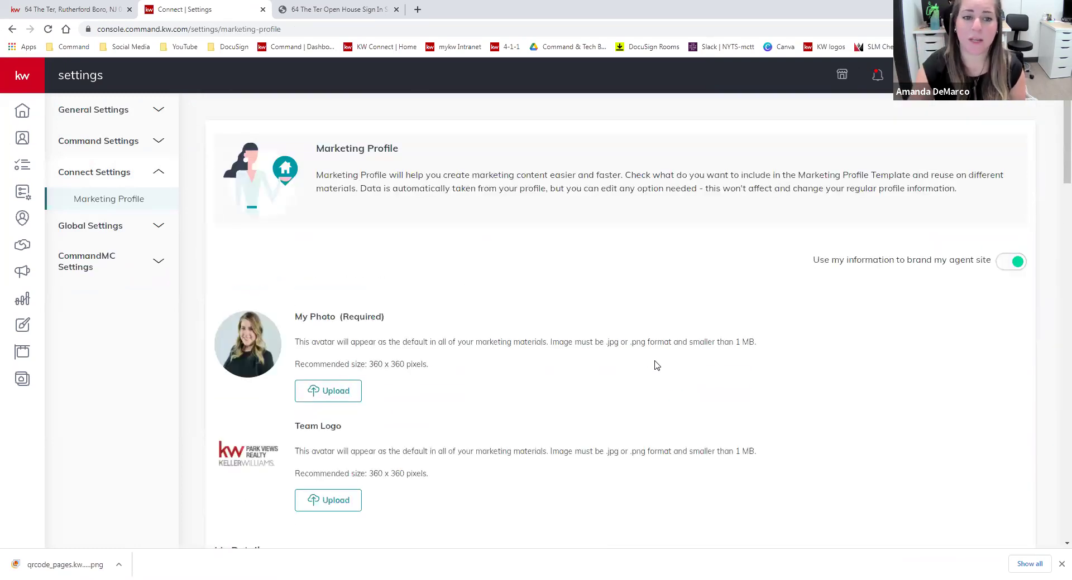
# - Highlight the Marketing Profile's opening sentence, then return to the open house sign-in page
pyautogui.moveTo(315, 174); pyautogui.dragTo(622, 177)
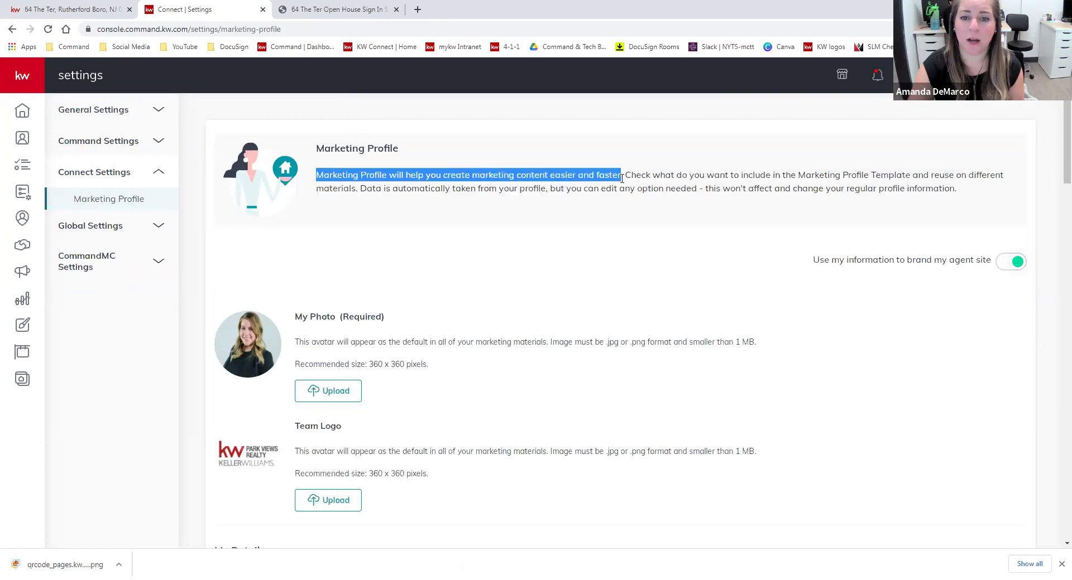
pyautogui.click(646, 248)
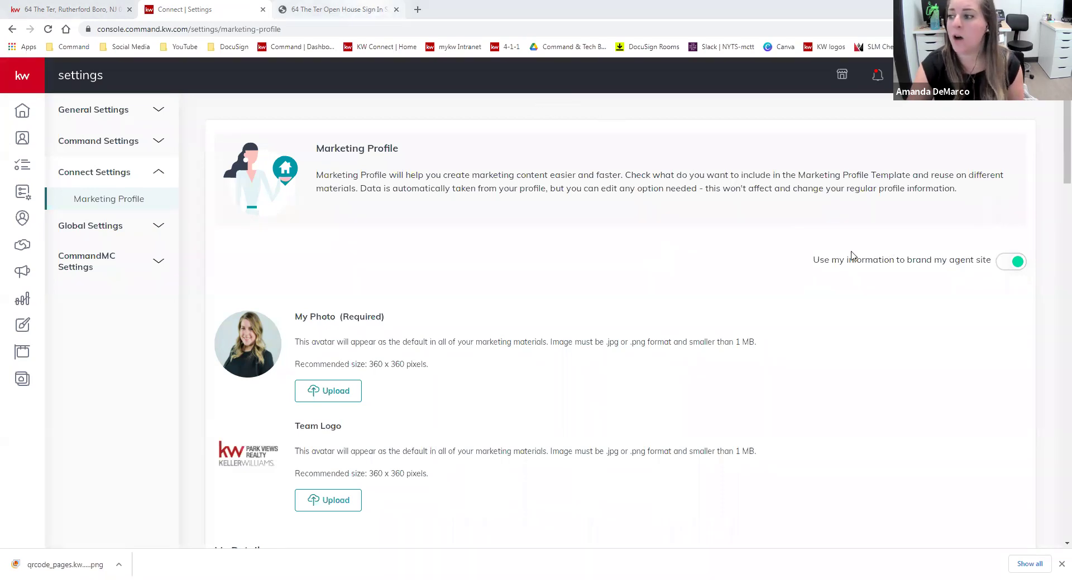
pyautogui.hotkey('ctrl', 'Tab')
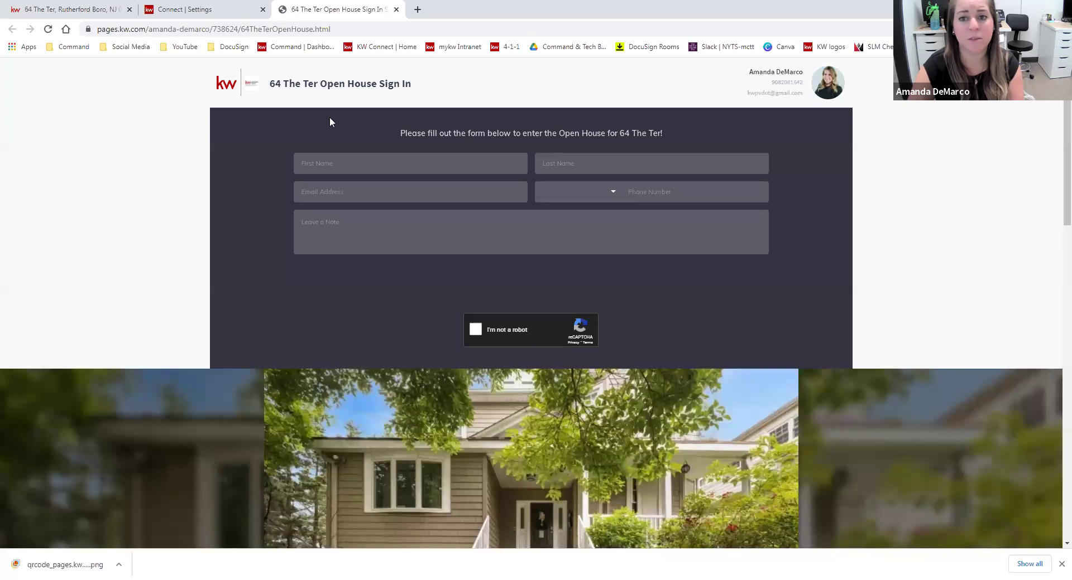
# - Load the Bergen County Partners YouTube channel from its pasted URL in a new tab
pyautogui.click(223, 11)
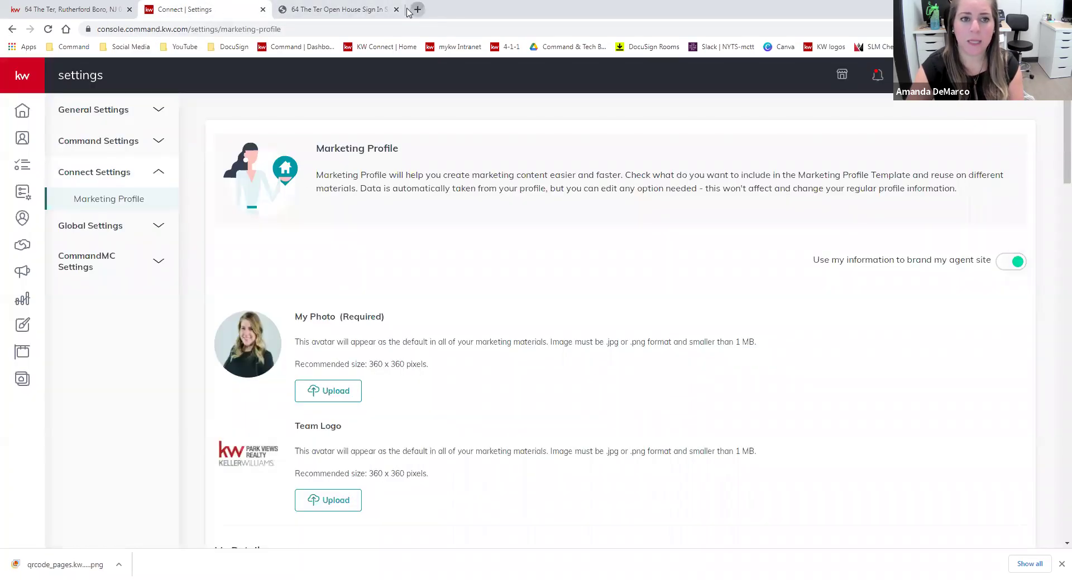
pyautogui.click(417, 9)
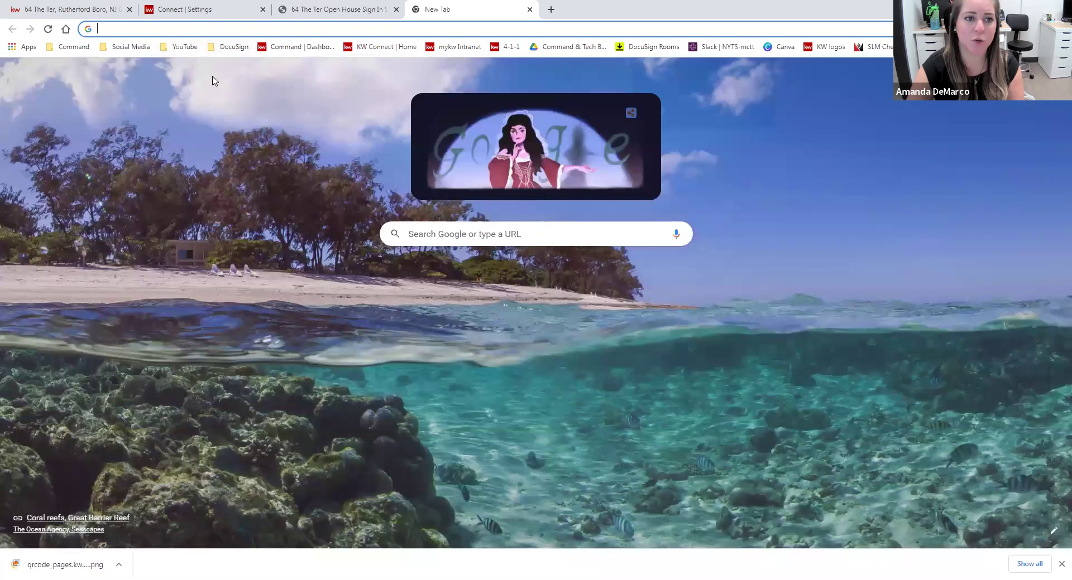
pyautogui.write('https://www.youtube.com/channel/UCoPMODpl9N4G2XY8x13II2Q')
pyautogui.press('Return')
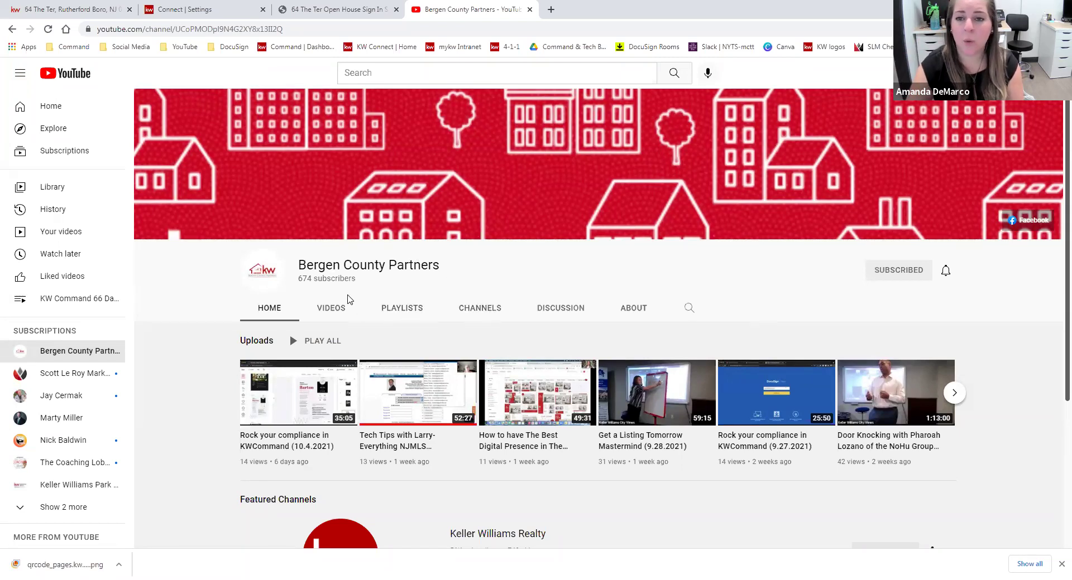
# - Point out the channel's 674 subscribers, then show its Playlists
pyautogui.moveTo(371, 283); pyautogui.dragTo(297, 283)
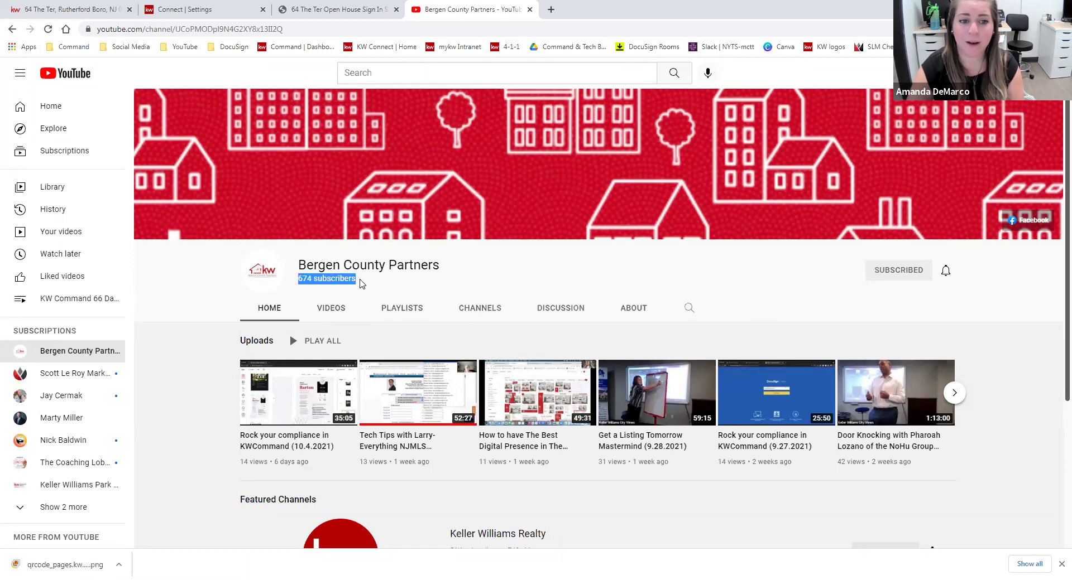
pyautogui.click(372, 287)
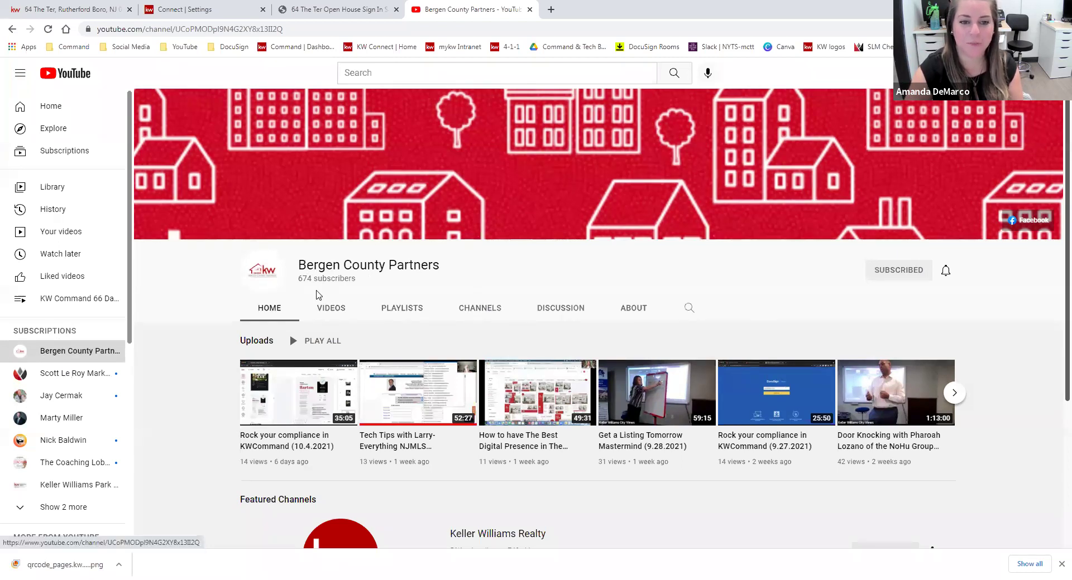
pyautogui.click(409, 311)
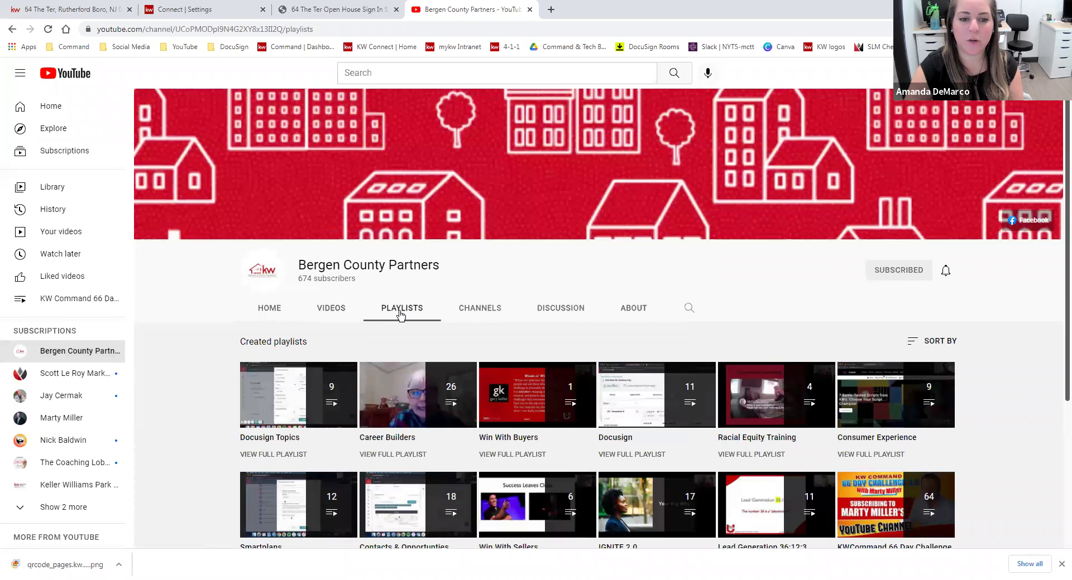